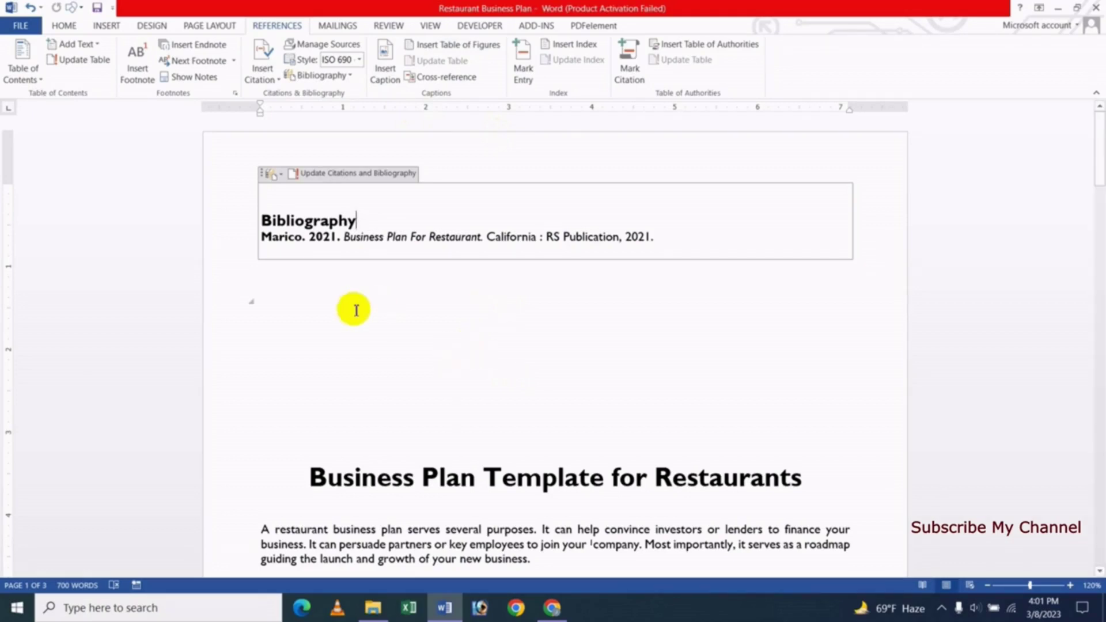
Deselect the bibliography and scroll down to the Restaurant Business Plan Template image.
left_click(314, 292)
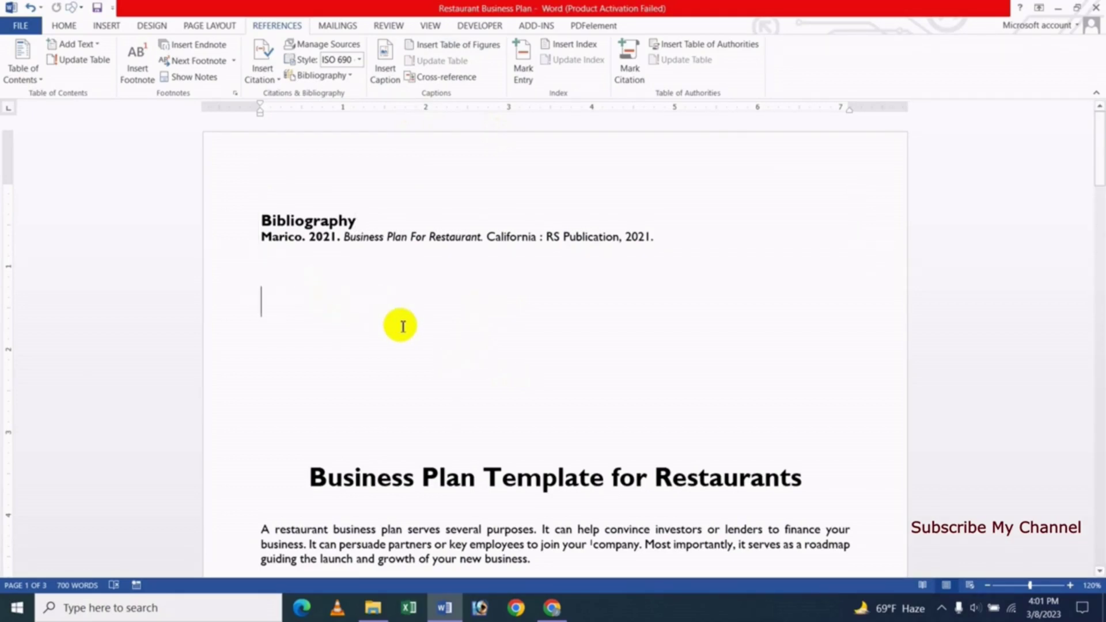
mouse_move(1099, 164)
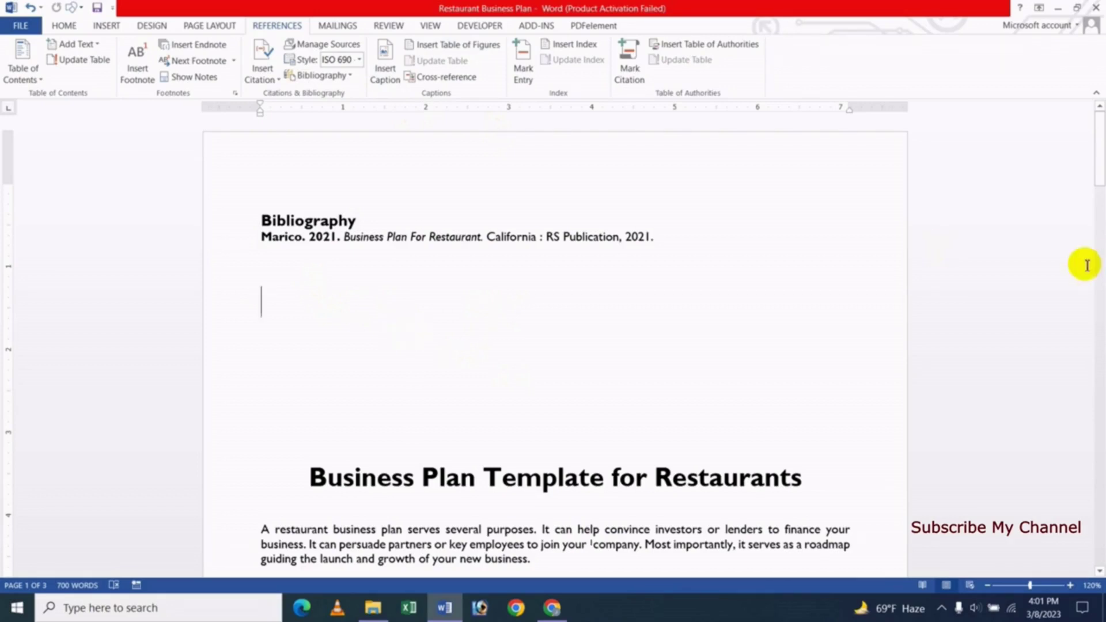
left_click_drag(1101, 161, 1099, 201)
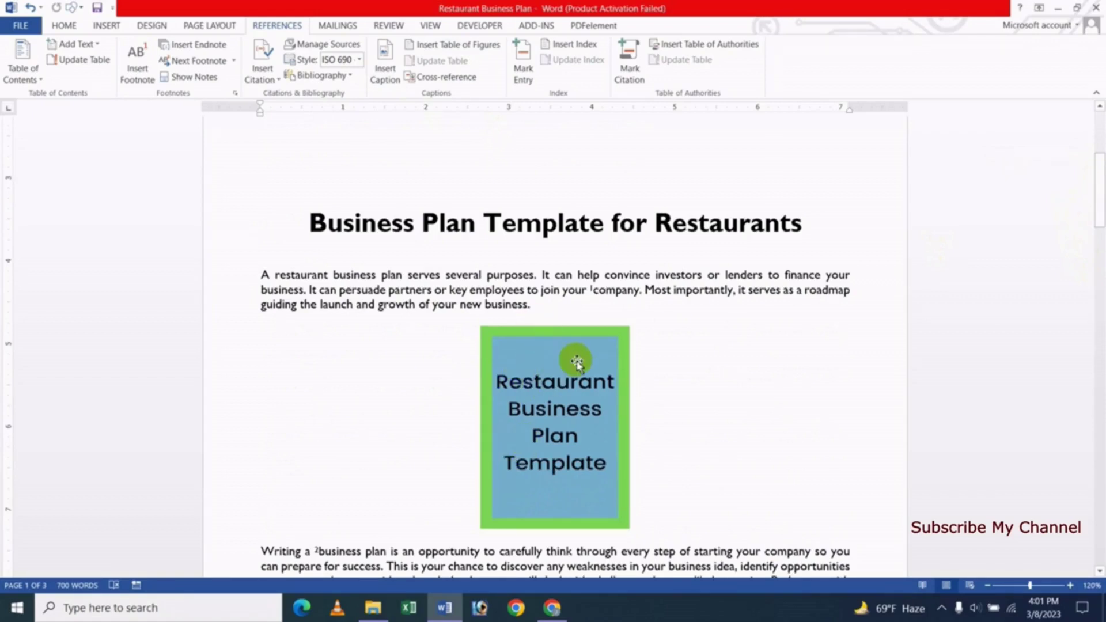
Caption the restaurant image as Figure 1, using the Figure label and positioned above the image.
left_click(556, 341)
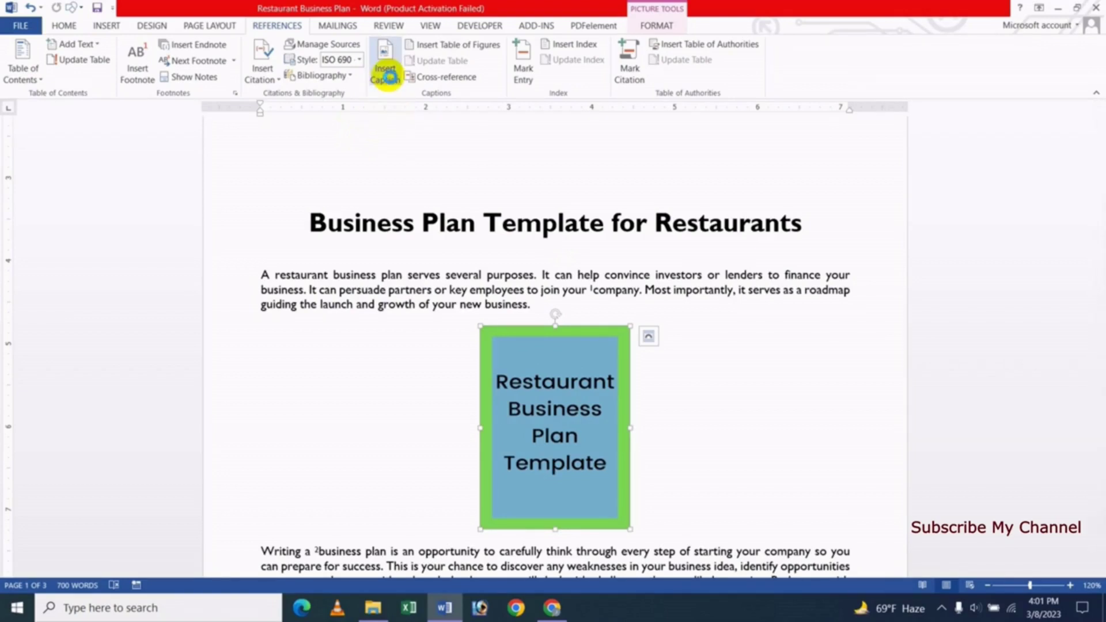
left_click(385, 73)
left_click_drag(557, 213, 642, 133)
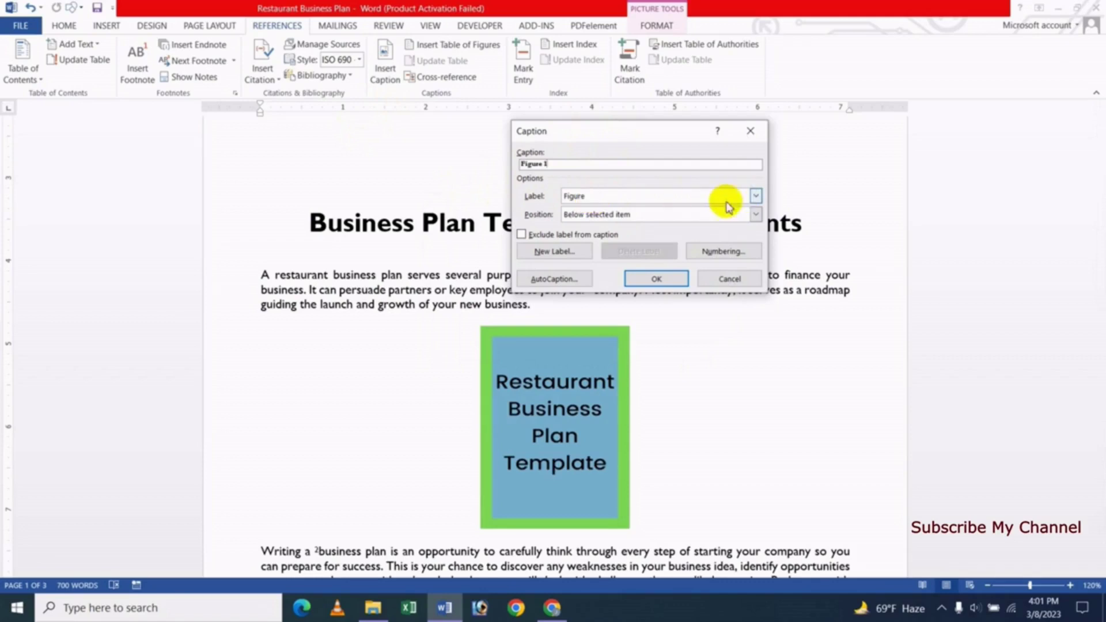
left_click(756, 196)
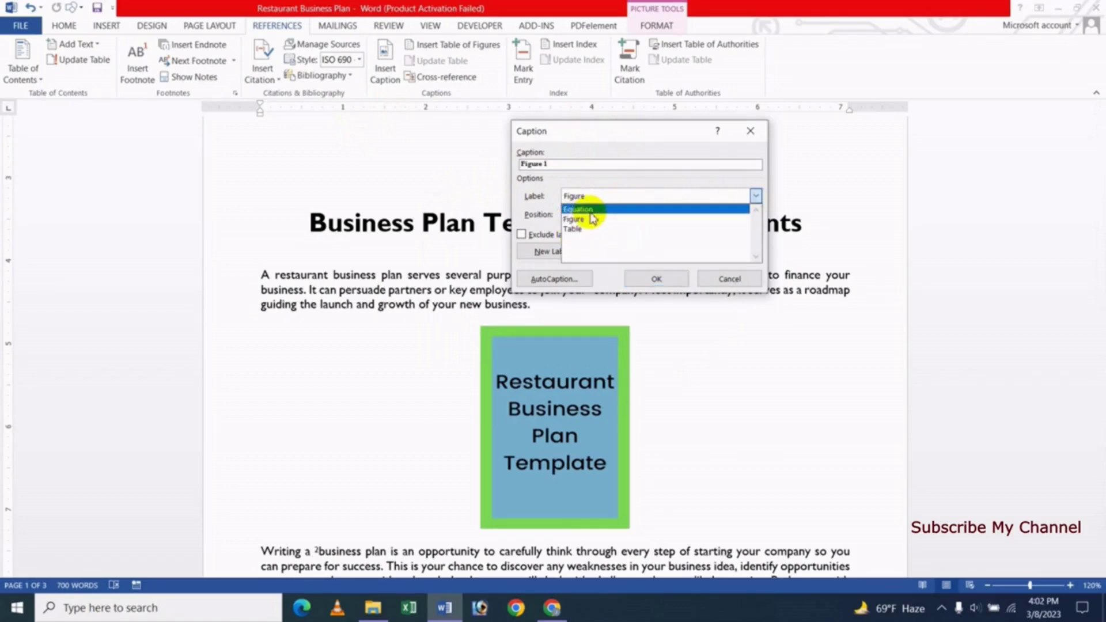
left_click(552, 209)
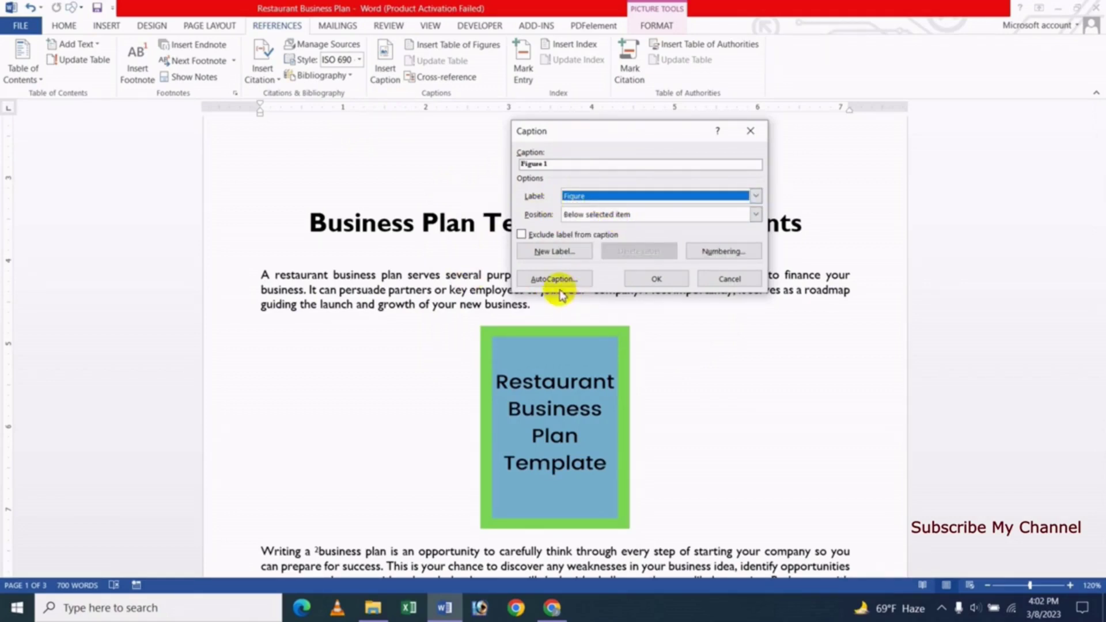
left_click(548, 254)
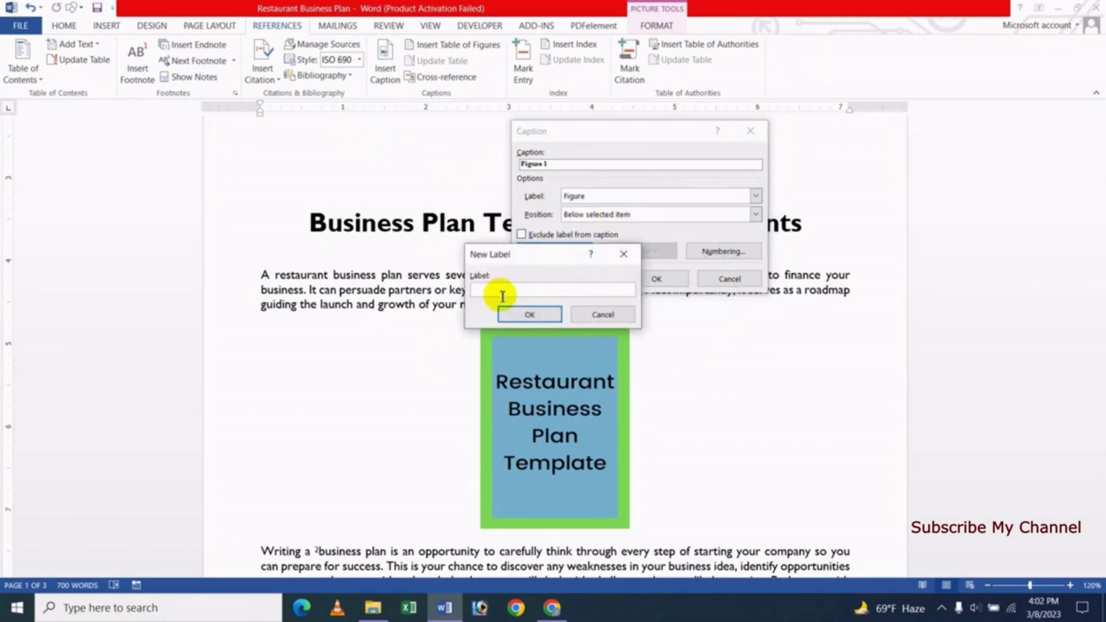
left_click(621, 313)
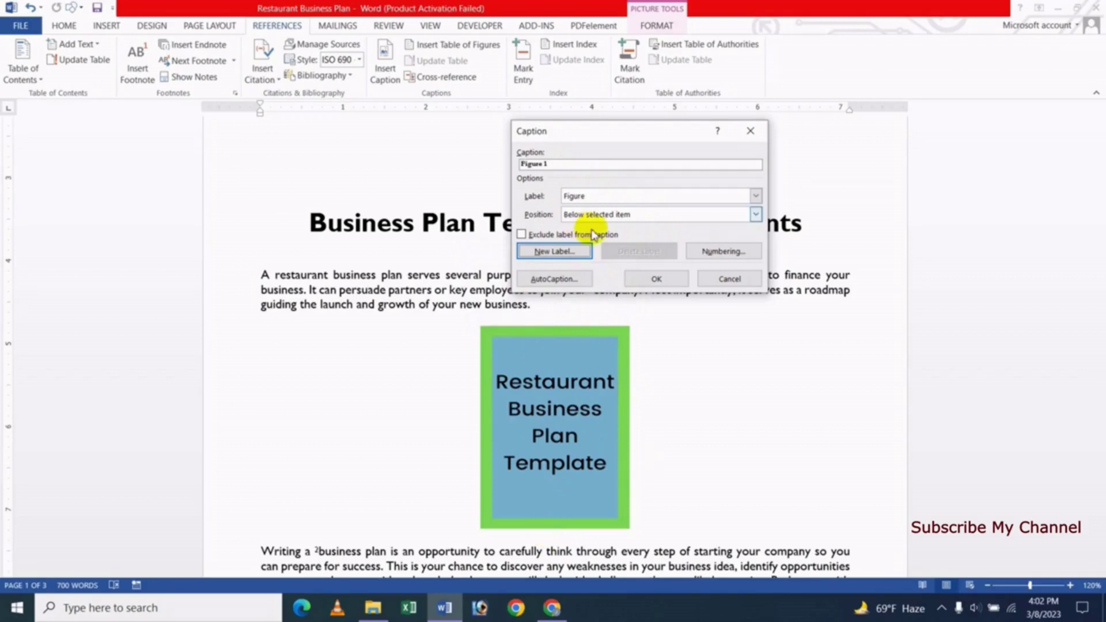
left_click(614, 217)
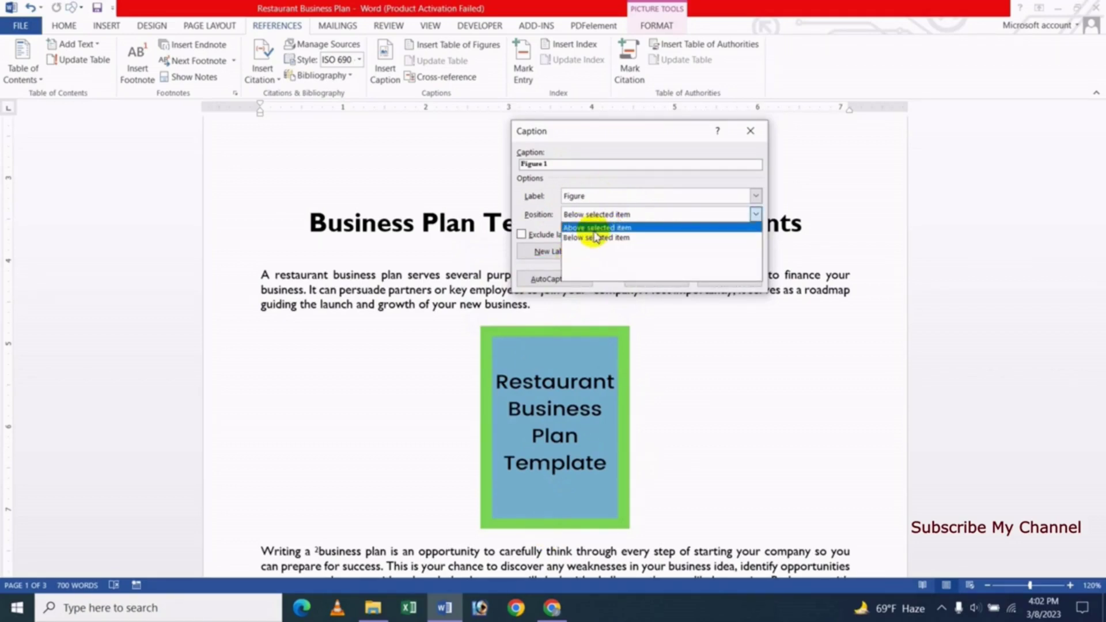
left_click(595, 229)
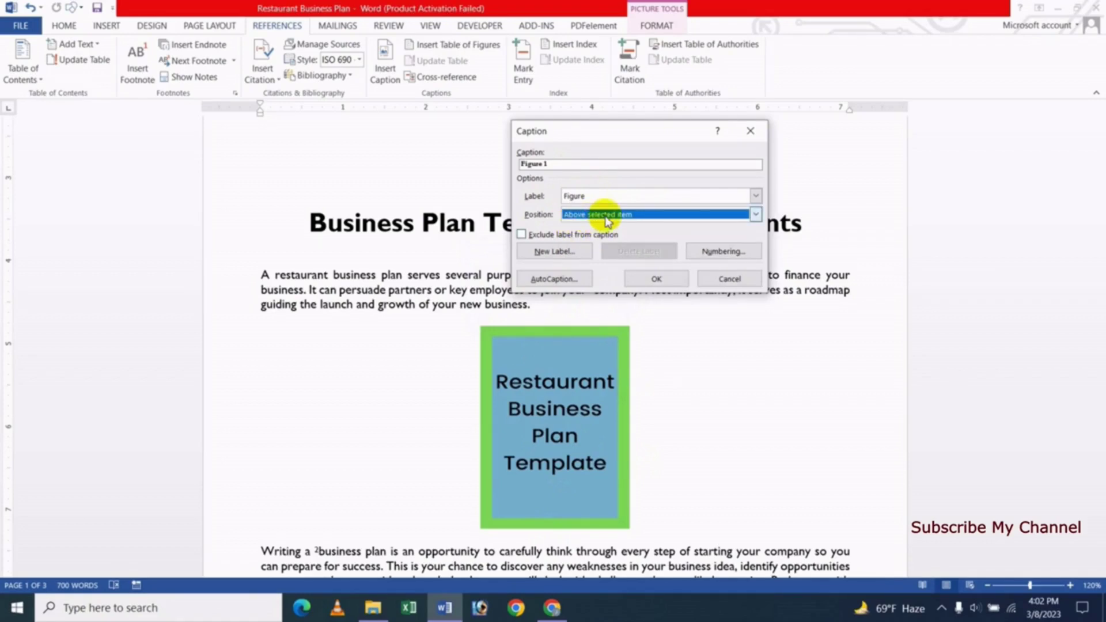
left_click(655, 281)
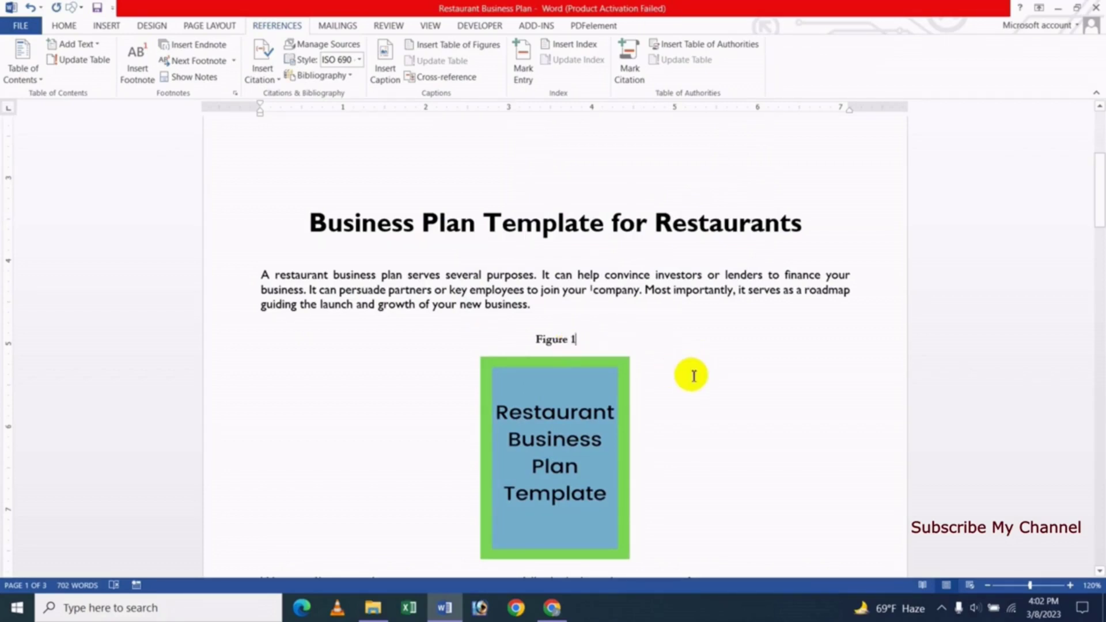
Complete the caption to read 'Figure 1 : Restaurant Business Plan', then scroll to page 2.
type(" : Restaurant Buisn")
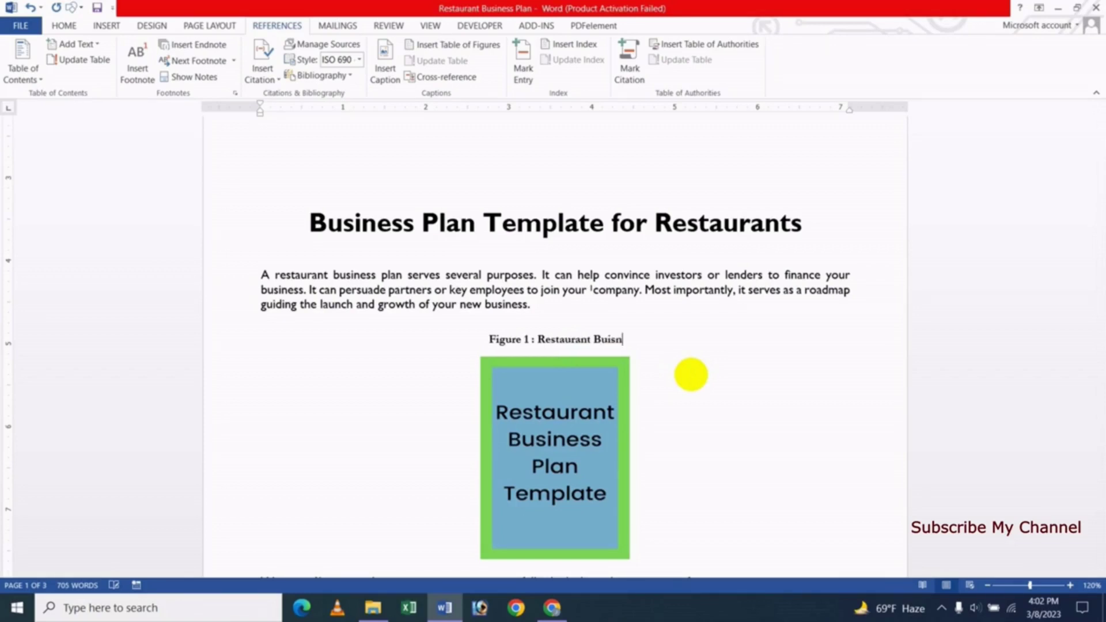
key("BackSpace")
key("BackSpace")
key("BackSpace")
type("sines")
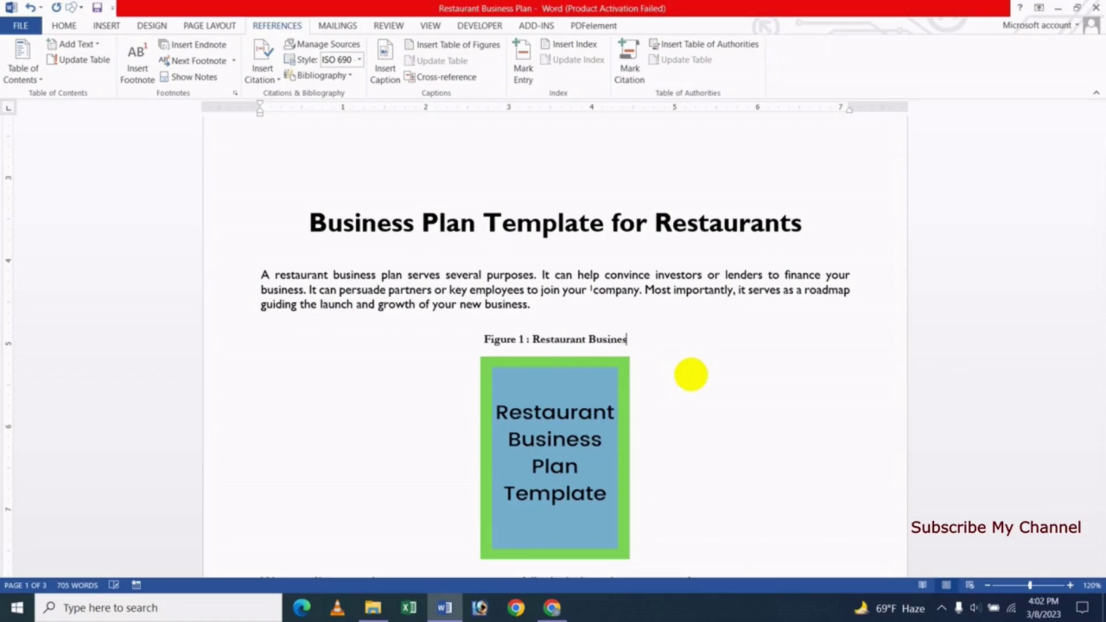
type("s Plan")
mouse_move(1099, 190)
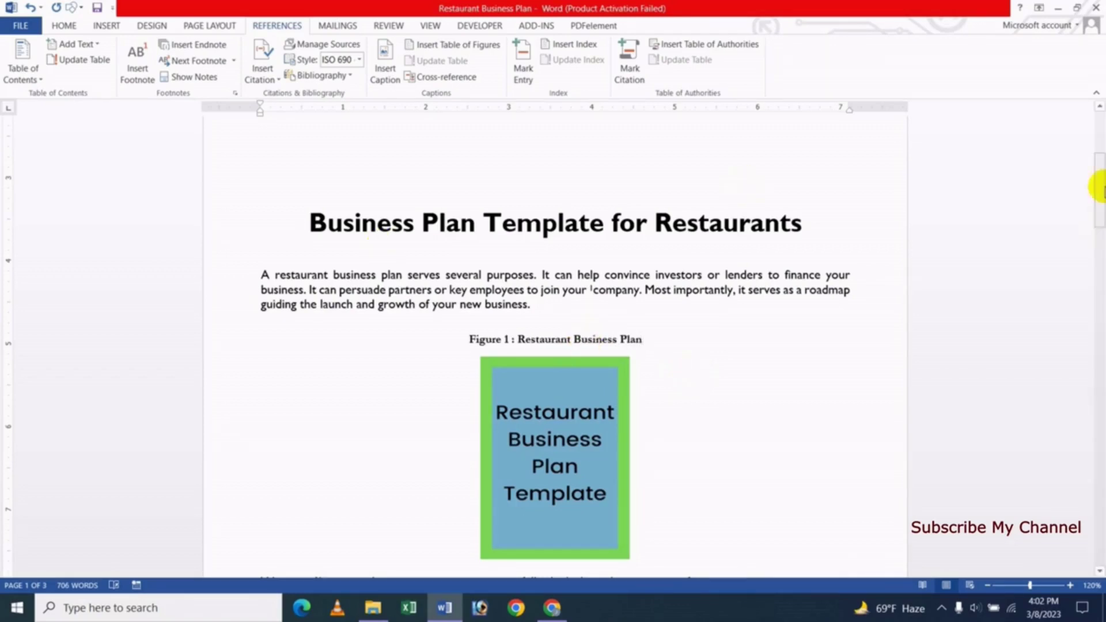
left_click_drag(1103, 196, 1098, 328)
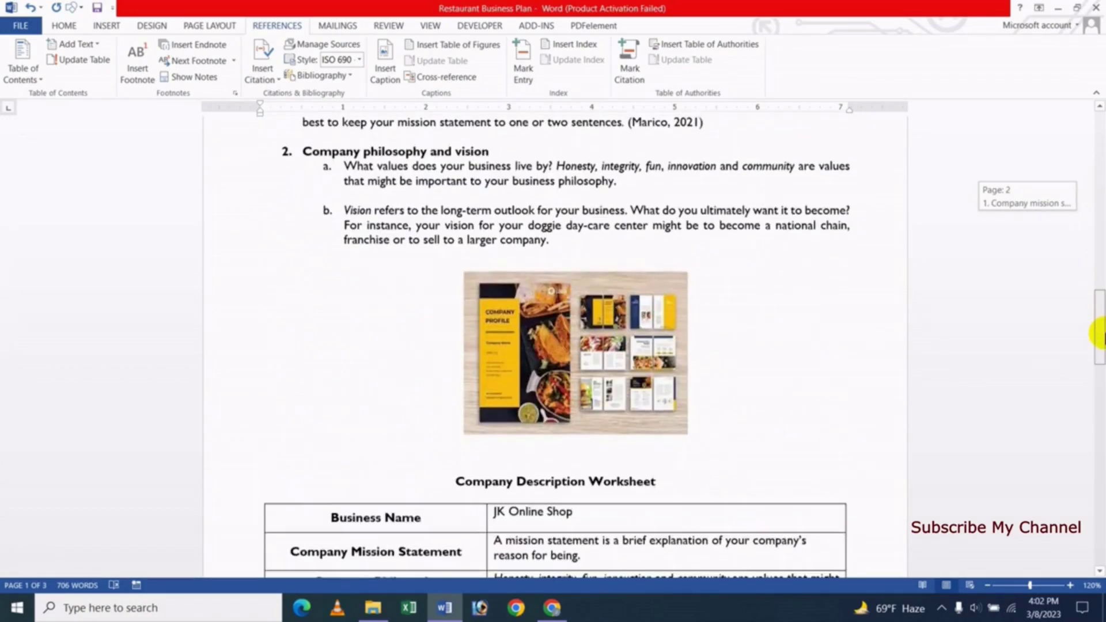
Caption the company profile picture below the image as 'Figure 2 : kldfsf kdsf'.
left_click(590, 367)
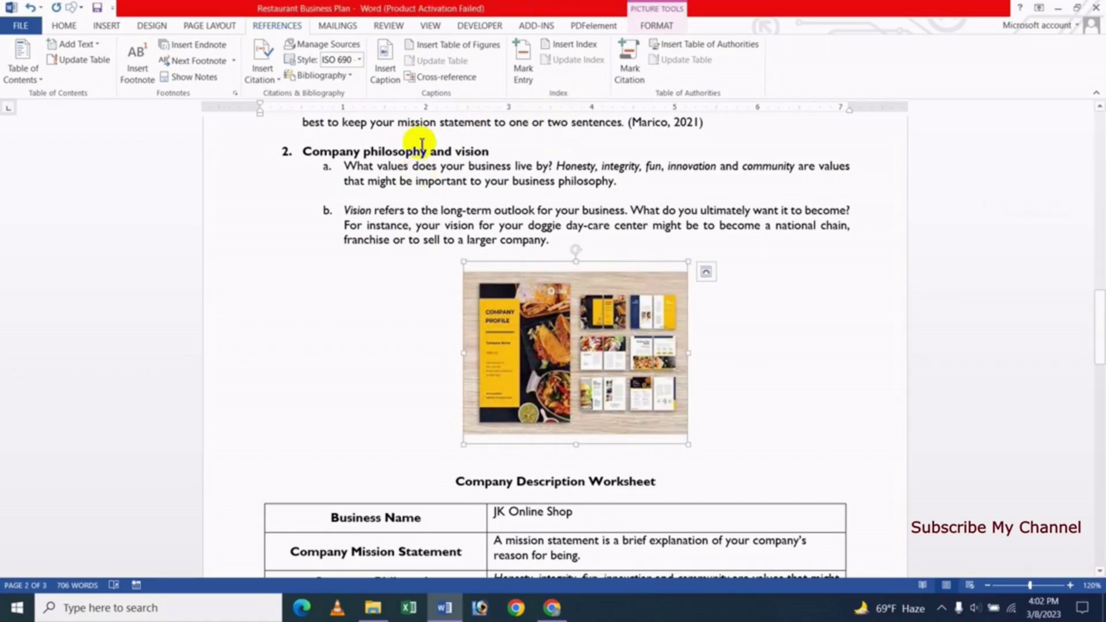
left_click(379, 75)
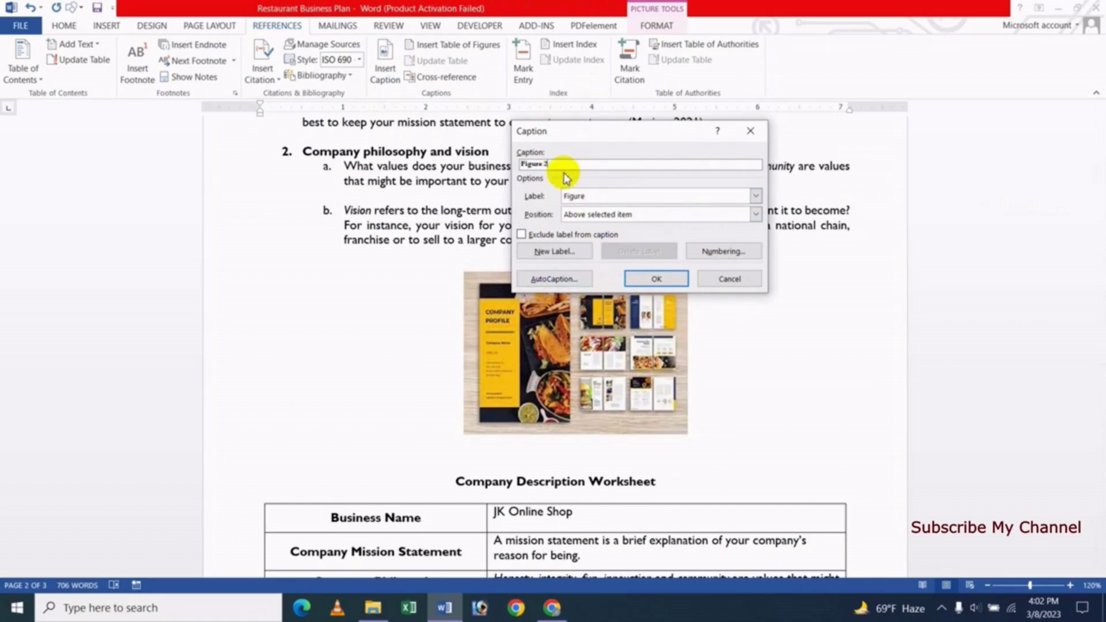
left_click(611, 214)
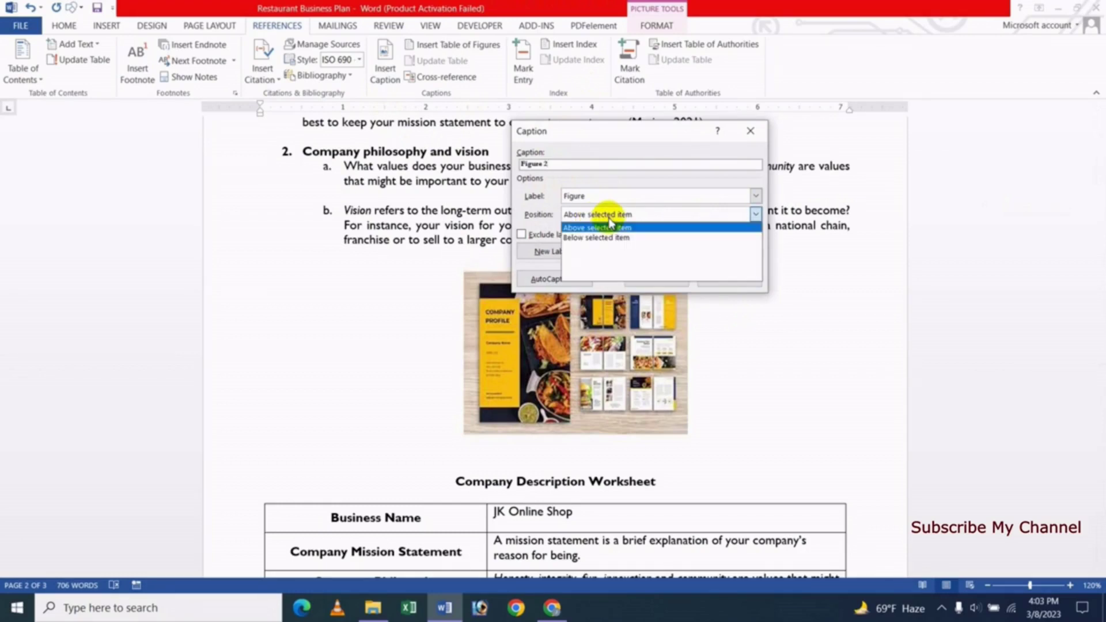
left_click(604, 234)
left_click(654, 282)
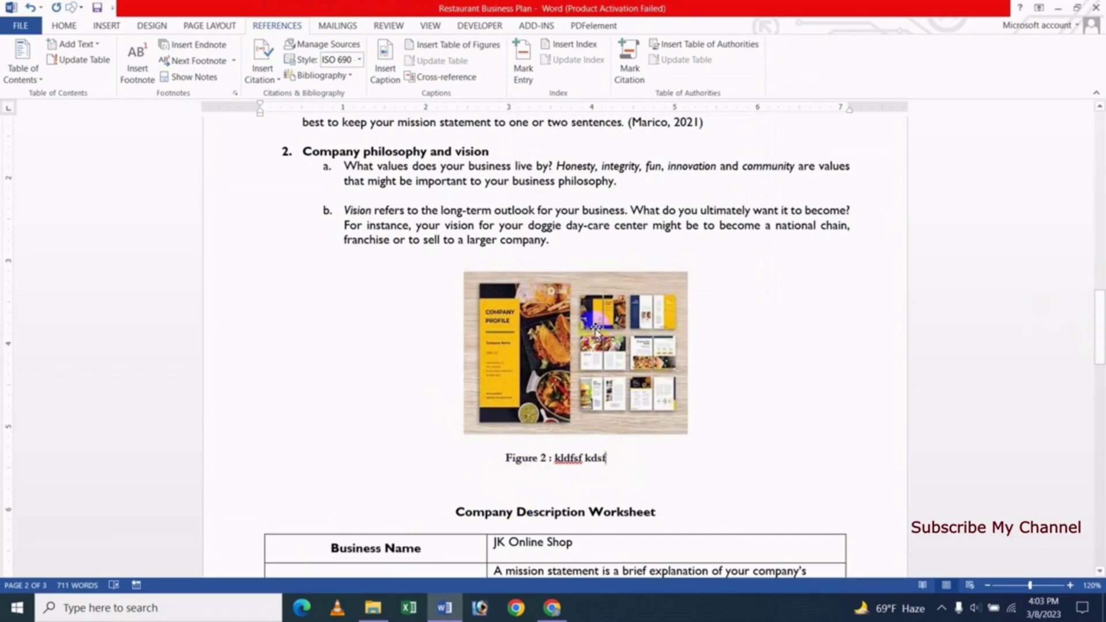
mouse_move(1099, 333)
left_mouse_down()
mouse_move(1100, 320)
mouse_move(1100, 331)
left_mouse_up()
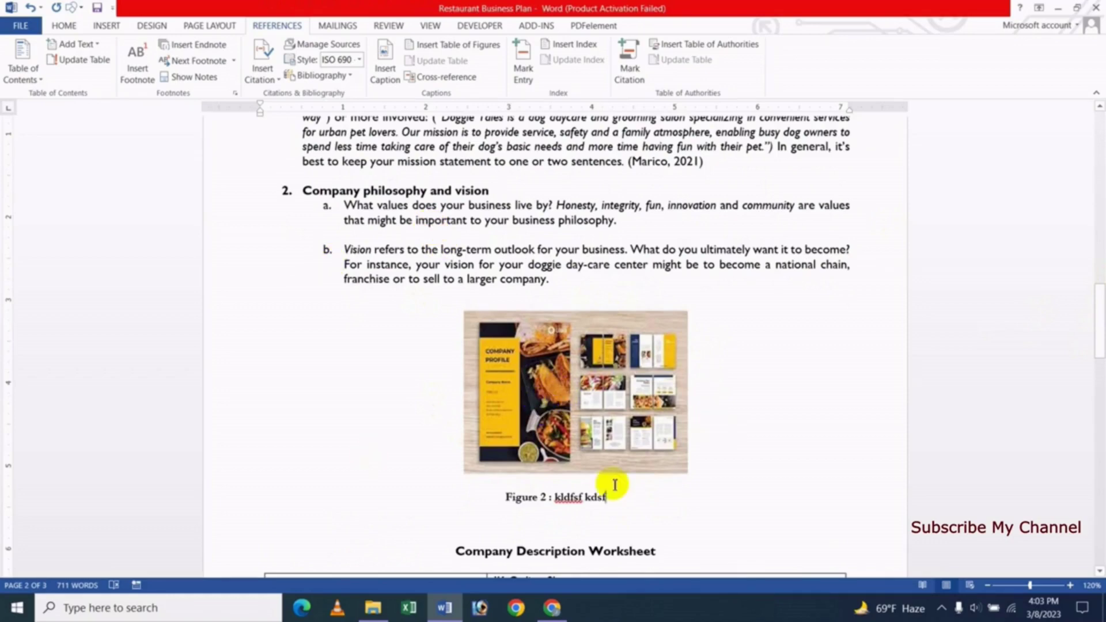
left_click_drag(1099, 320, 1100, 186)
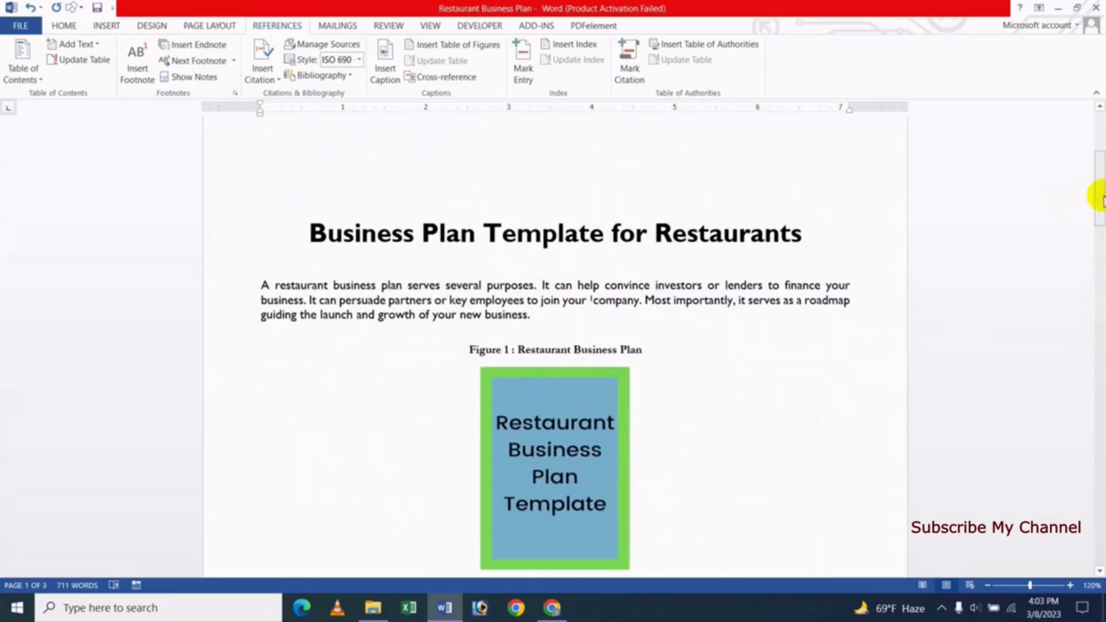
Insert a default table of figures below the bibliography, listing Figure 1 and Figure 2.
left_click_drag(1100, 196, 1097, 132)
left_click(276, 309)
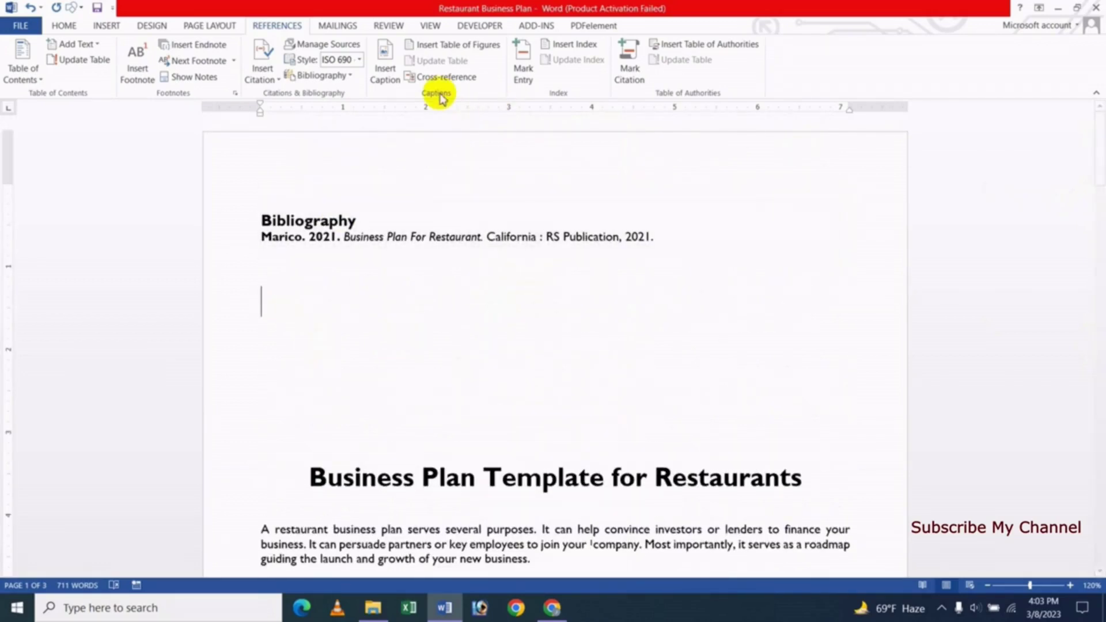
left_click(453, 48)
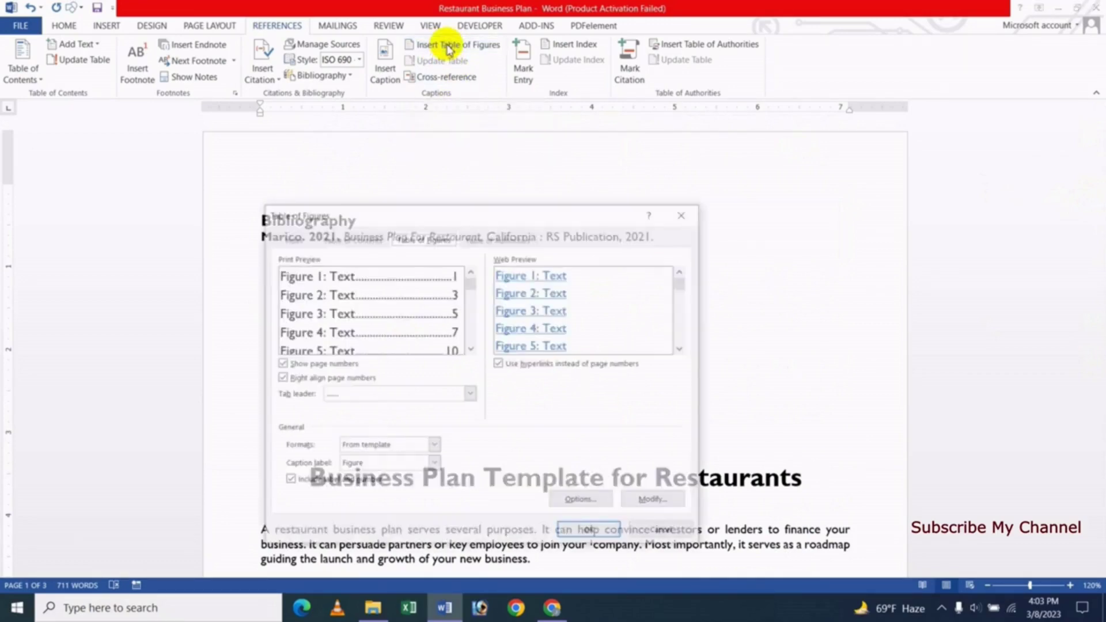
left_click_drag(494, 217, 770, 91)
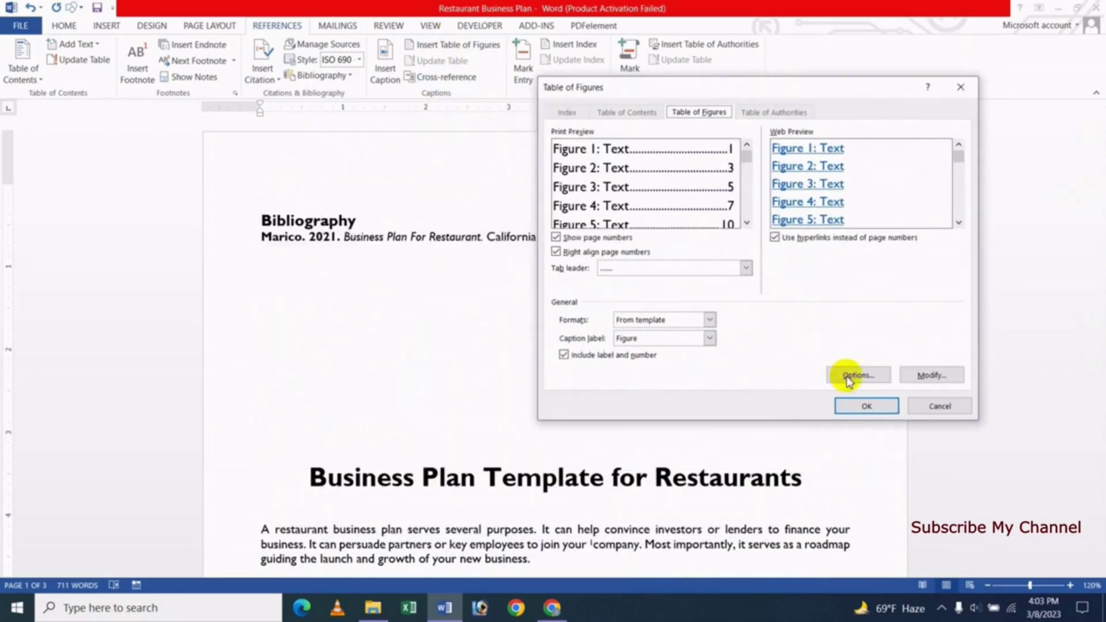
left_click(853, 408)
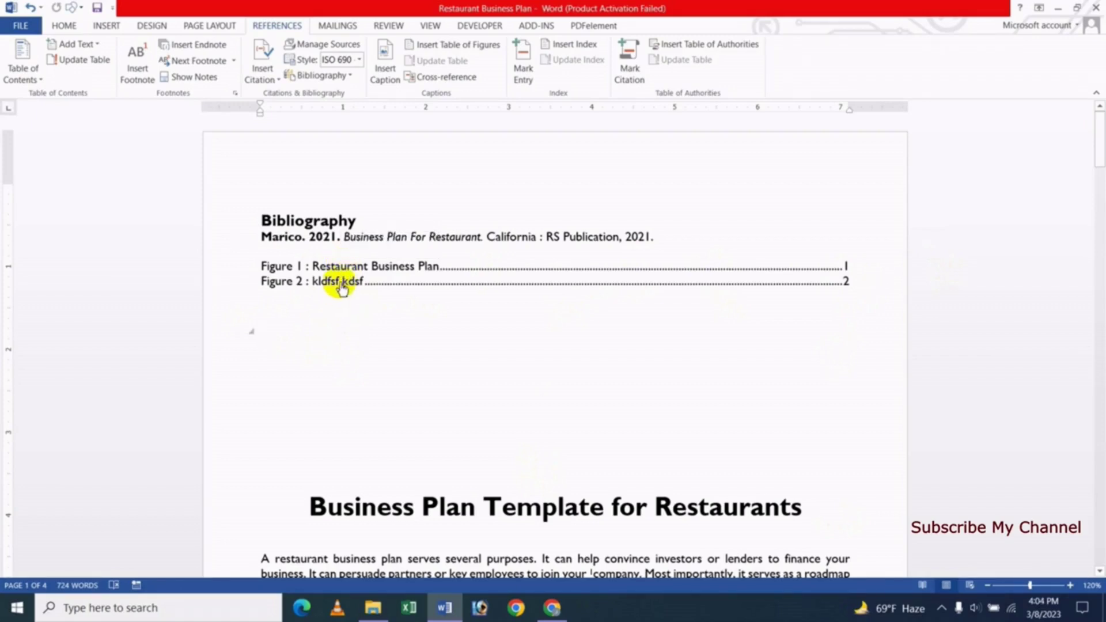
Jump to the Figure 2 caption from its table entry, then scroll to the kitchen photo on page 3.
left_click(339, 282, "ctrl")
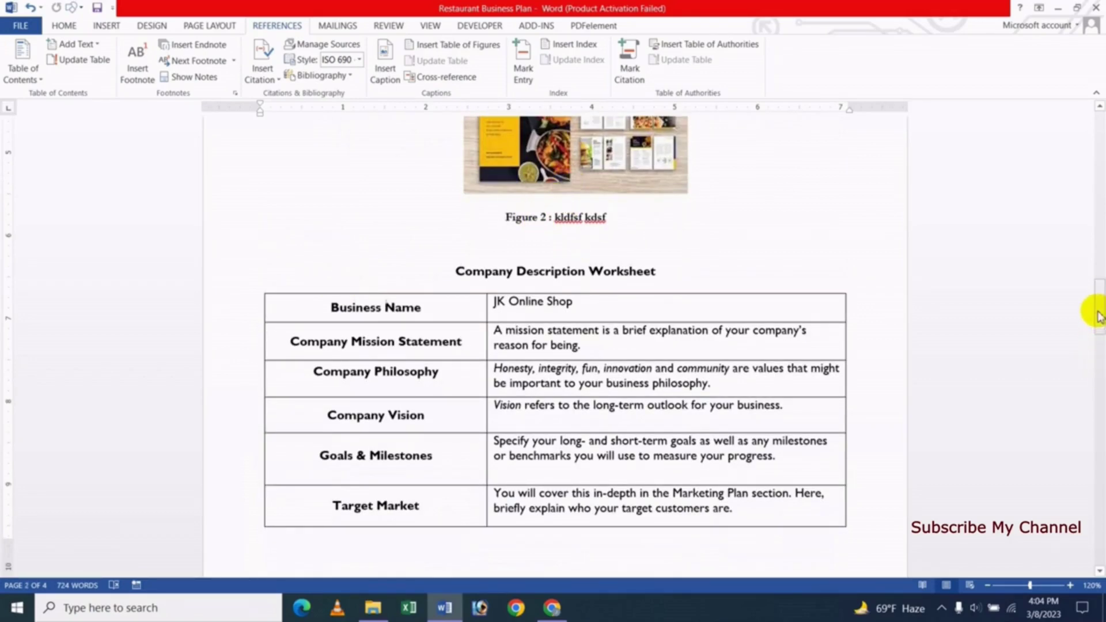
mouse_move(1096, 308)
left_mouse_down()
mouse_move(1098, 133)
mouse_move(1066, 153)
left_mouse_up()
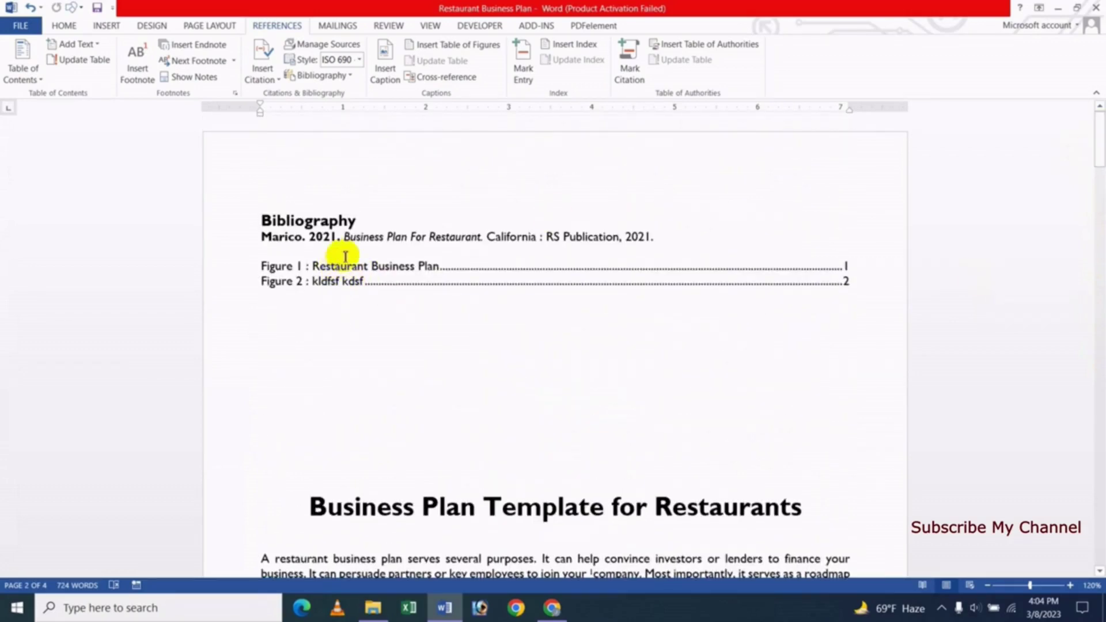
left_click(381, 291)
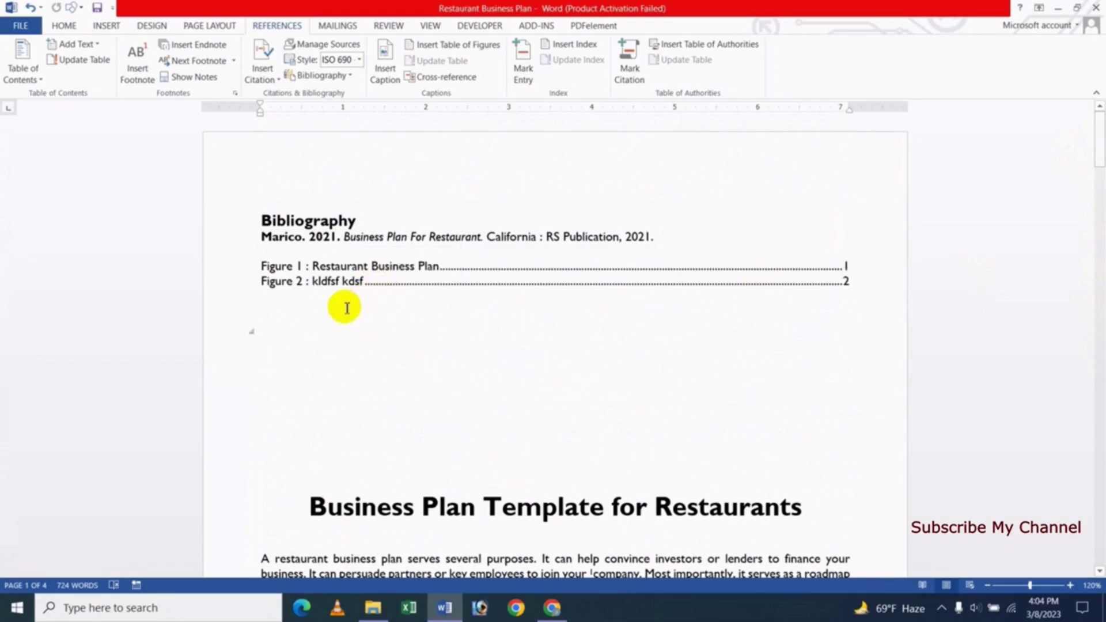
left_click(331, 321)
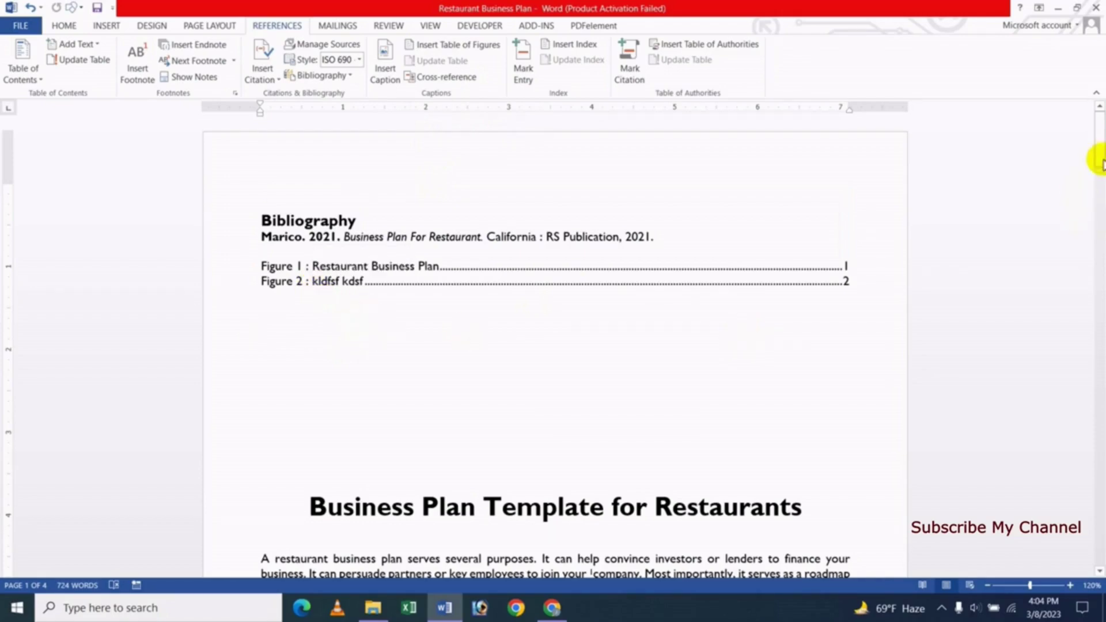
left_click_drag(1100, 146, 1093, 413)
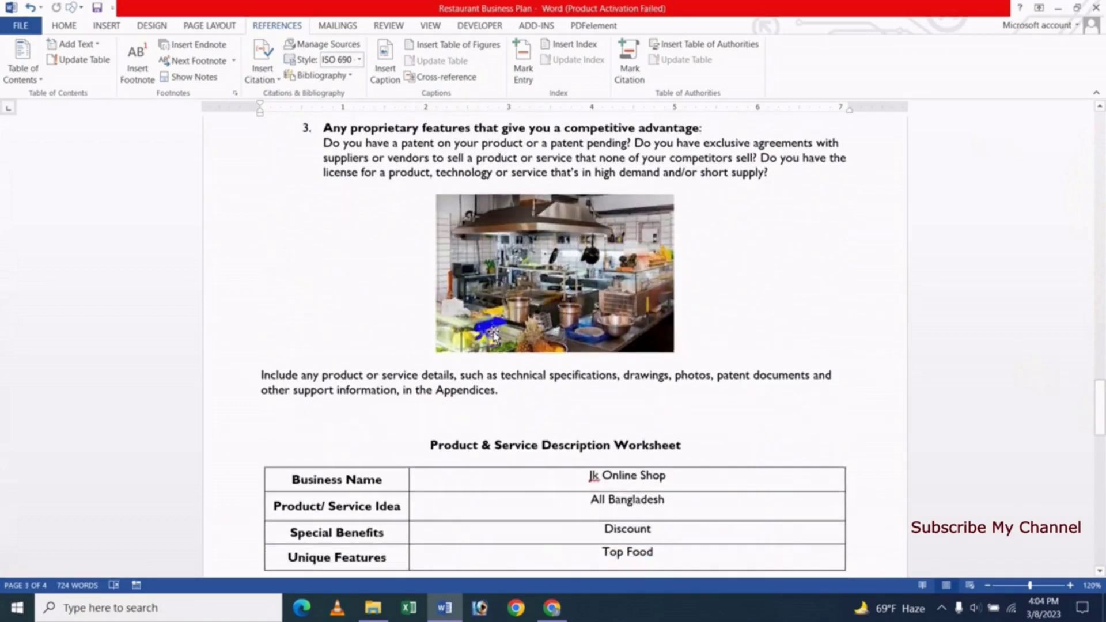
Caption the kitchen photo on page 3 as 'Figure 3 : klsdfkdsf' and return to page 1.
left_click(494, 333)
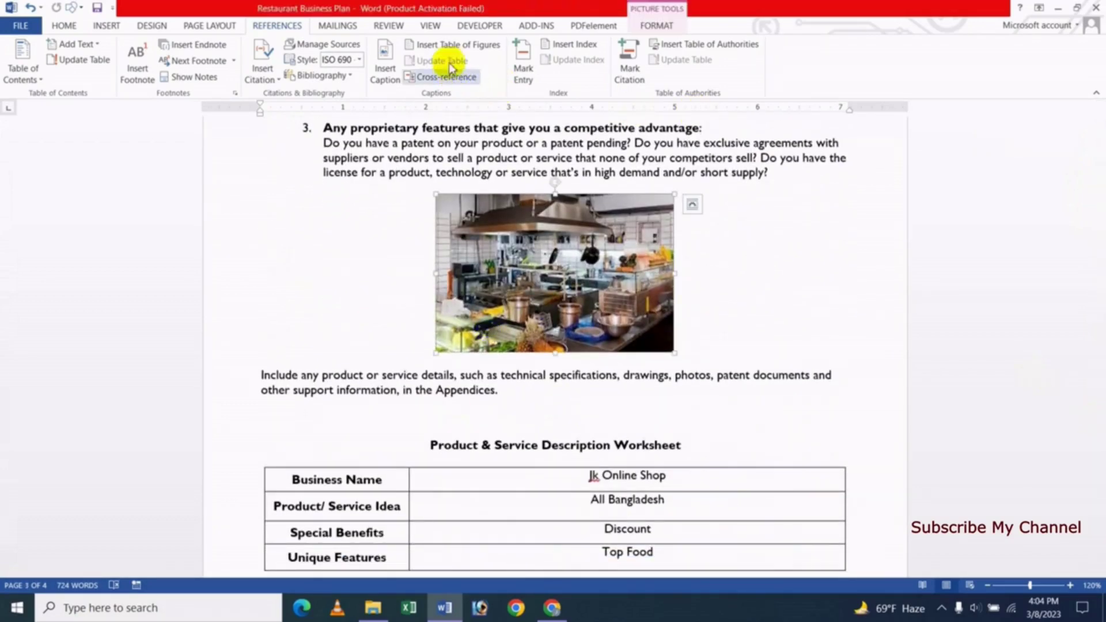
left_click(384, 63)
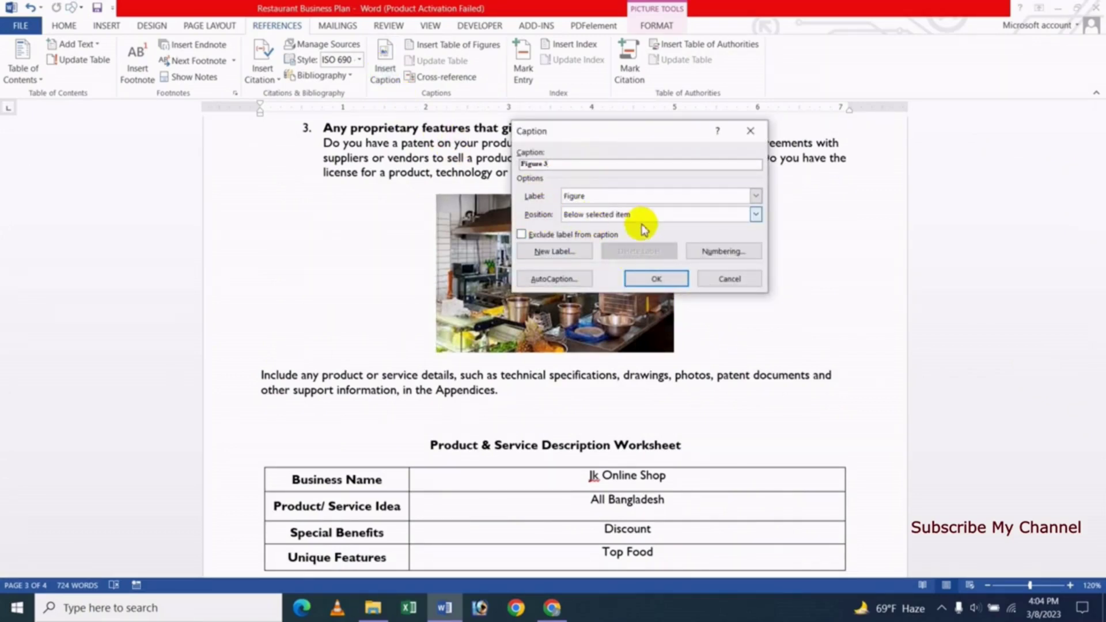
left_click(657, 280)
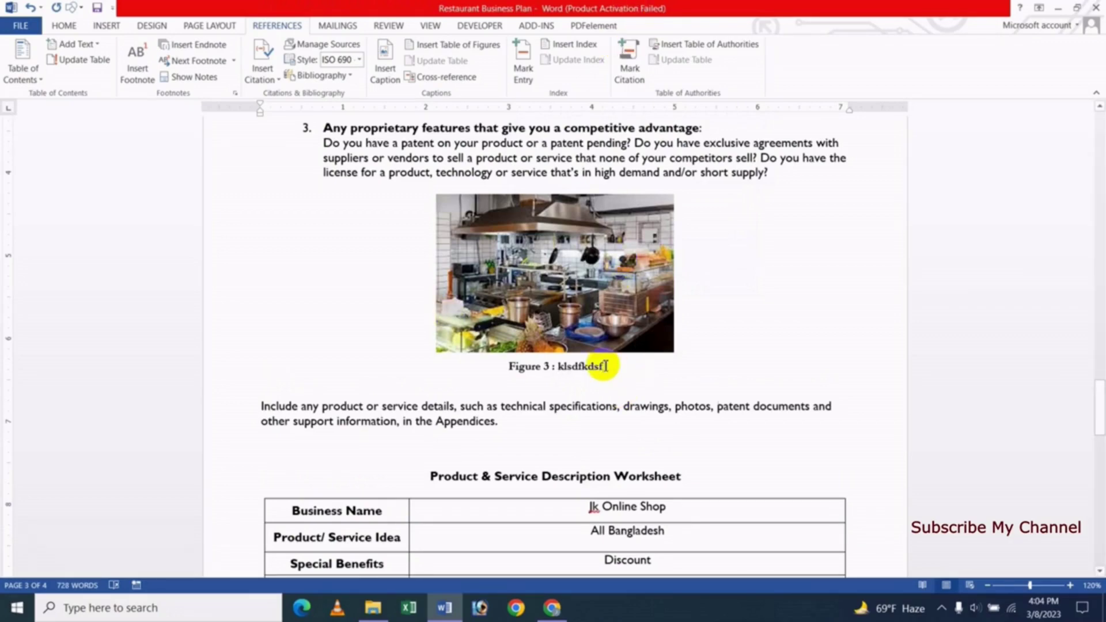
left_click_drag(1100, 412, 1098, 115)
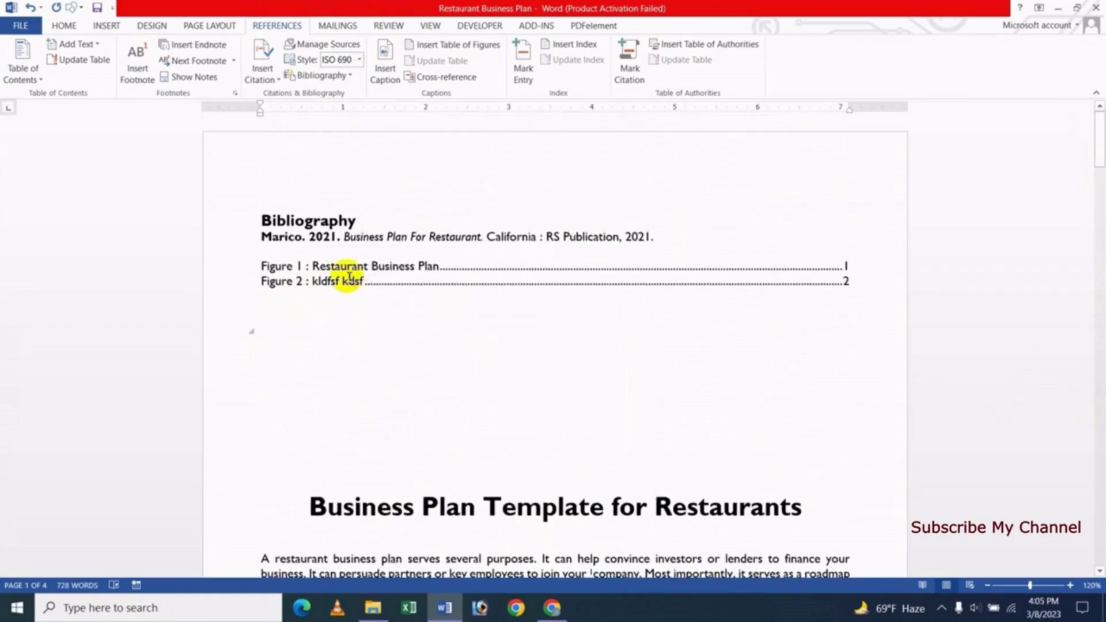
Update the entire table of figures so it also lists Figure 3 on page 3.
left_click(348, 276)
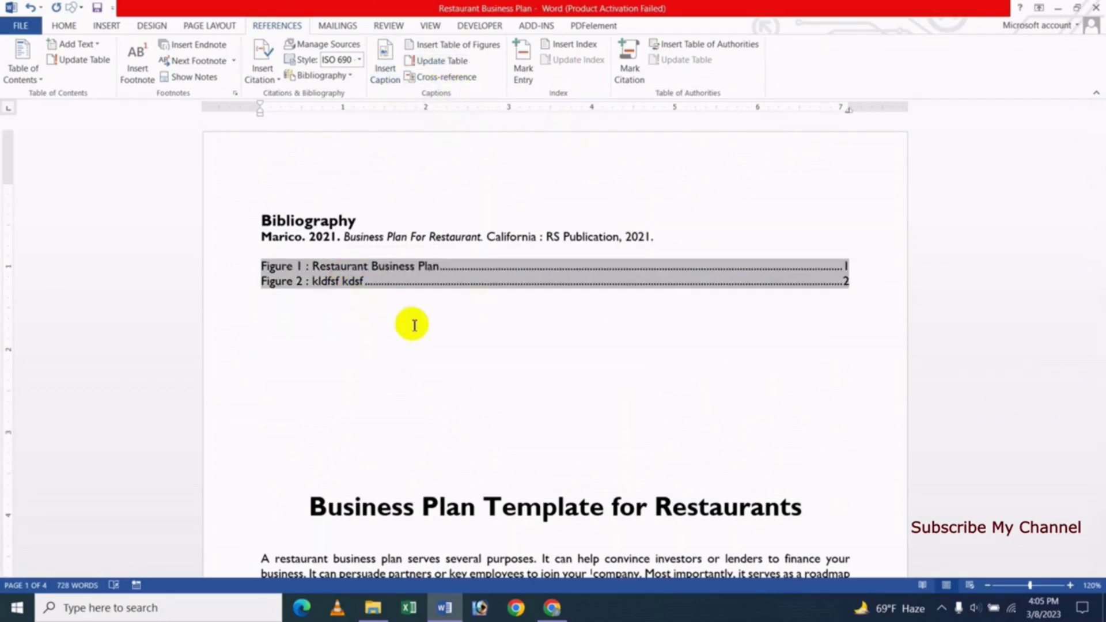
left_click(409, 330)
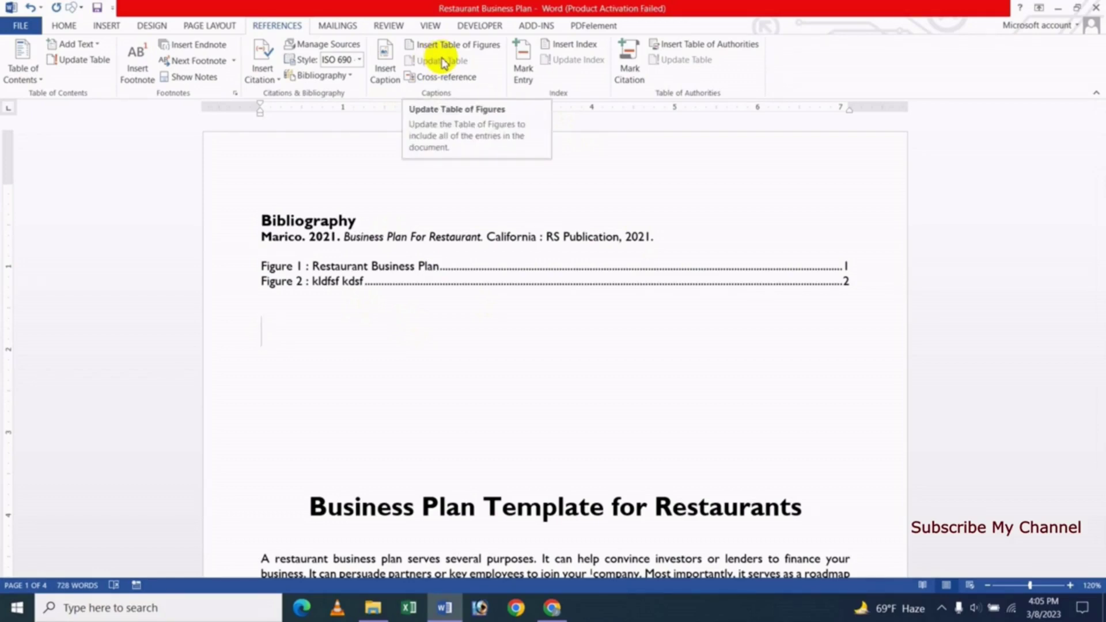
left_click(364, 281)
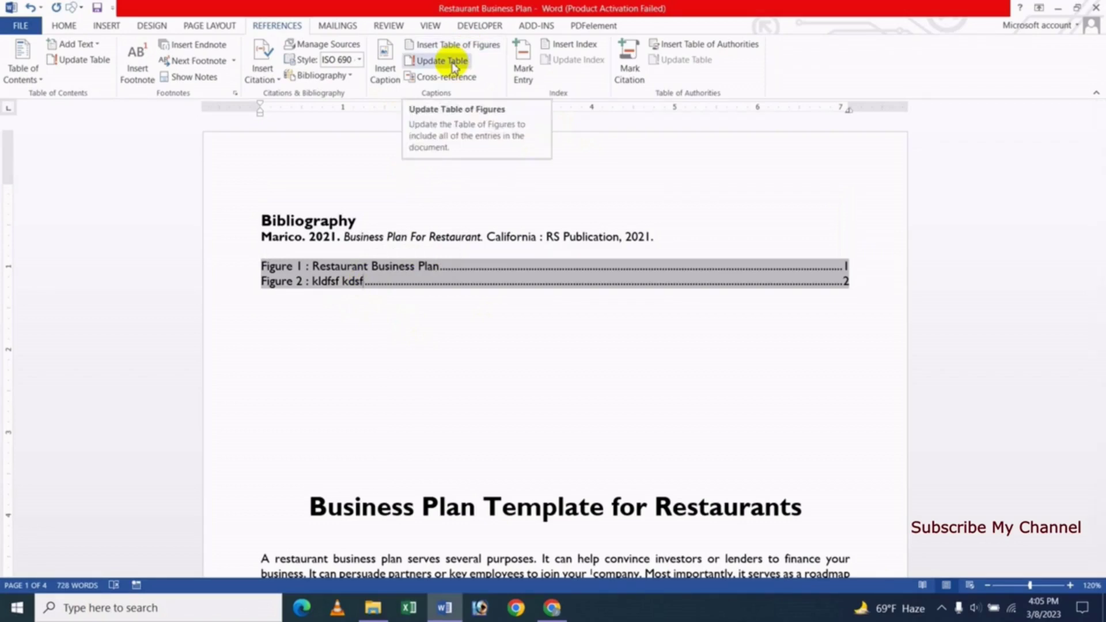
left_click(439, 63)
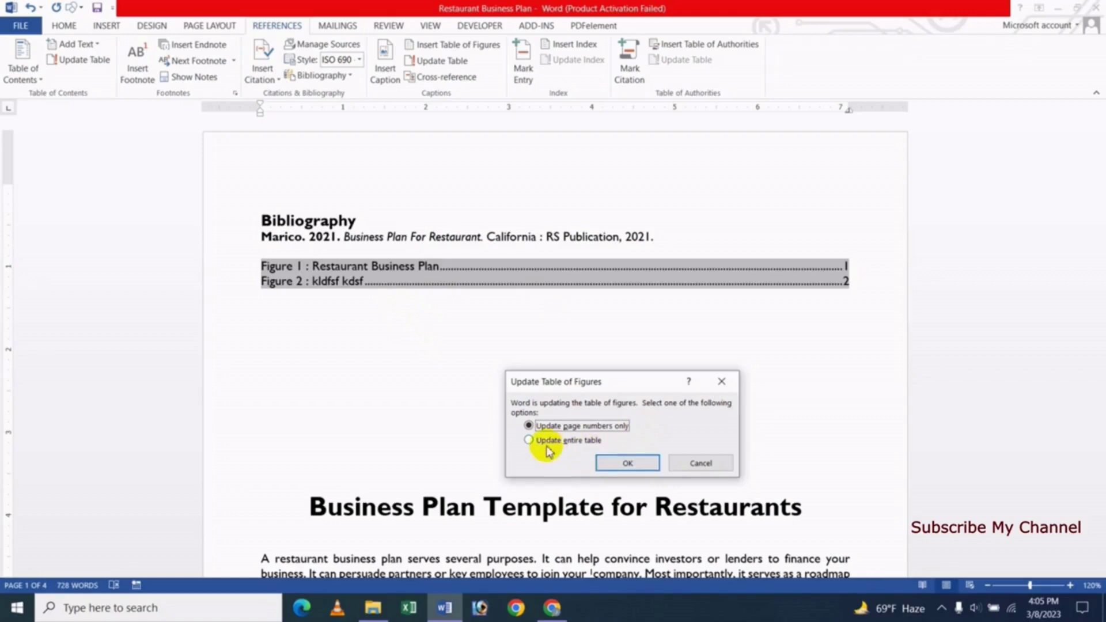
left_click(629, 463)
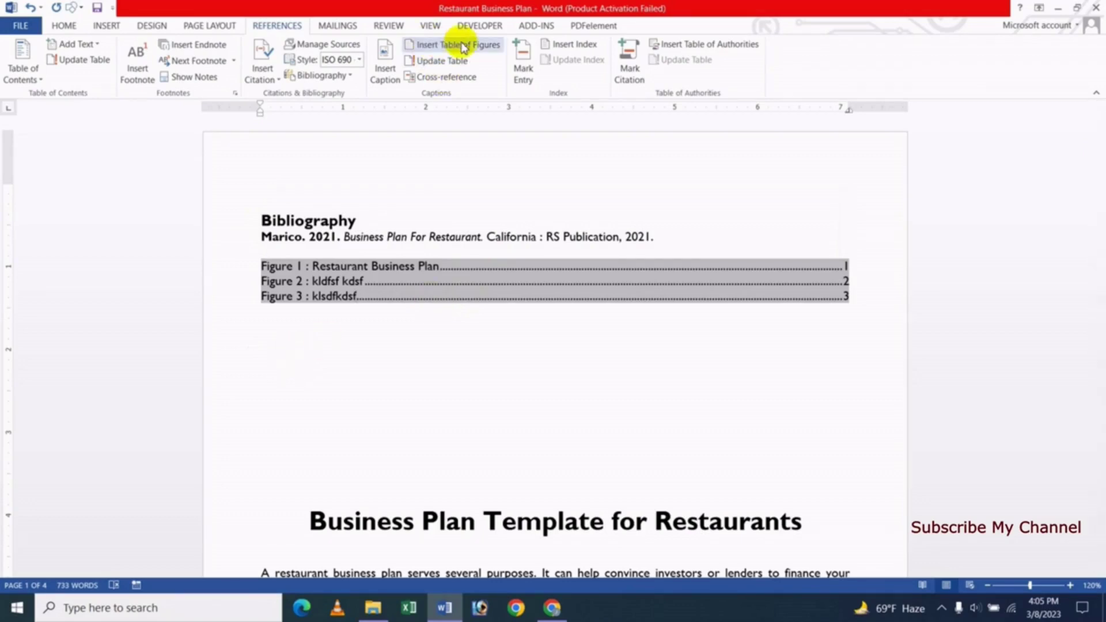
Select the Restaurant Business Plan Template picture and bring up its Caption dialog.
left_click(308, 333)
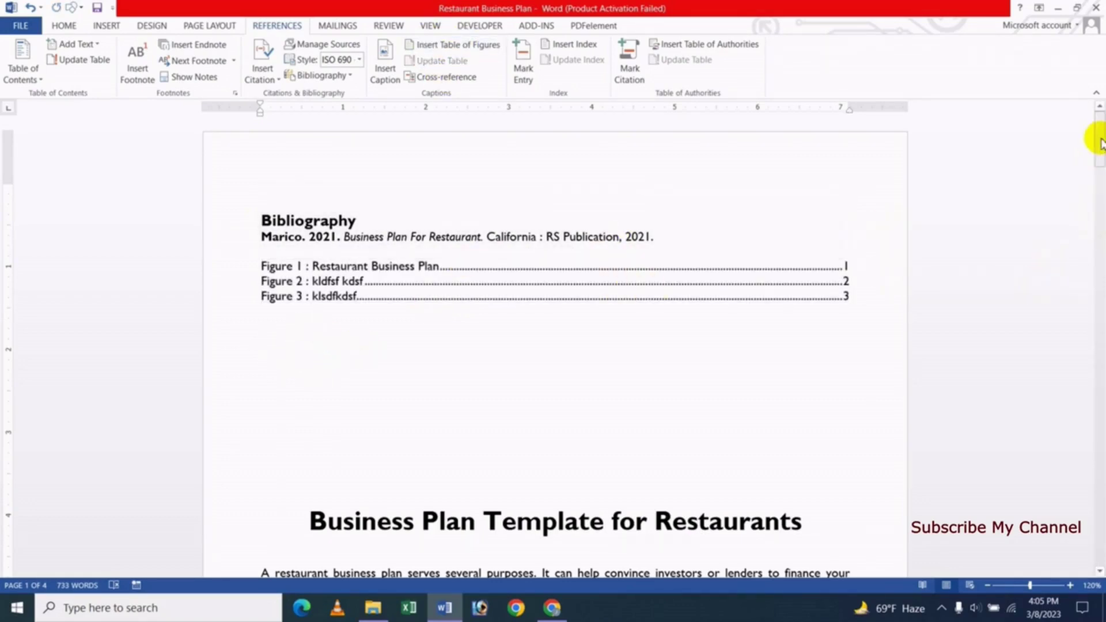
left_click_drag(1100, 143, 1099, 205)
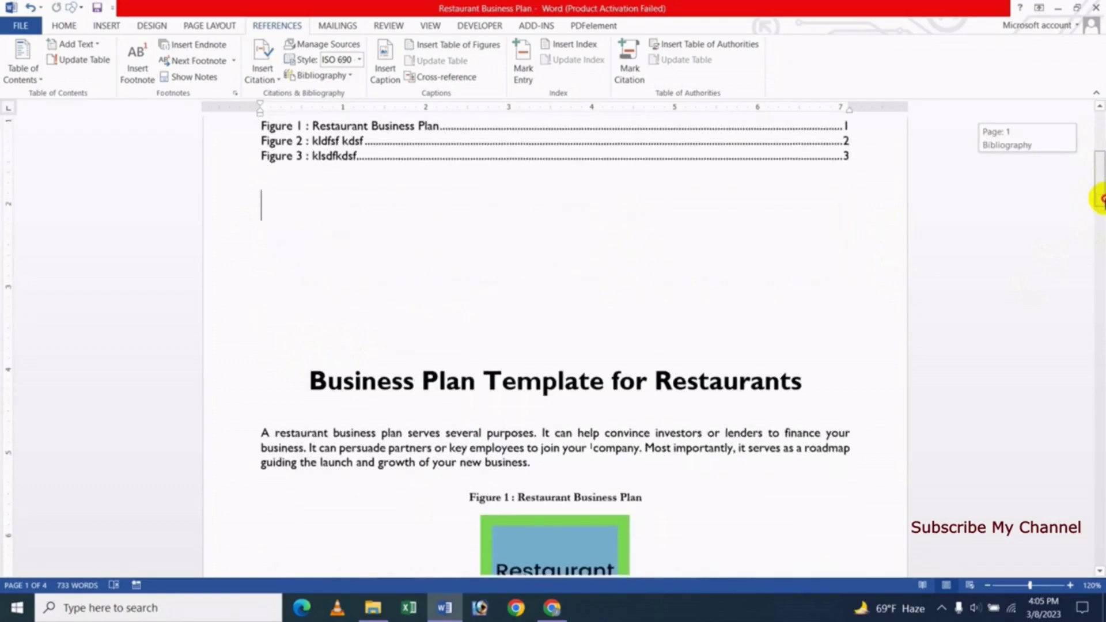
left_click(515, 241)
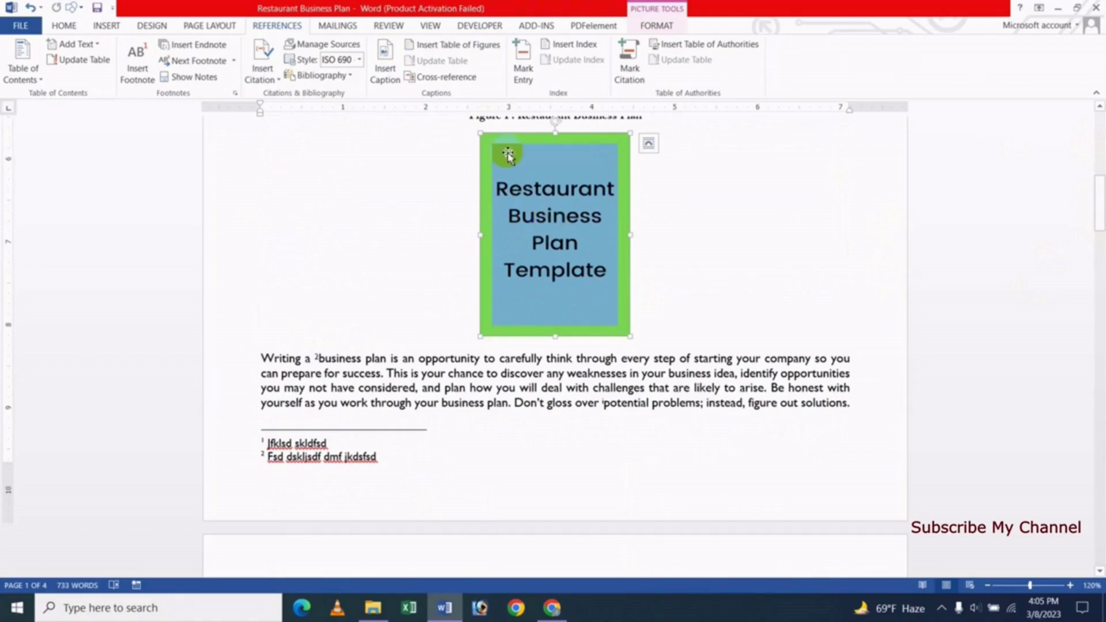
left_click(385, 64)
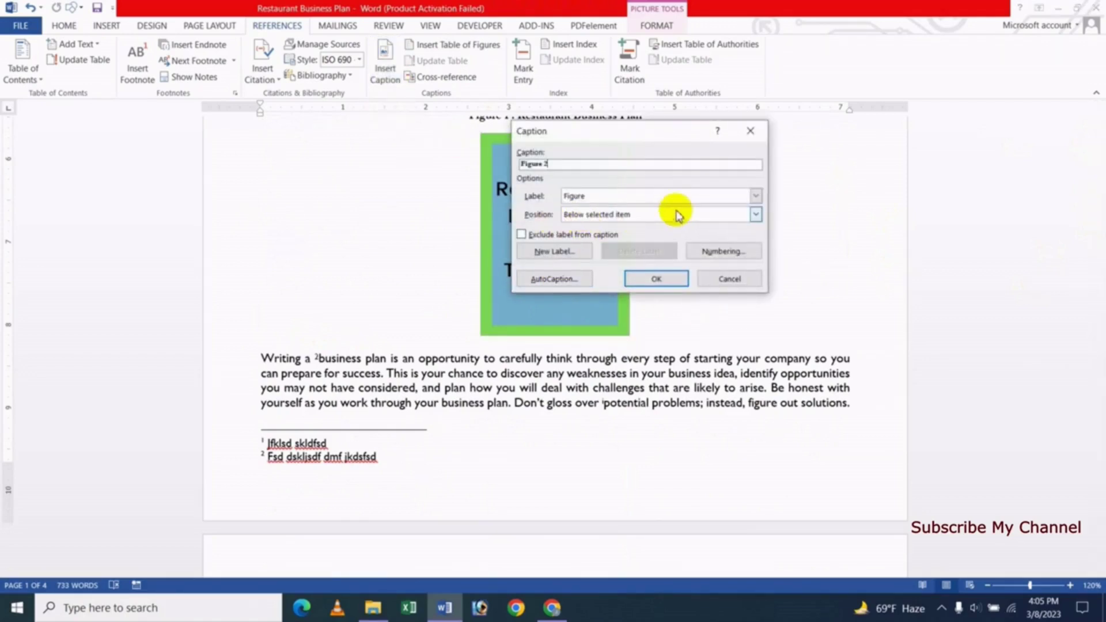
Create a new 'Image' caption label and caption the restaurant picture as Image 1.
left_click(755, 197)
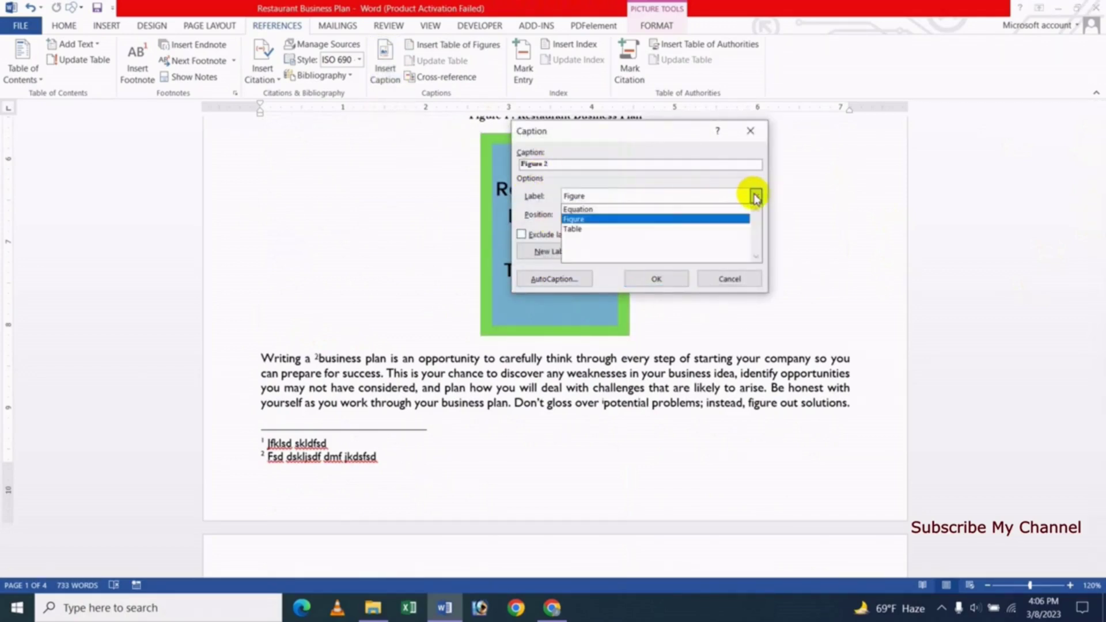
left_click(535, 195)
left_click(546, 250)
type("Image")
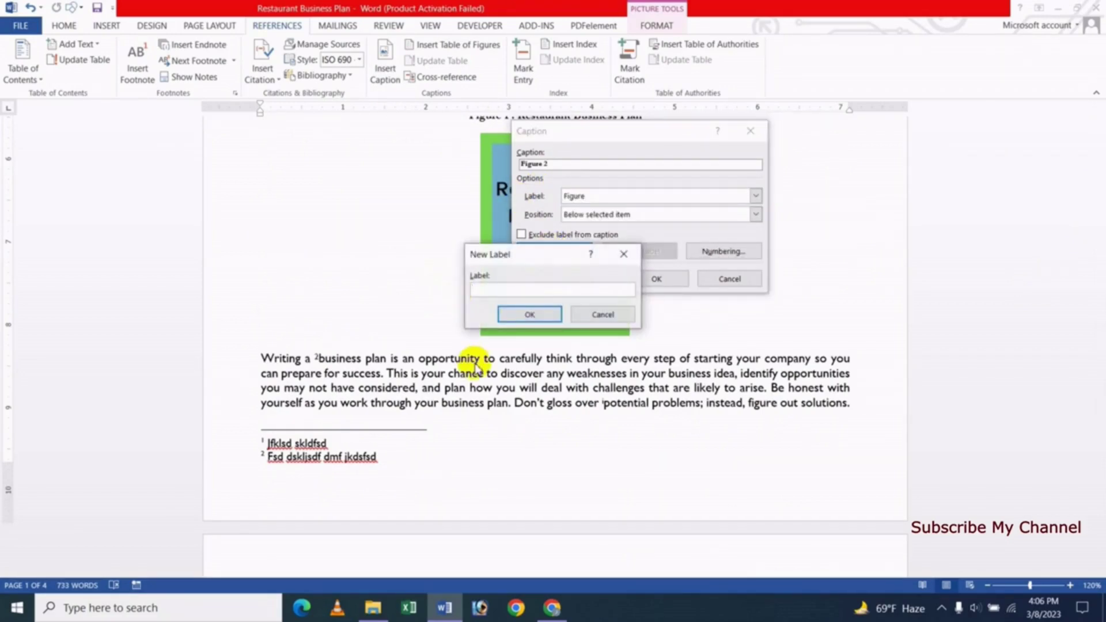
left_click(513, 314)
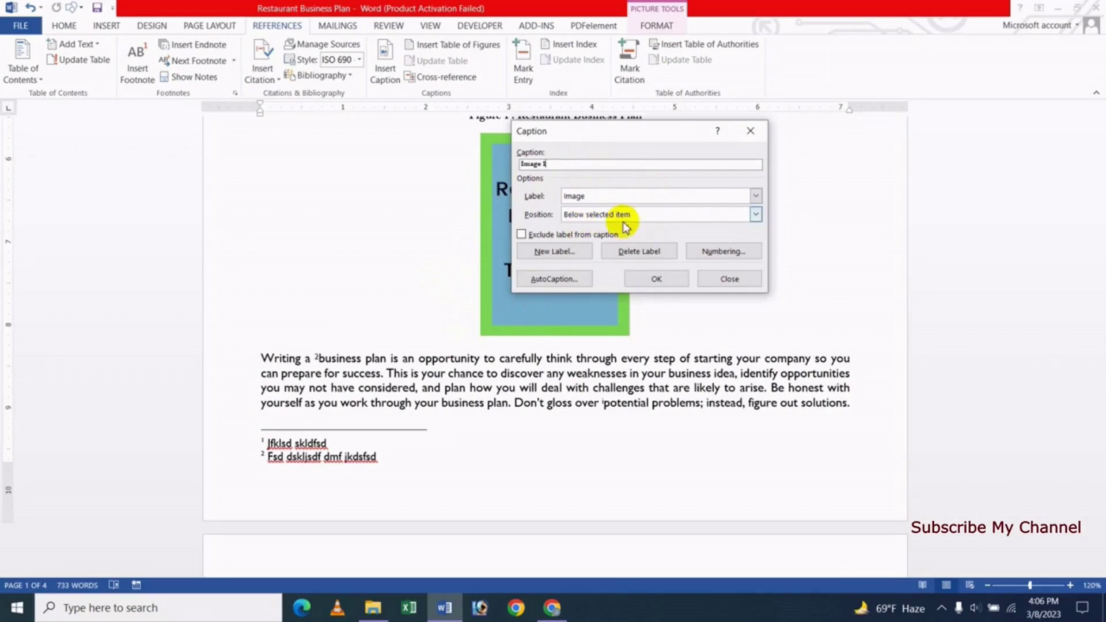
left_click(653, 280)
Insert an 'Image 2' caption above the company profile picture, followed by a colon.
scroll(596, 363, "up", 3)
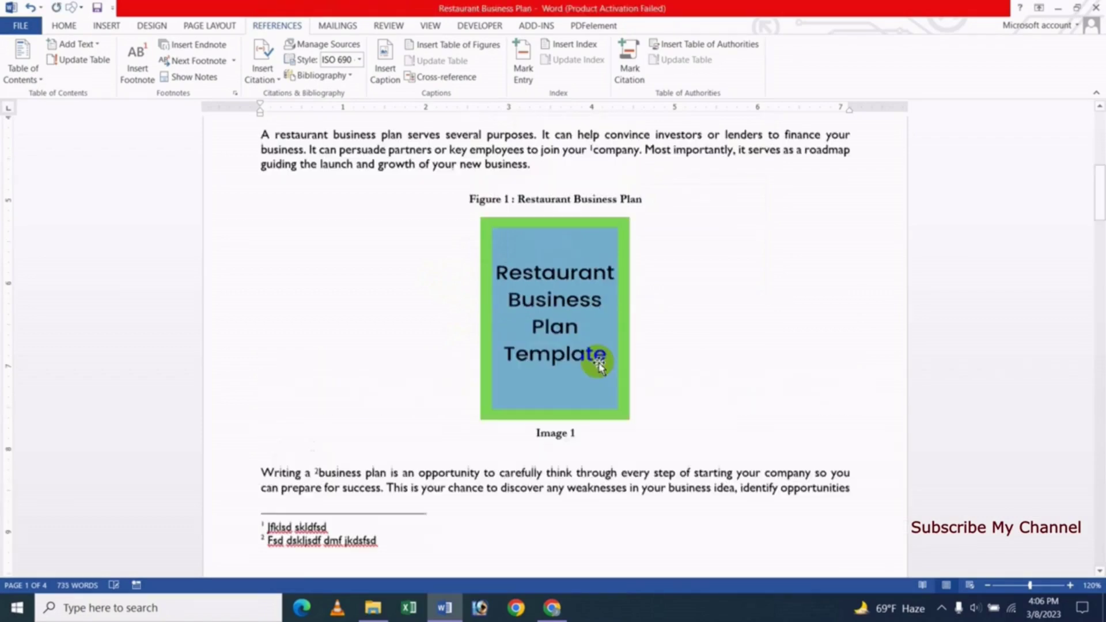
scroll(592, 363, "up", 2)
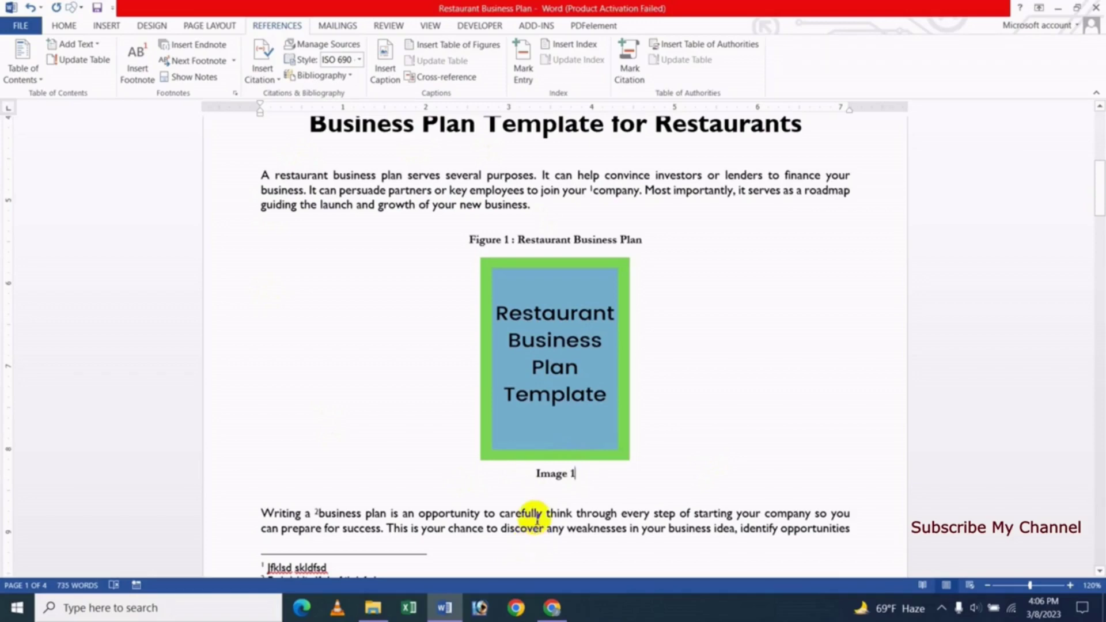
scroll(636, 469, "down", 1)
scroll(708, 467, "down", 4)
scroll(640, 469, "down", 3)
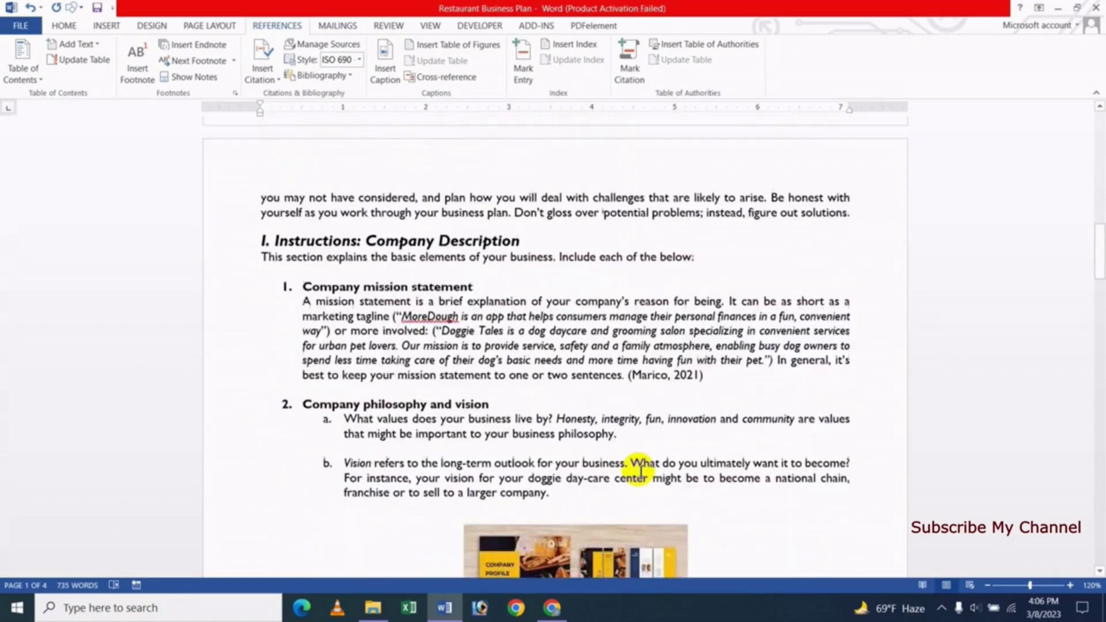
scroll(640, 469, "down", 3)
scroll(625, 468, "down", 3)
left_click(581, 438)
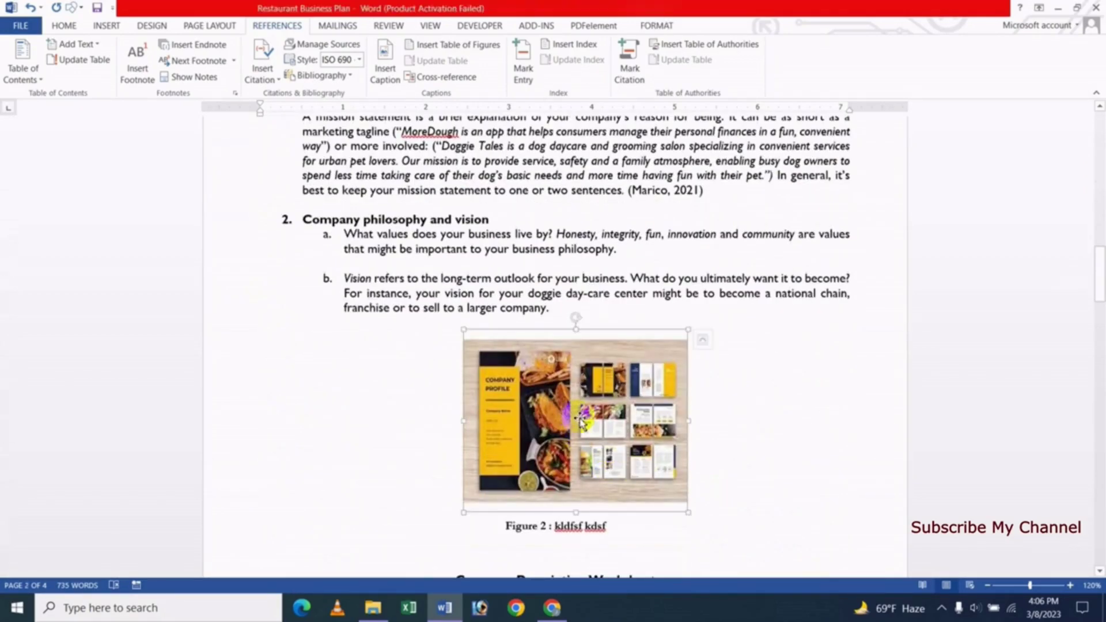
left_click(385, 74)
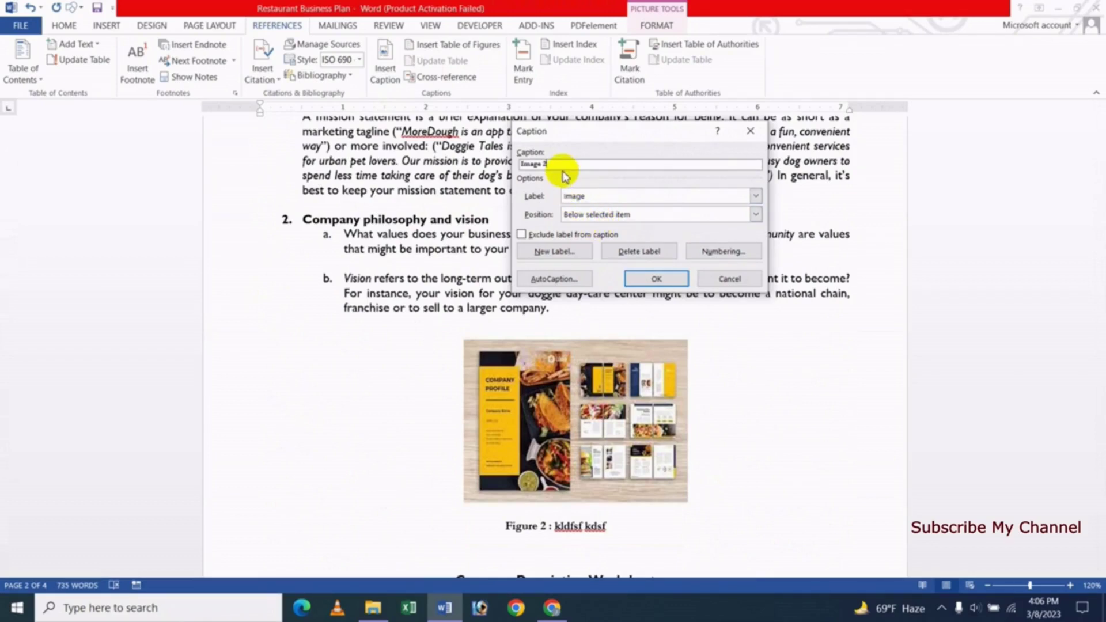
left_click(613, 215)
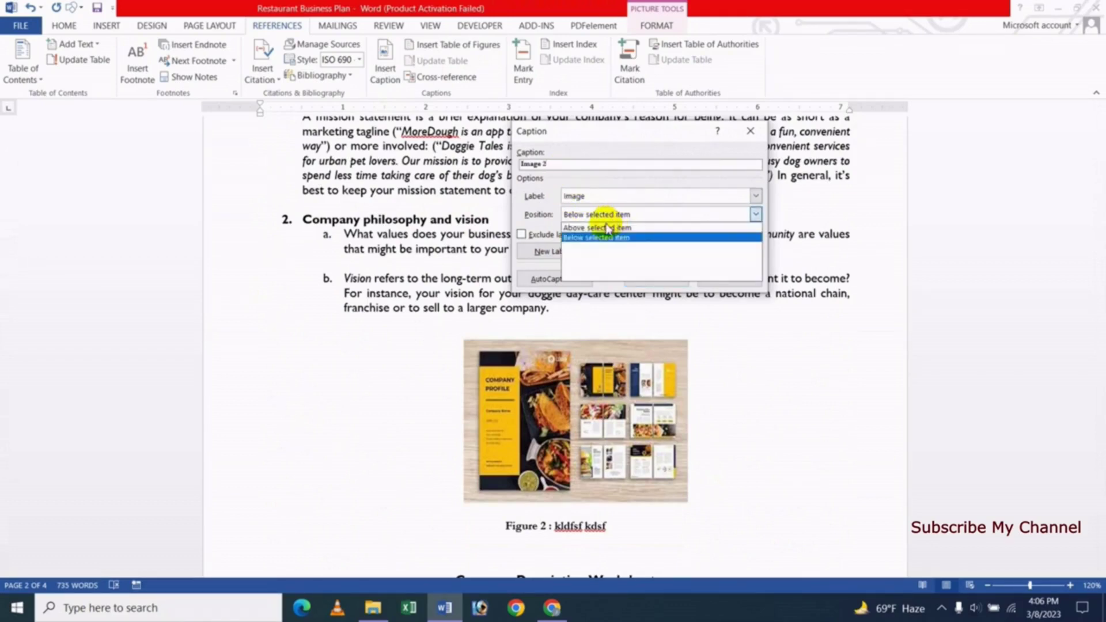
left_click(602, 223)
left_click(656, 279)
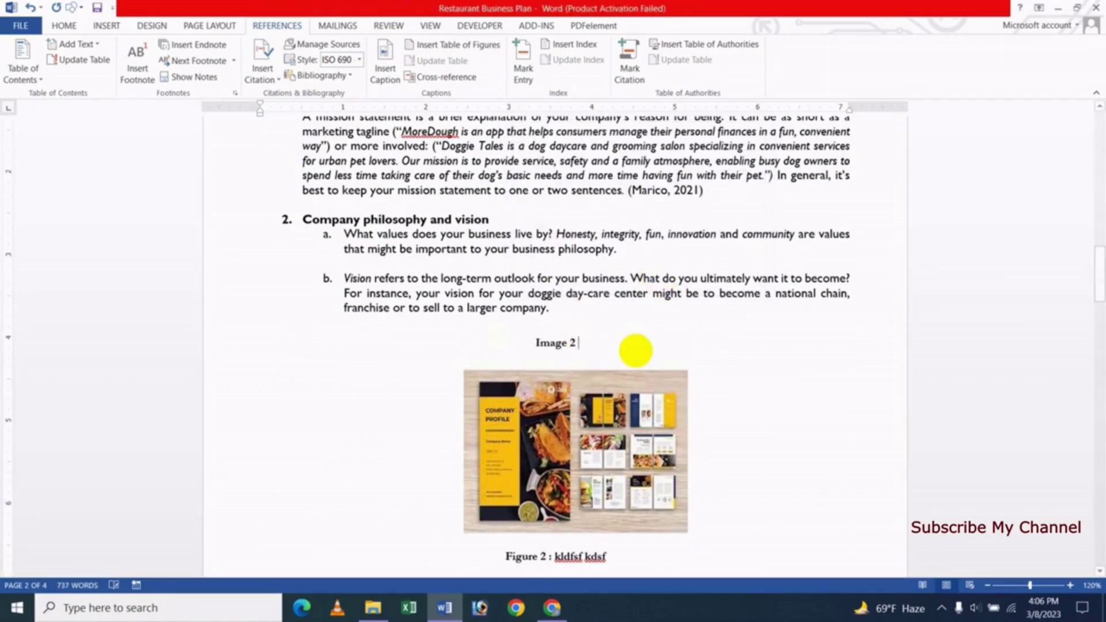
type(": klsdjksdjk")
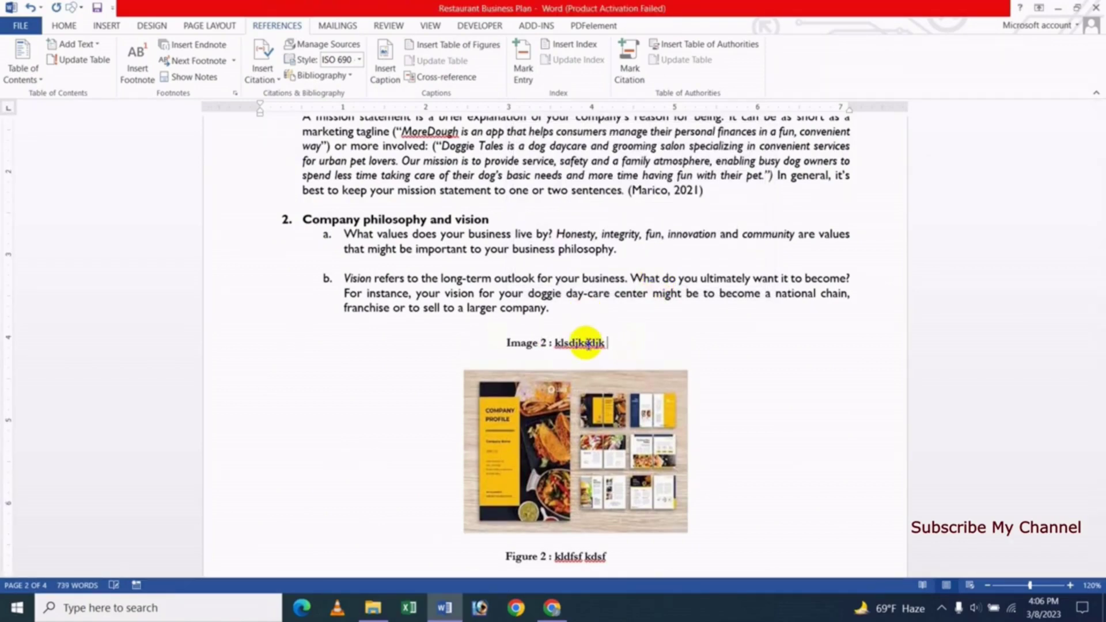
Delete the picture's old 'Figure 2' caption.
scroll(633, 449, "down", 3)
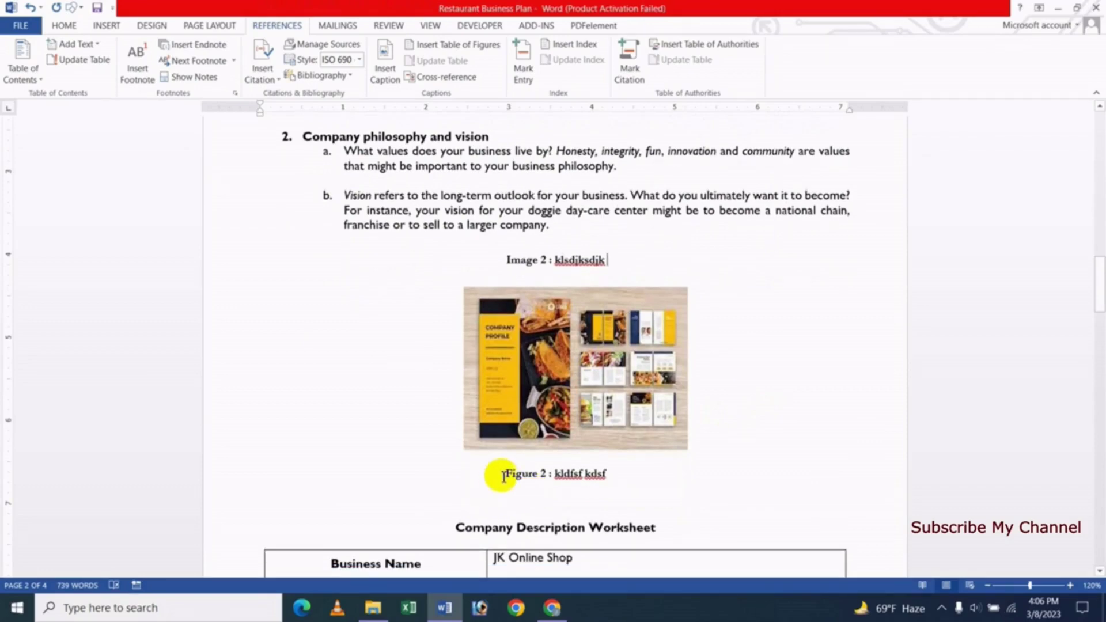
left_click_drag(502, 476, 640, 474)
key("Delete")
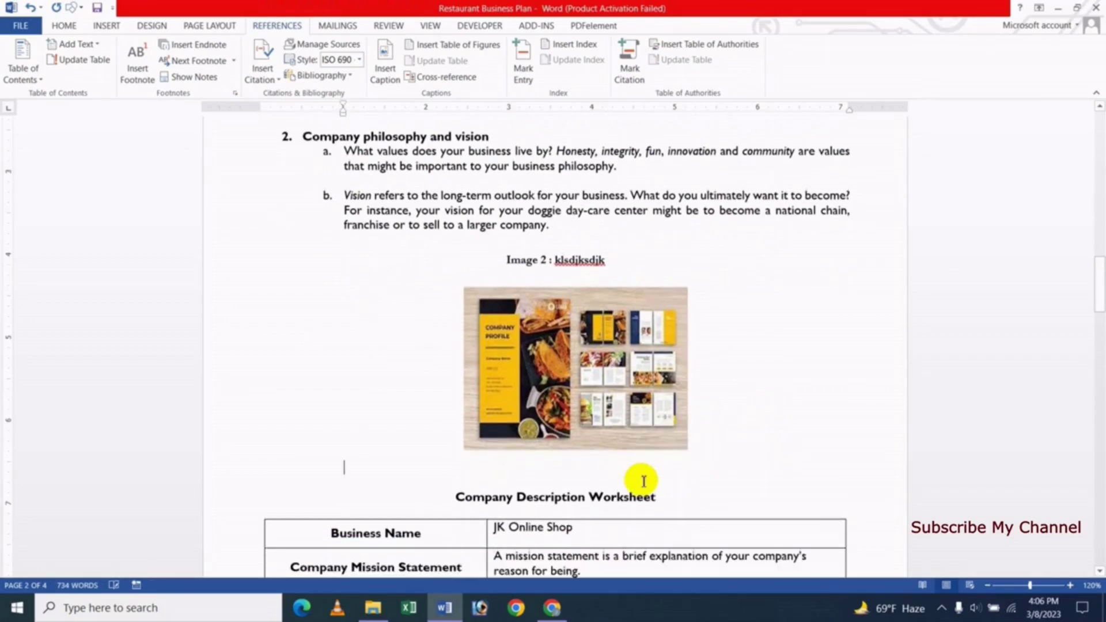
Delete the old 'Figure 1 : Restaurant Business Plan' caption.
scroll(576, 282, "up", 4)
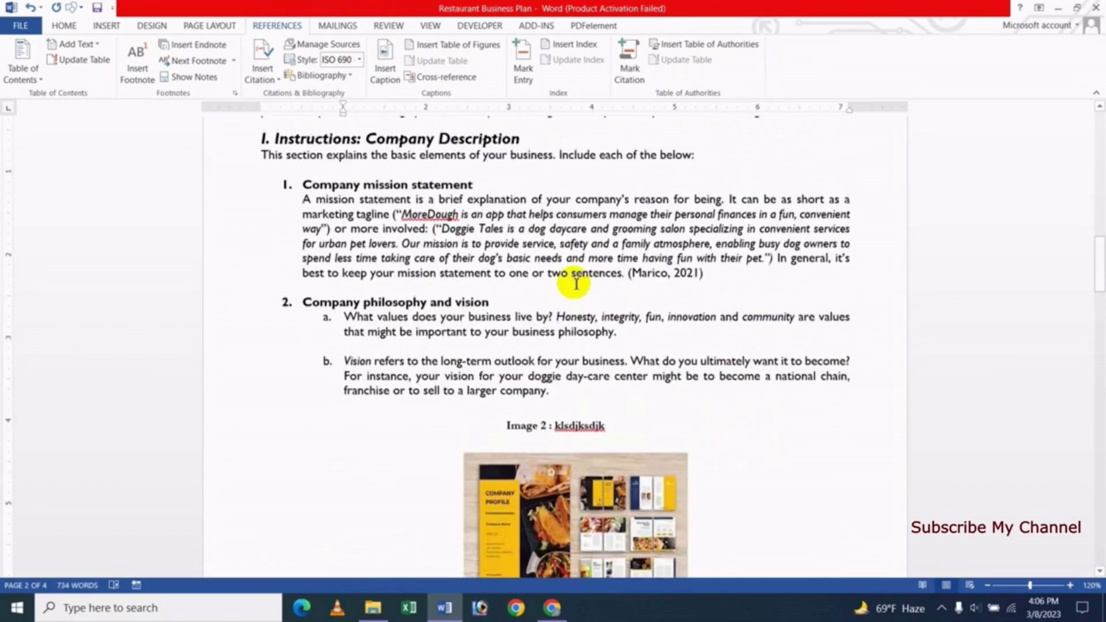
scroll(576, 282, "up", 6)
scroll(576, 282, "up", 2)
scroll(576, 285, "up", 3)
scroll(575, 285, "up", 3)
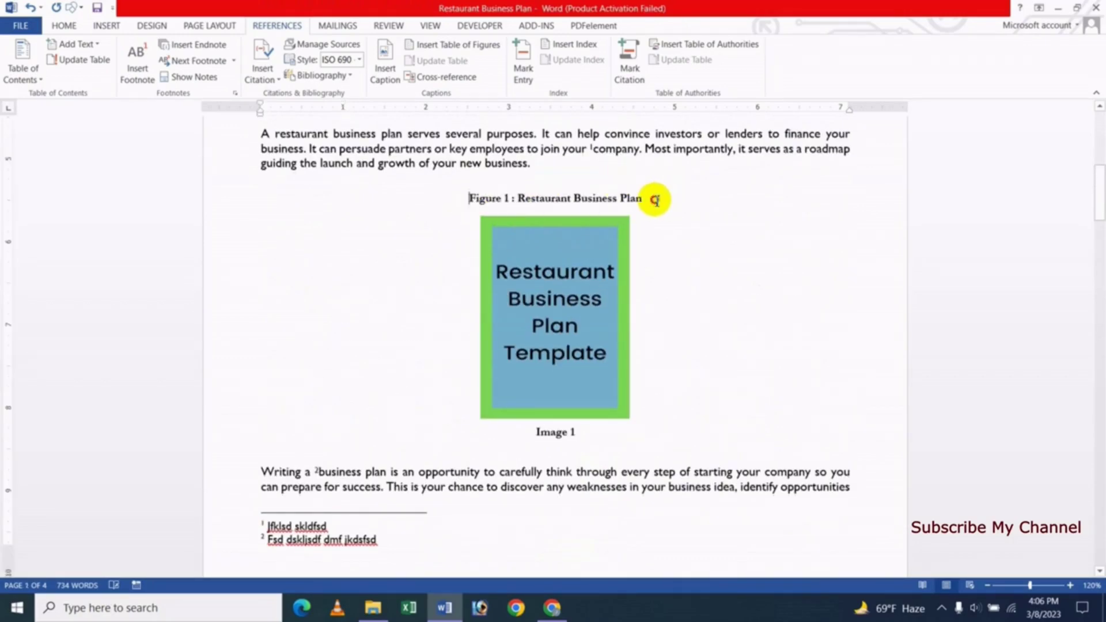
left_click_drag(651, 198, 469, 202)
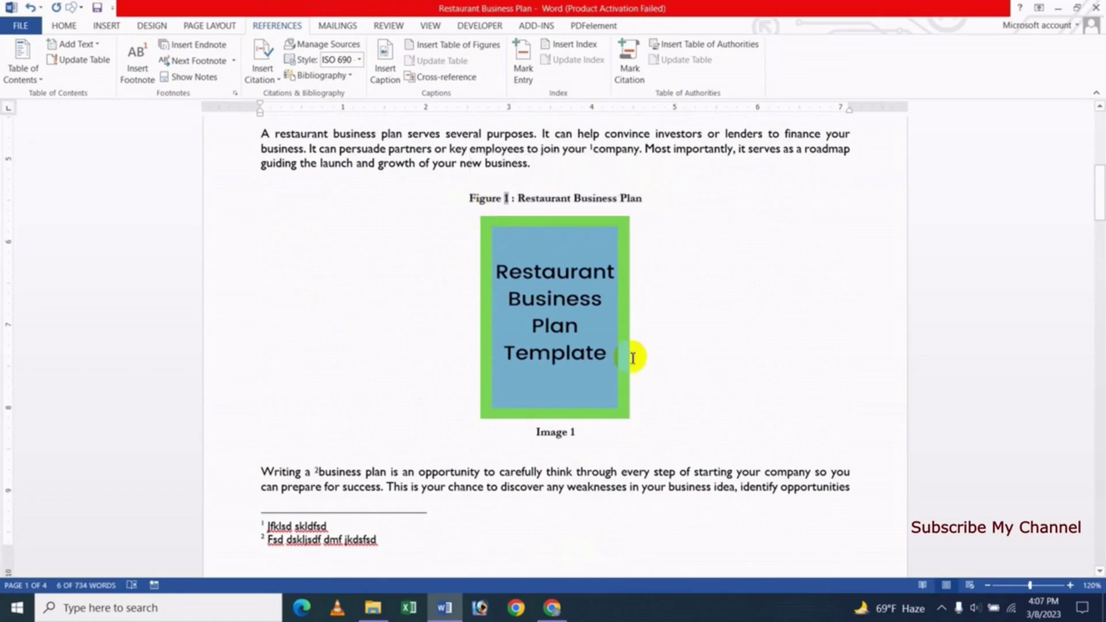
key("Delete")
Delete the three-line figure list under the Bibliography and leave an empty line.
scroll(780, 415, "down", 2)
scroll(783, 415, "down", 3)
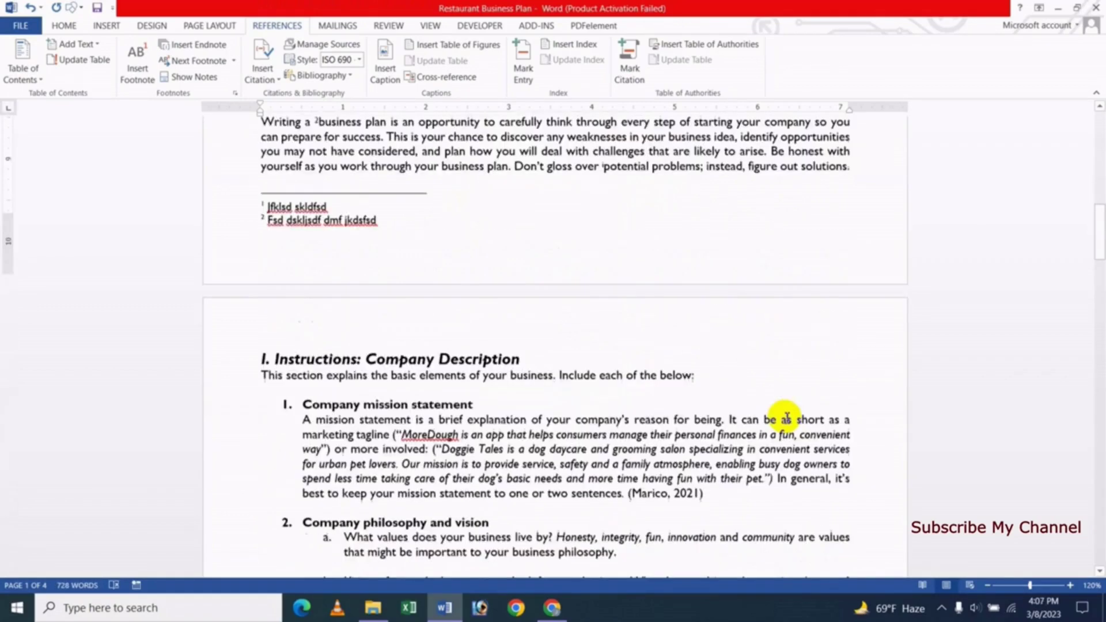
scroll(783, 414, "down", 4)
scroll(783, 414, "down", 2)
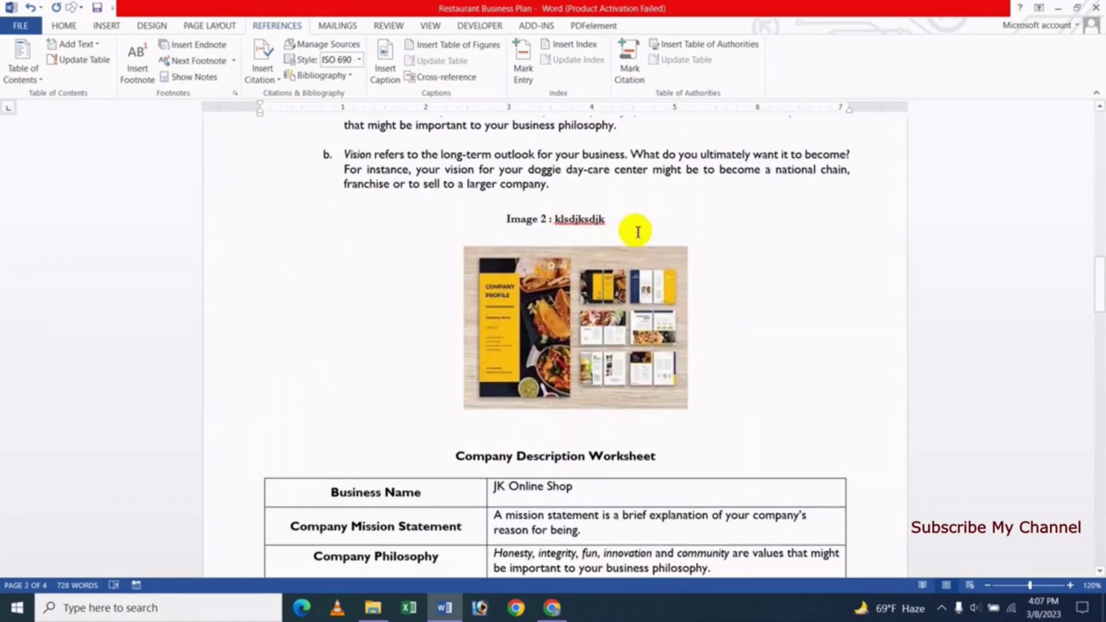
scroll(846, 276, "up", 2)
scroll(847, 278, "up", 6)
scroll(846, 276, "up", 6)
scroll(525, 267, "up", 4)
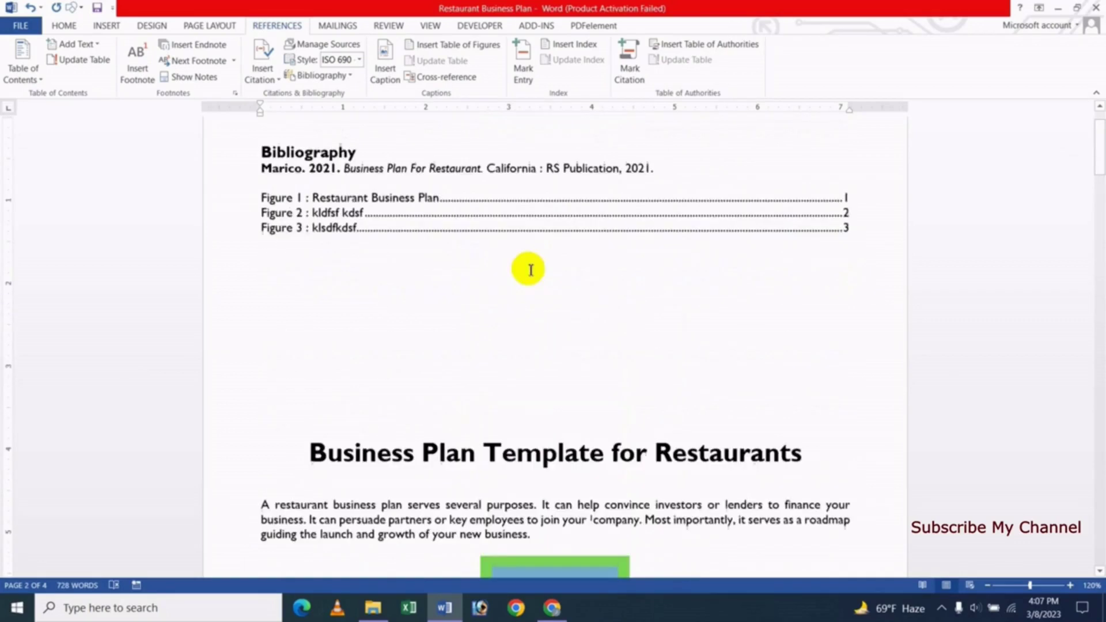
scroll(382, 402, "up", 1)
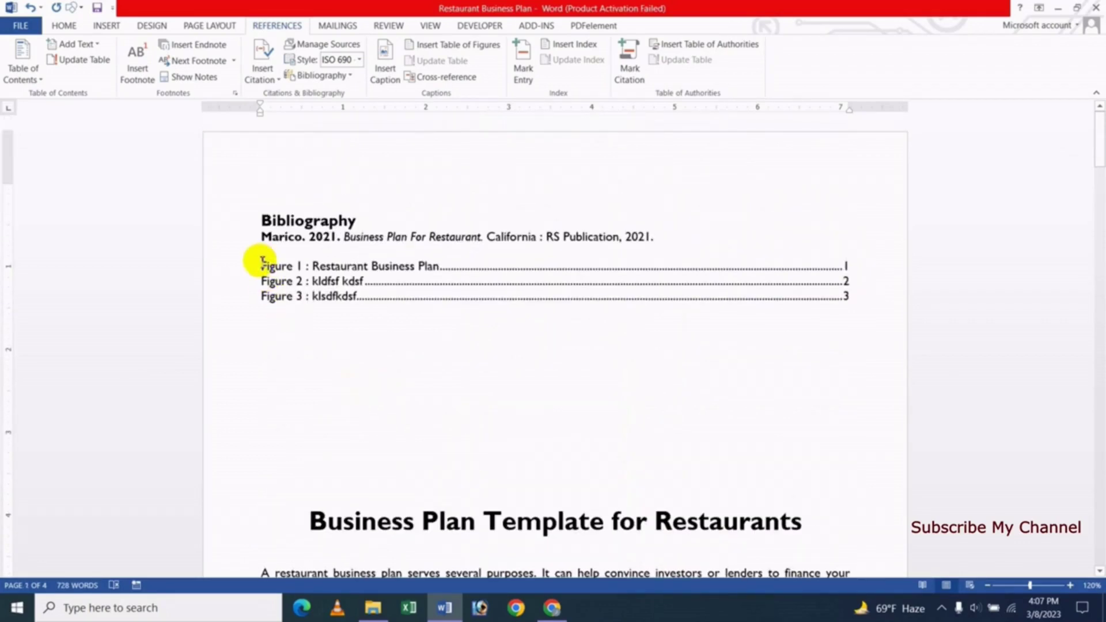
left_click_drag(266, 262, 316, 298)
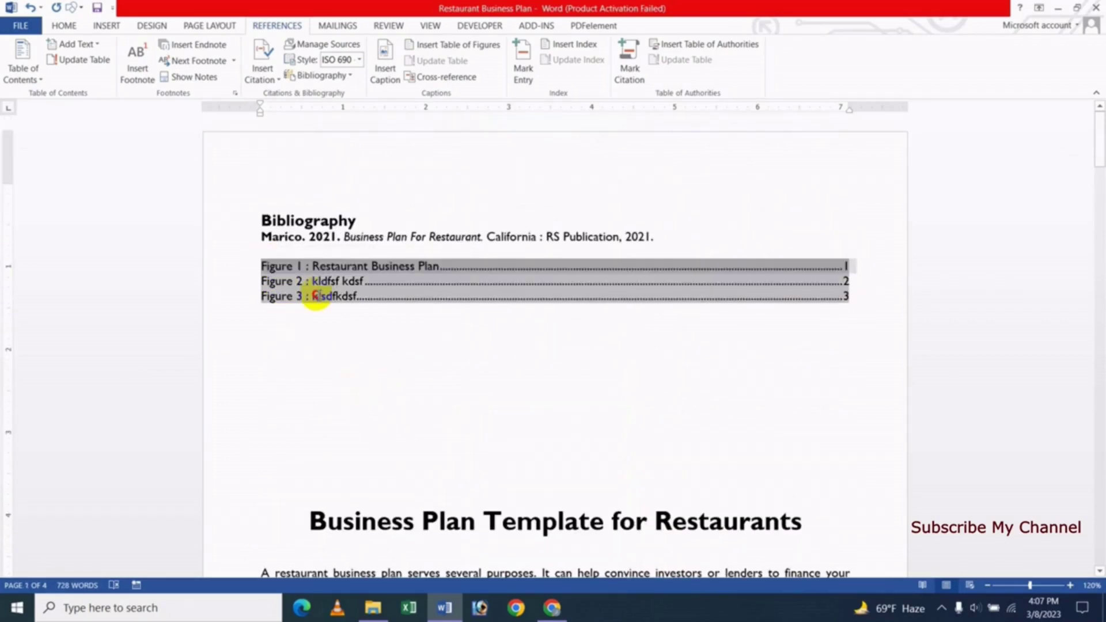
key("Delete")
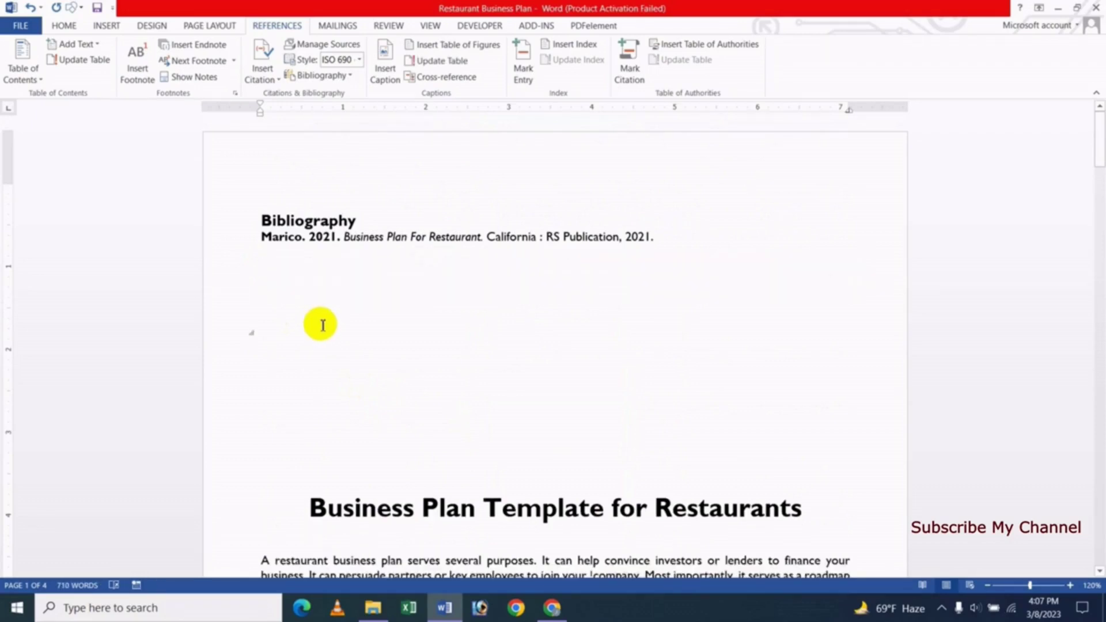
key("Return")
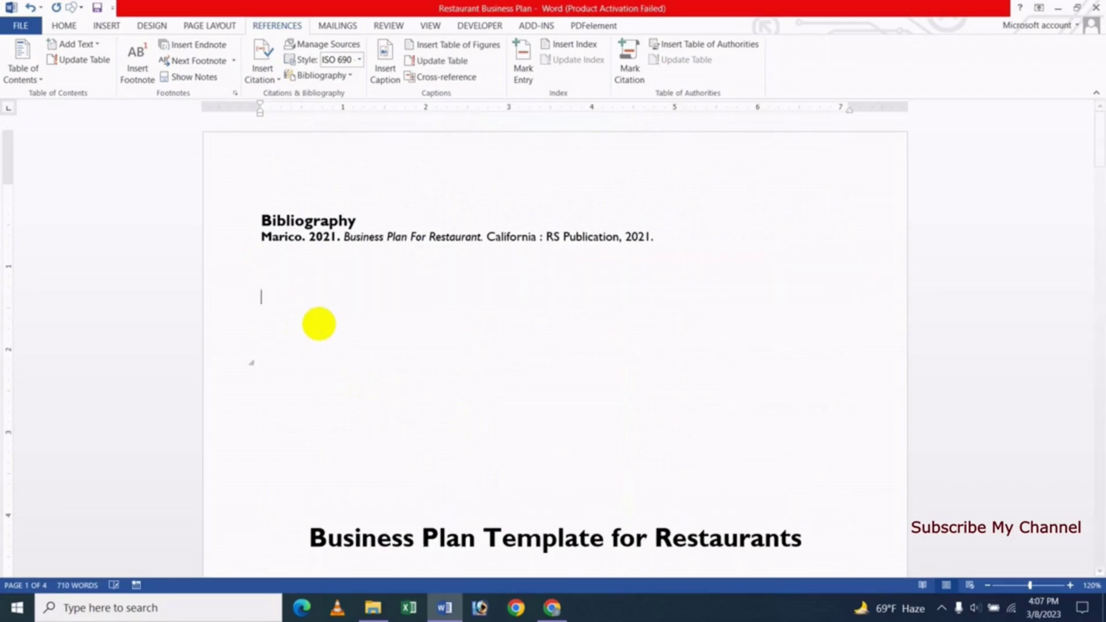
Insert a table of figures under the Bibliography listing Image 1 and Image 2, replacing the existing one.
left_click(453, 46)
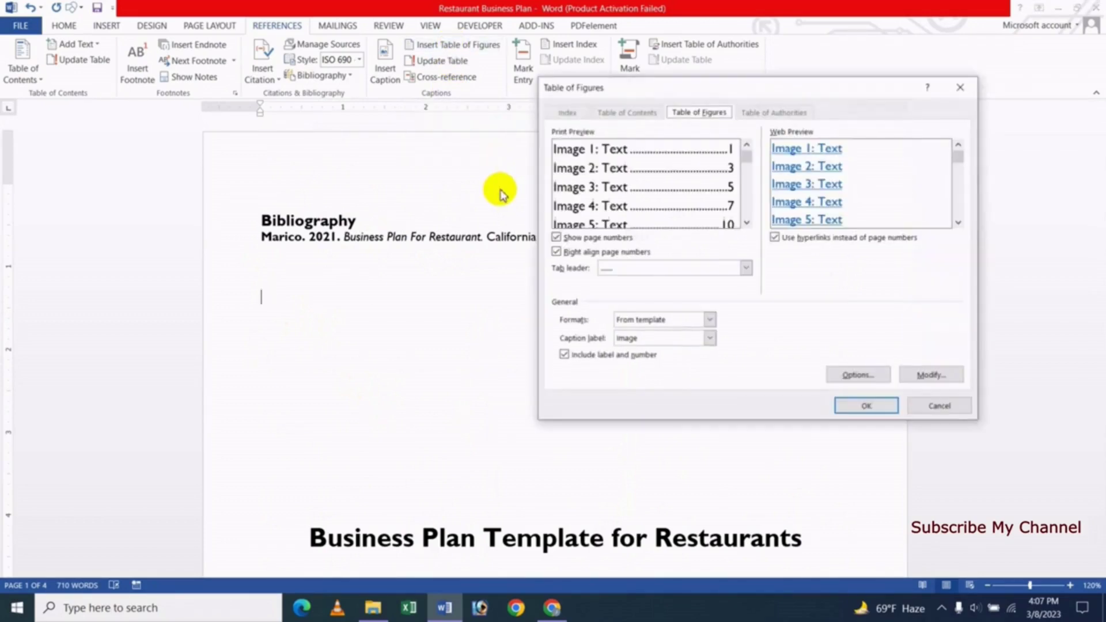
left_click(866, 406)
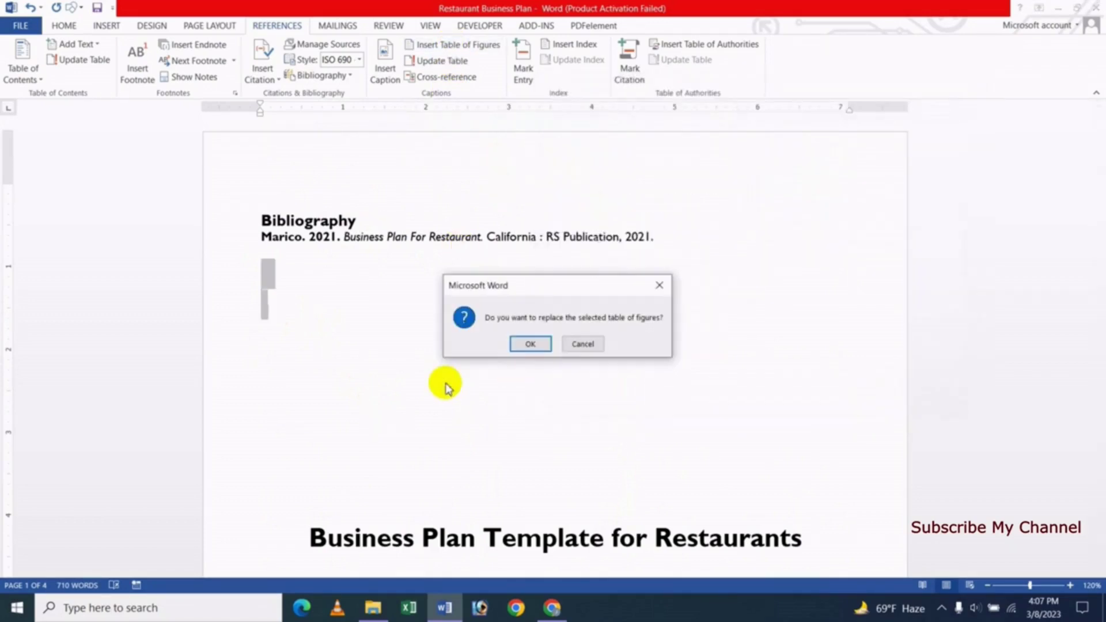
left_click(531, 344)
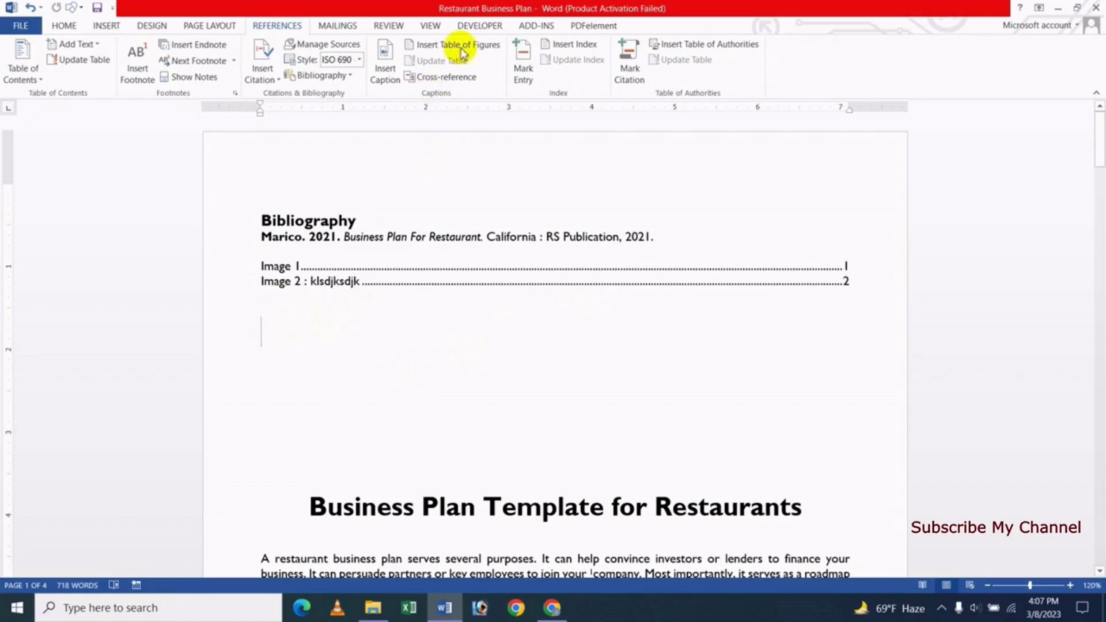
Move the cursor out of the new figure list.
left_click(343, 321)
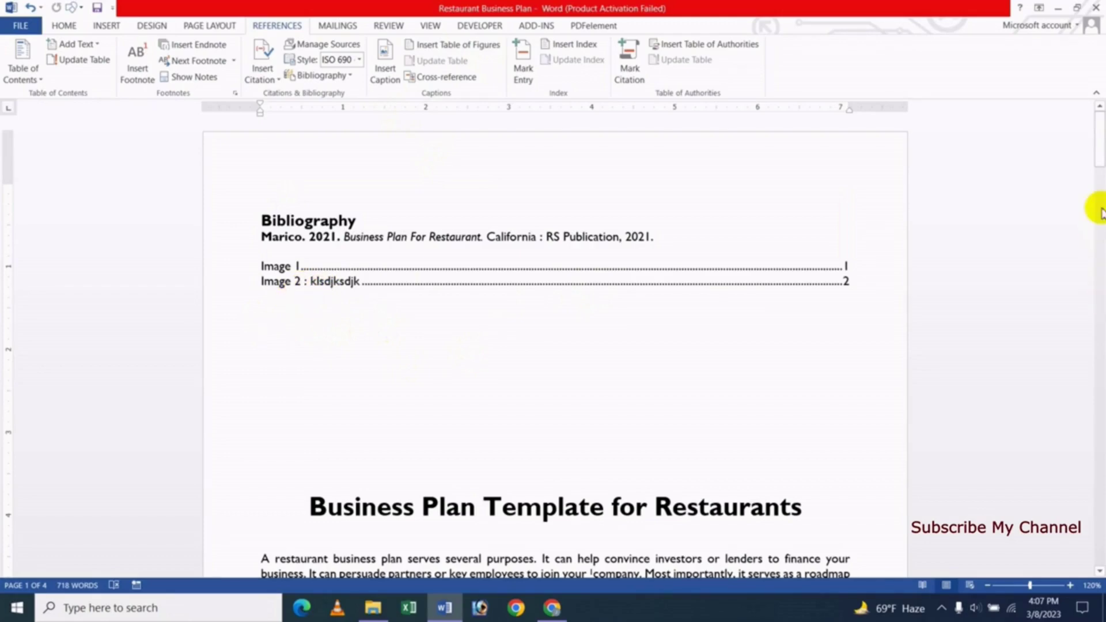
Delete the 'Figure 3' caption under the kitchen photo.
left_click_drag(1097, 148, 1093, 408)
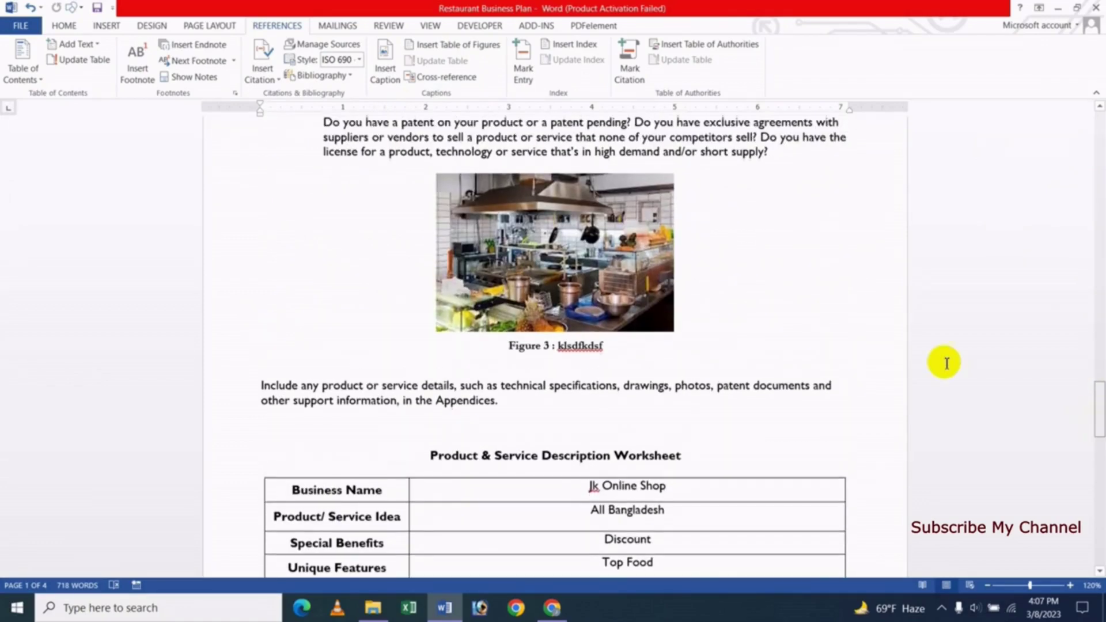
left_click(596, 305)
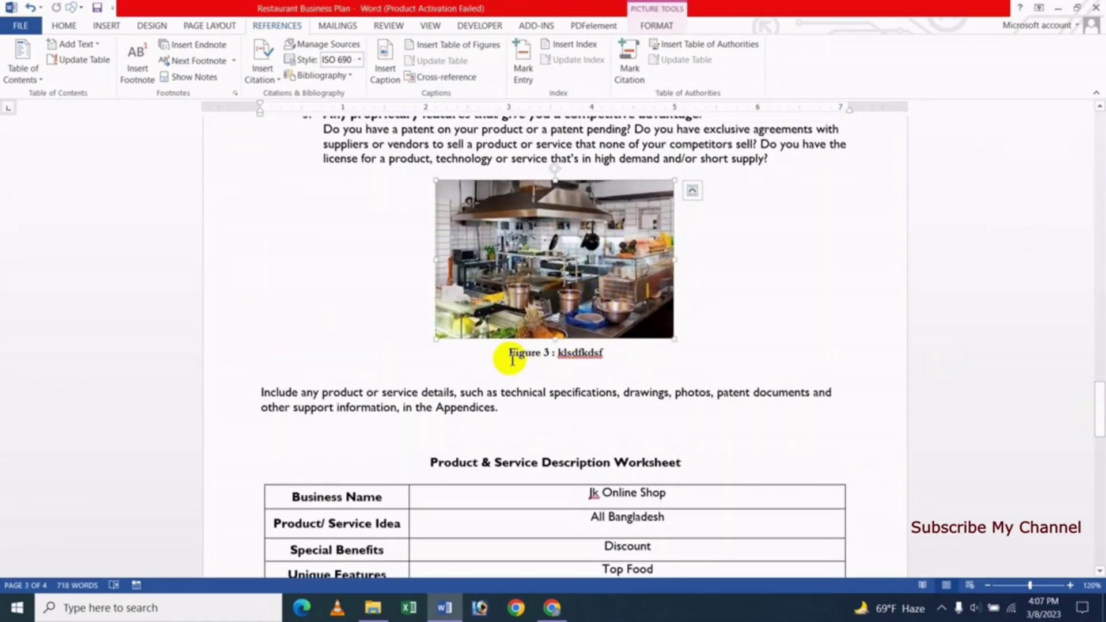
left_click_drag(510, 354, 620, 350)
key("Delete")
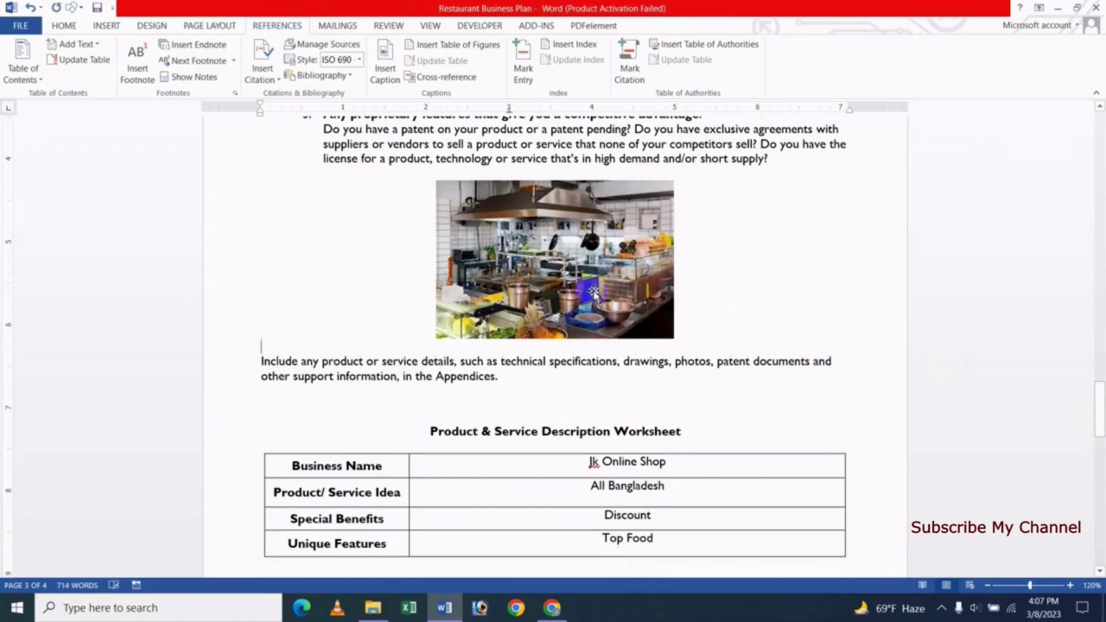
Add an 'Image 3' caption above the kitchen photo.
left_click(593, 293)
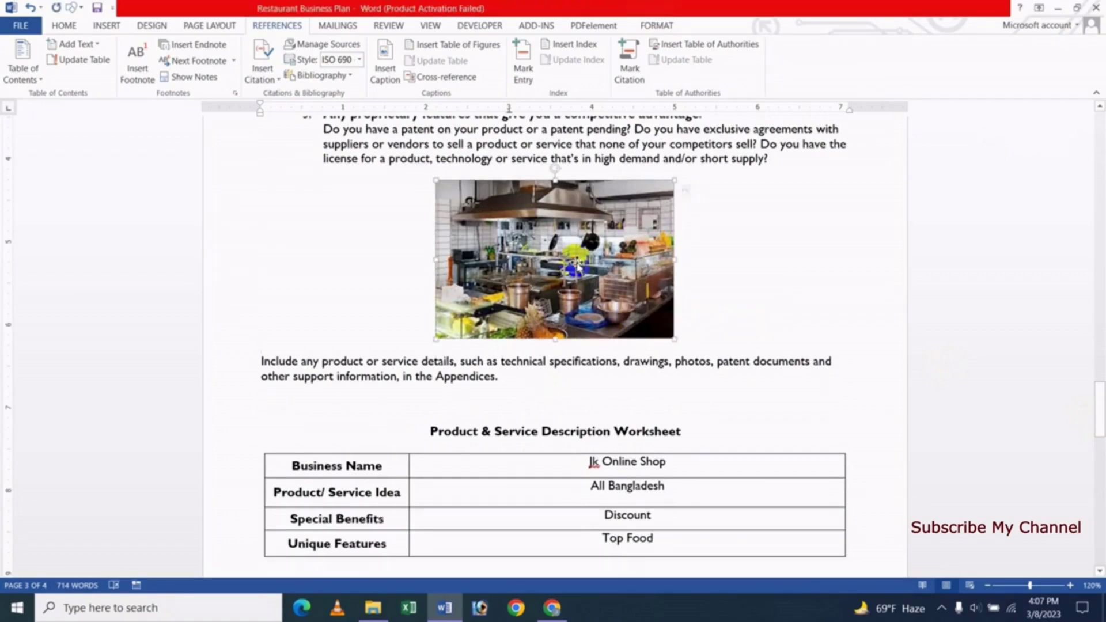
left_click(384, 74)
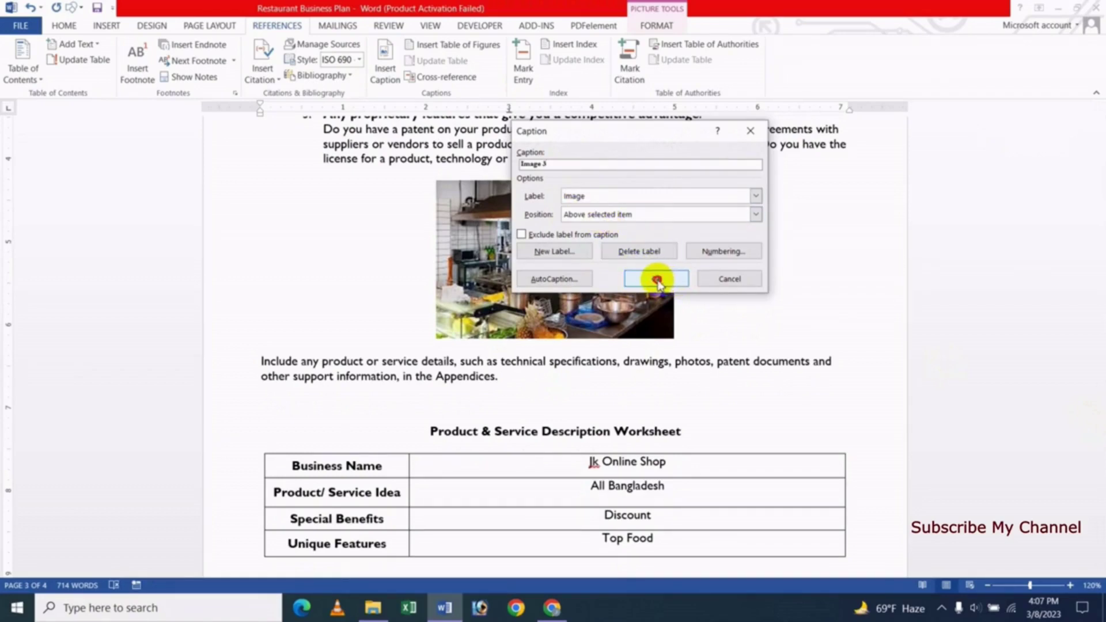
left_click(657, 280)
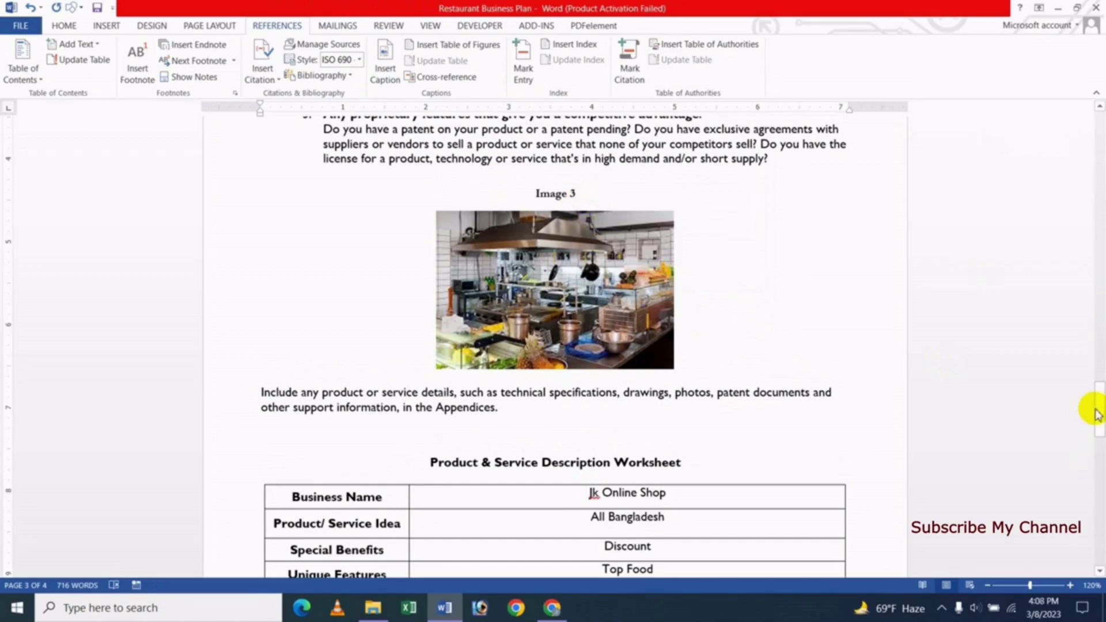
left_click_drag(1100, 412, 1100, 112)
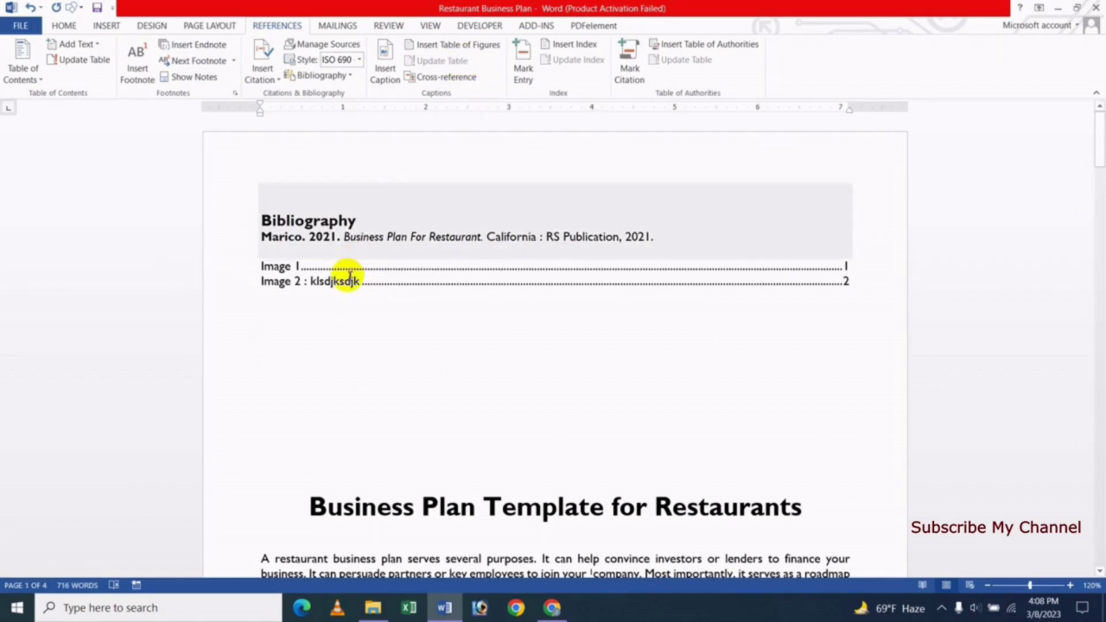
Update the entire table of figures so Image 3 on page 3 is listed.
left_click(345, 278)
left_click(443, 61)
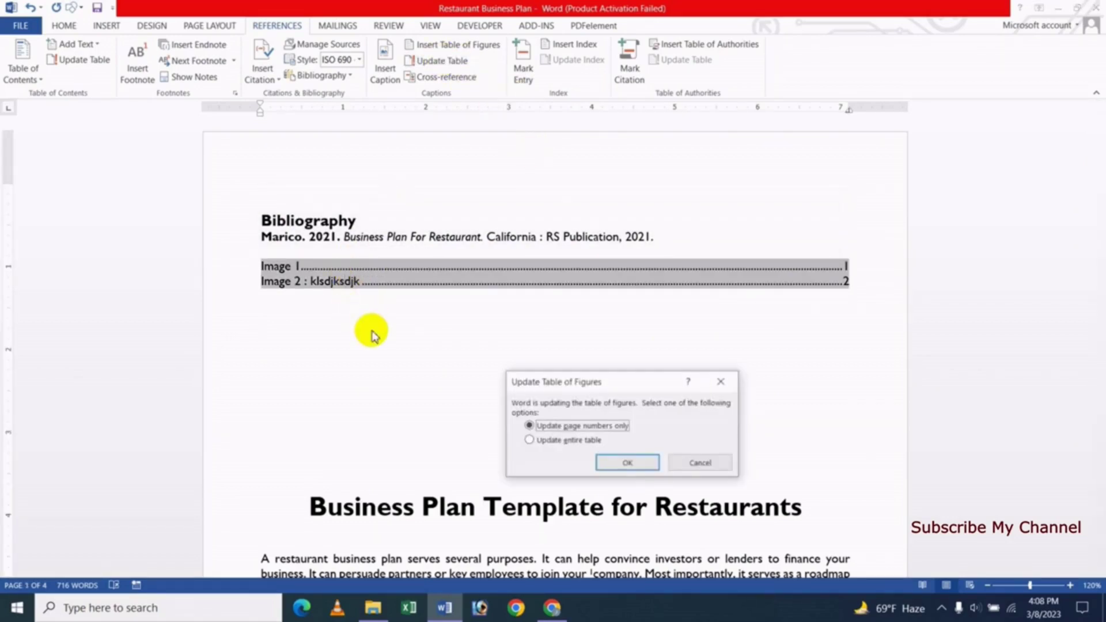
left_click(580, 444)
left_click(624, 463)
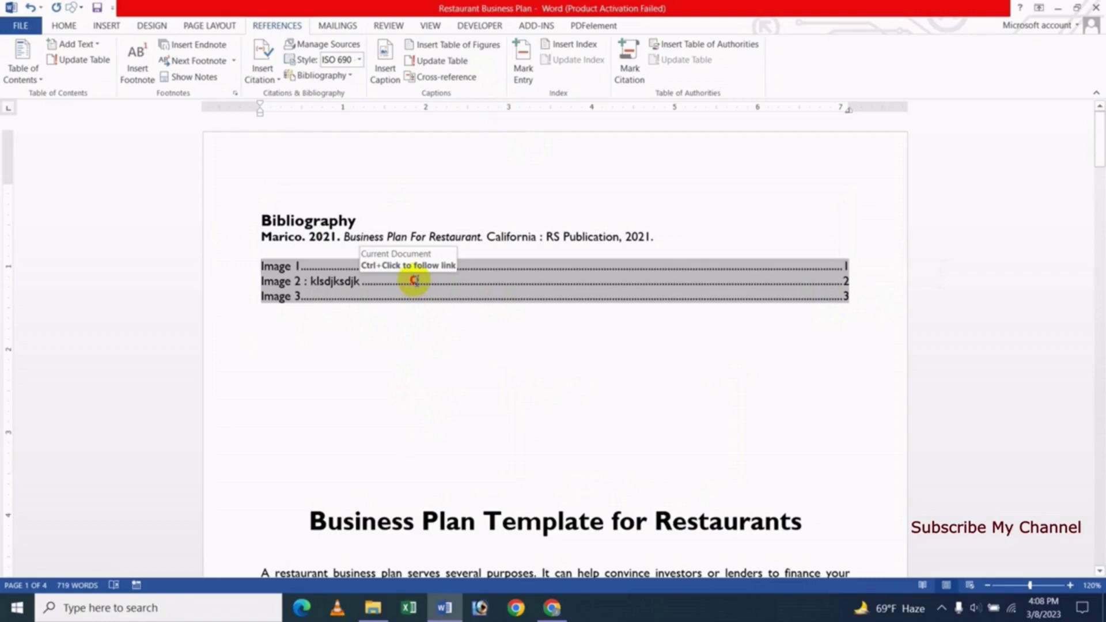
Rebuild the table of figures with page numbers turned off.
left_click(456, 46)
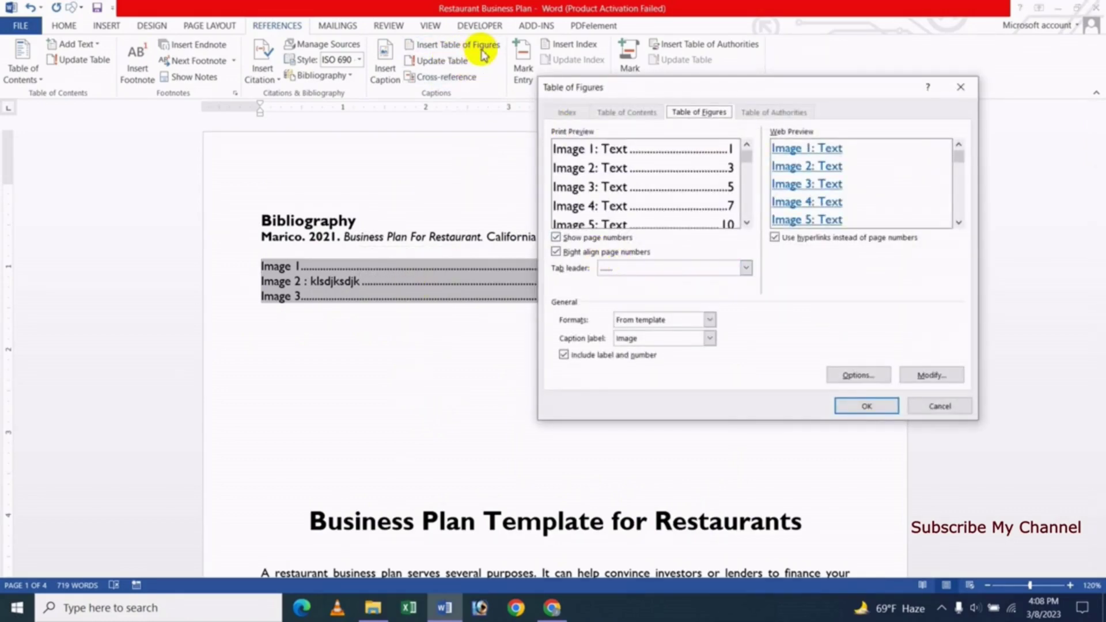
mouse_move(727, 91)
left_mouse_down()
mouse_move(680, 109)
mouse_move(658, 148)
left_mouse_up()
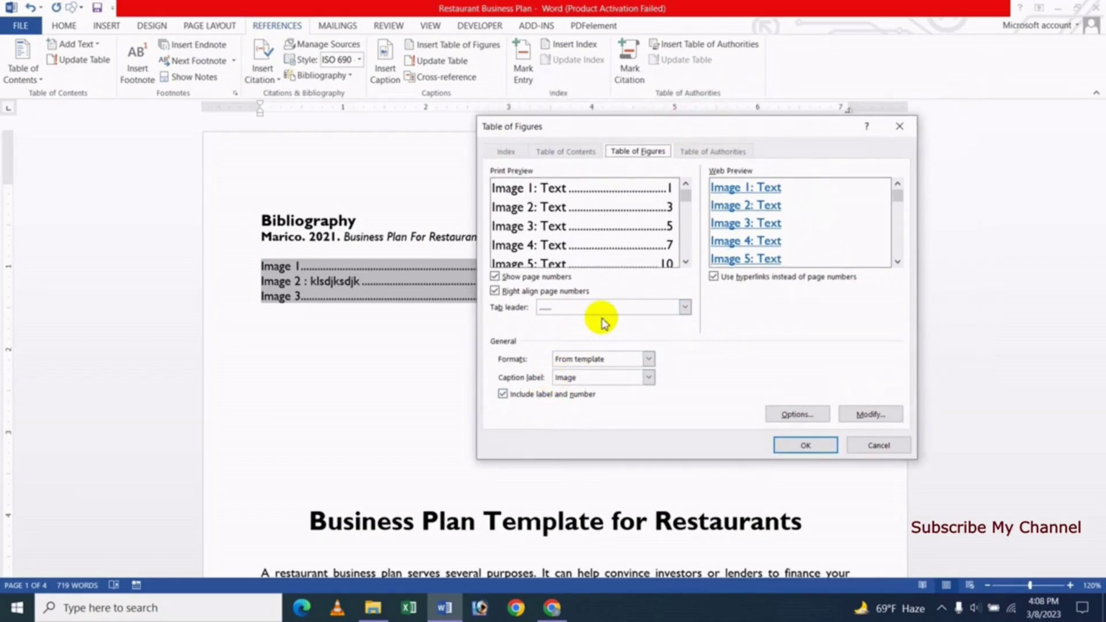
left_click(520, 278)
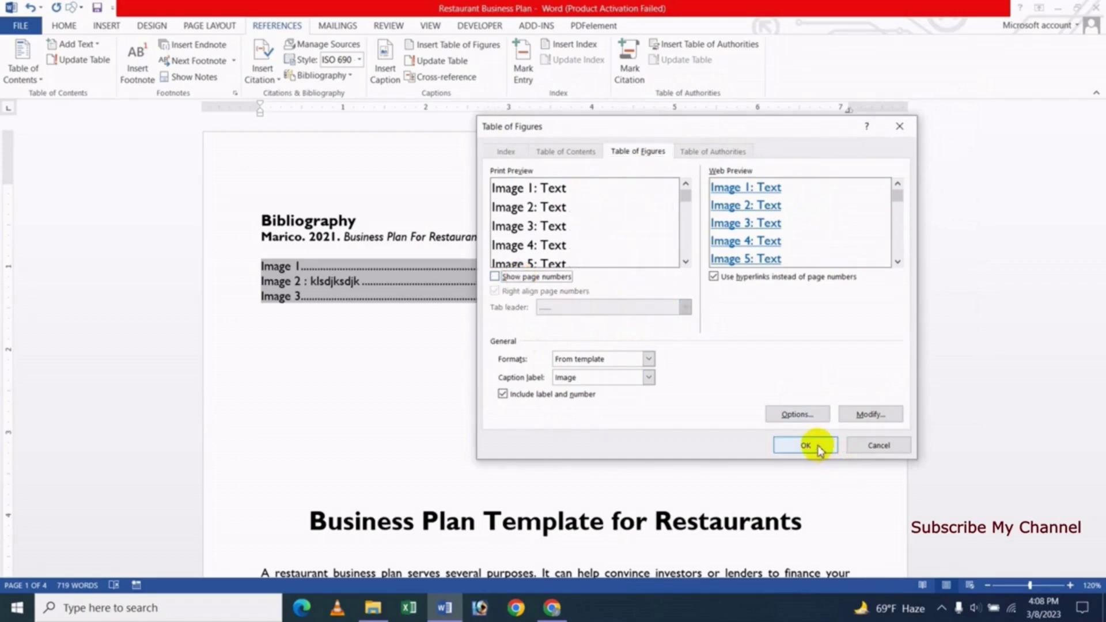
left_click(819, 447)
left_click(526, 345)
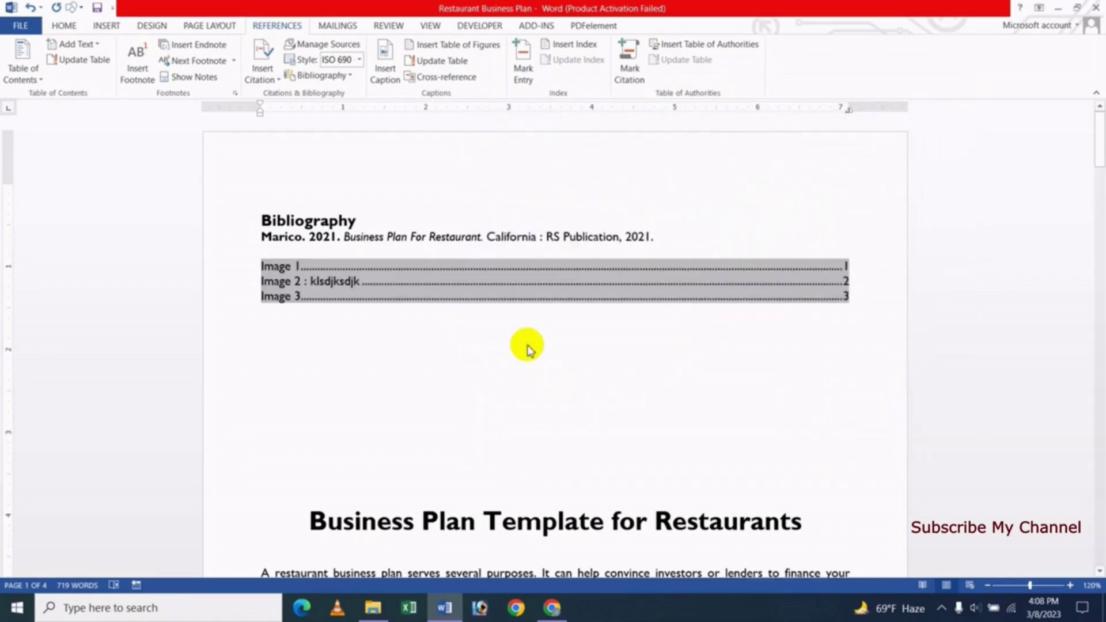
Rebuild the table of figures with dashes as the tab leader.
left_click(312, 285)
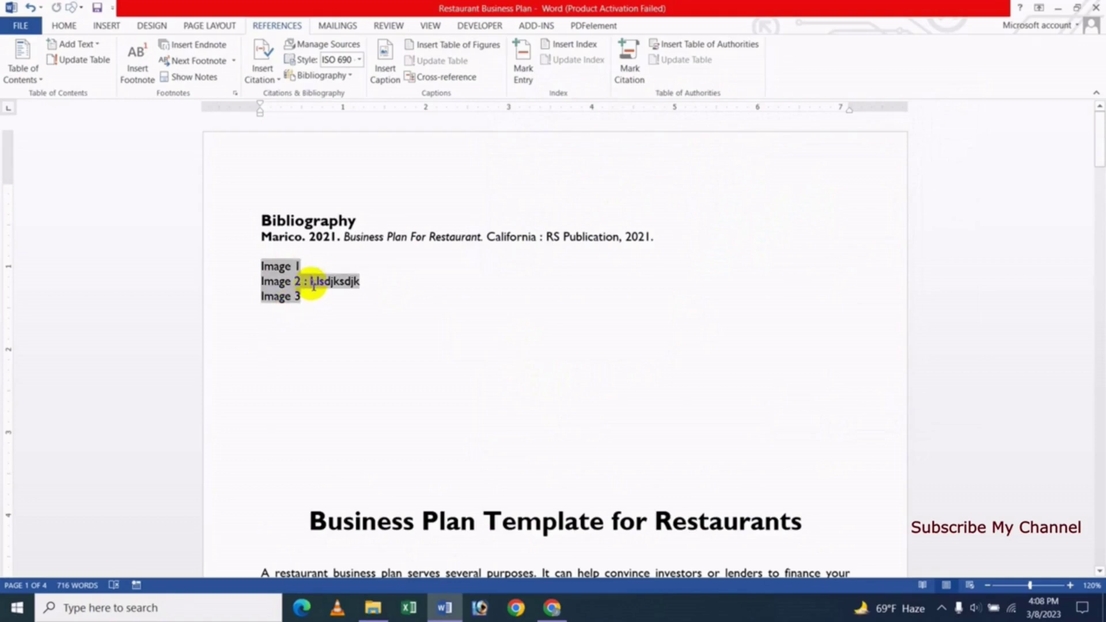
left_click(466, 52)
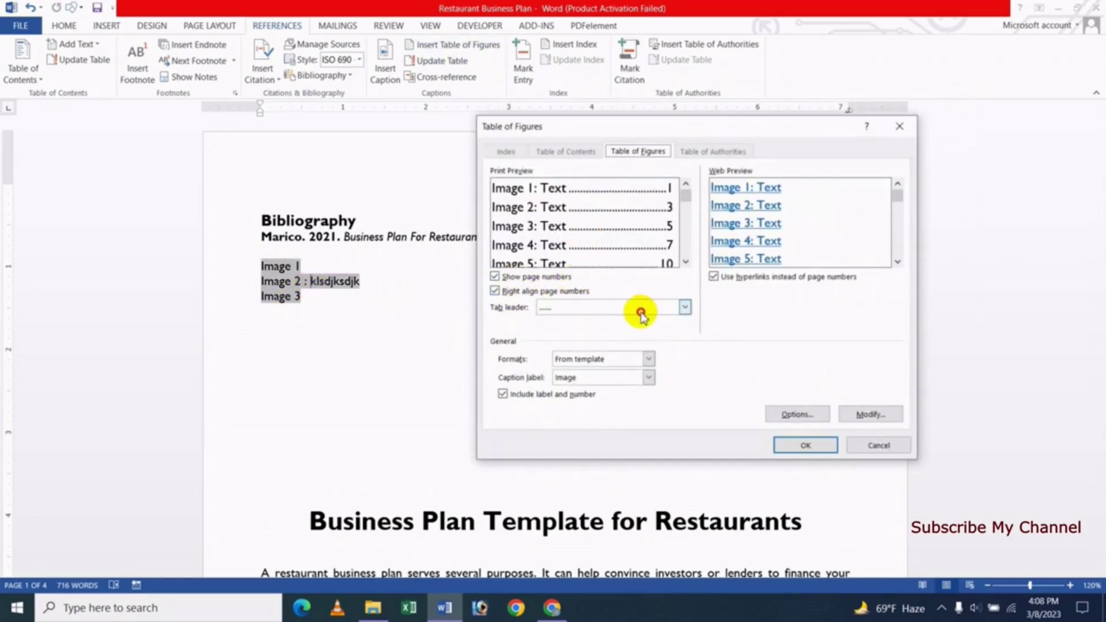
left_click(642, 308)
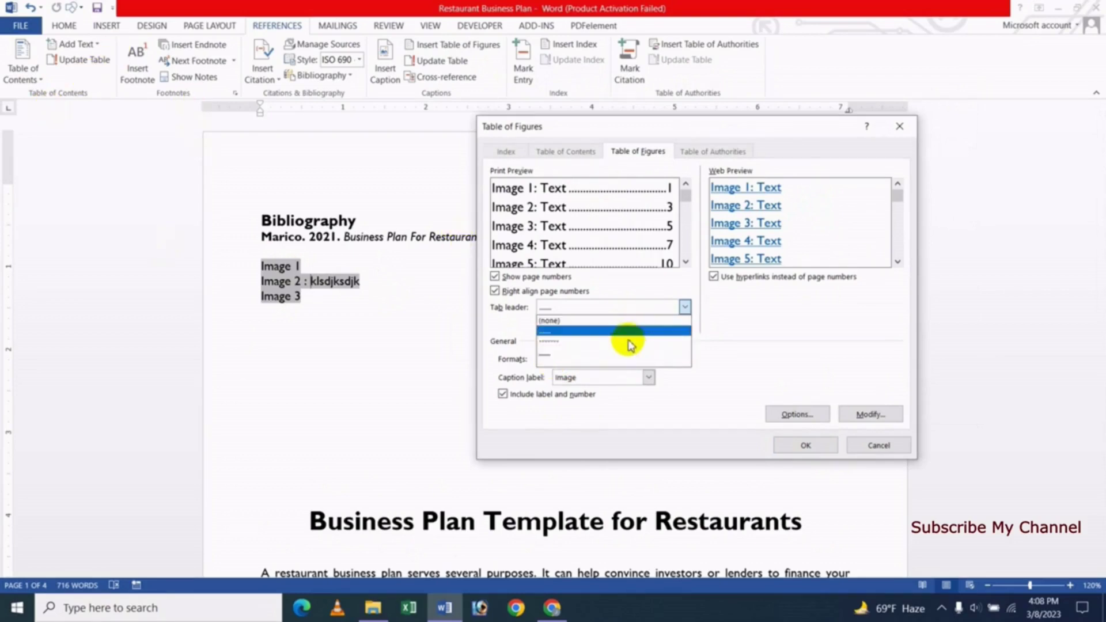
left_click(582, 341)
left_click(792, 444)
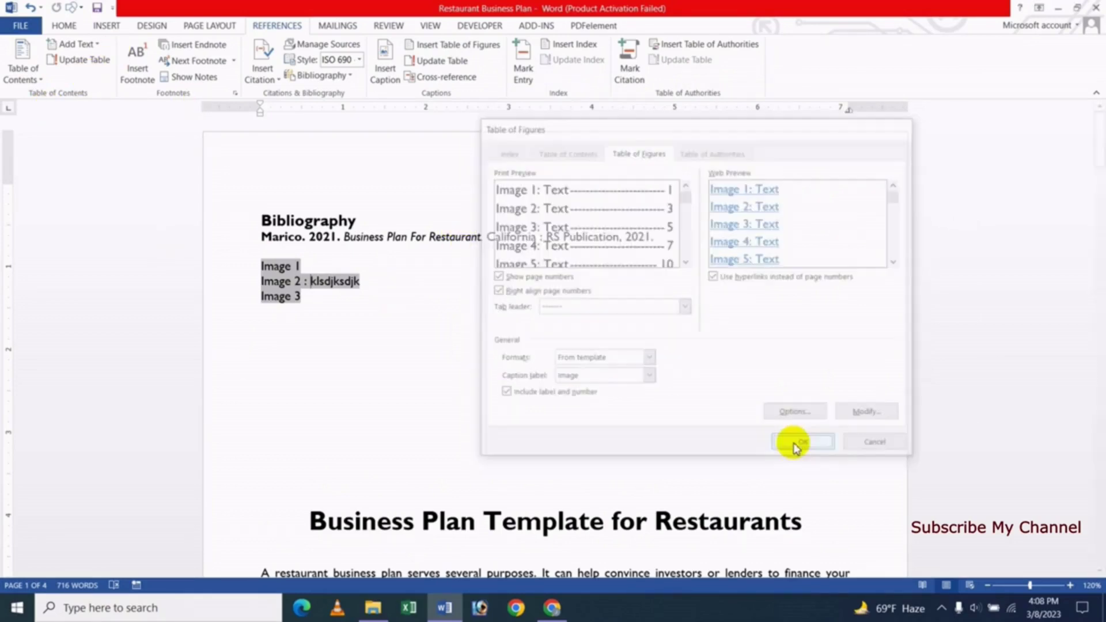
left_click(530, 342)
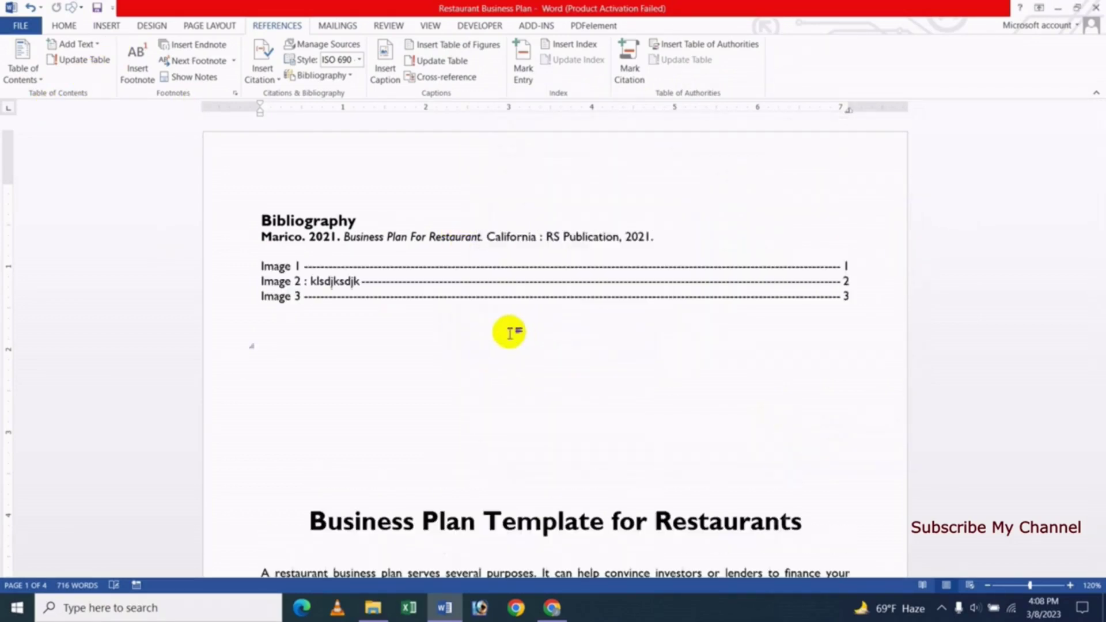
Modify the Table of Figures style to bold, orange, 20 pt Arial Black.
left_click(455, 44)
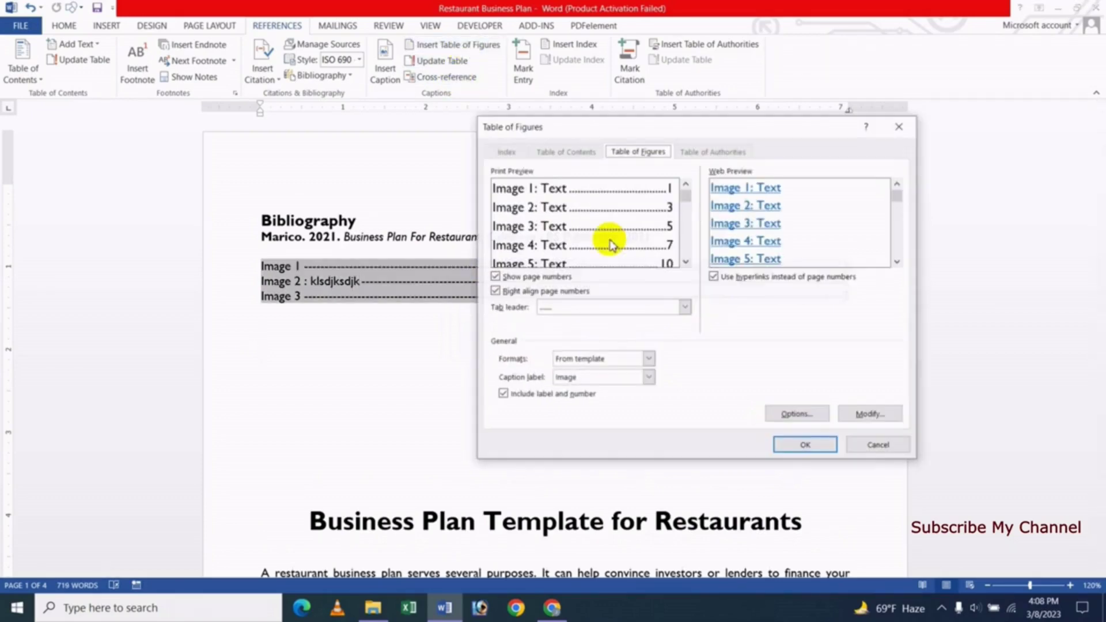
left_click(864, 415)
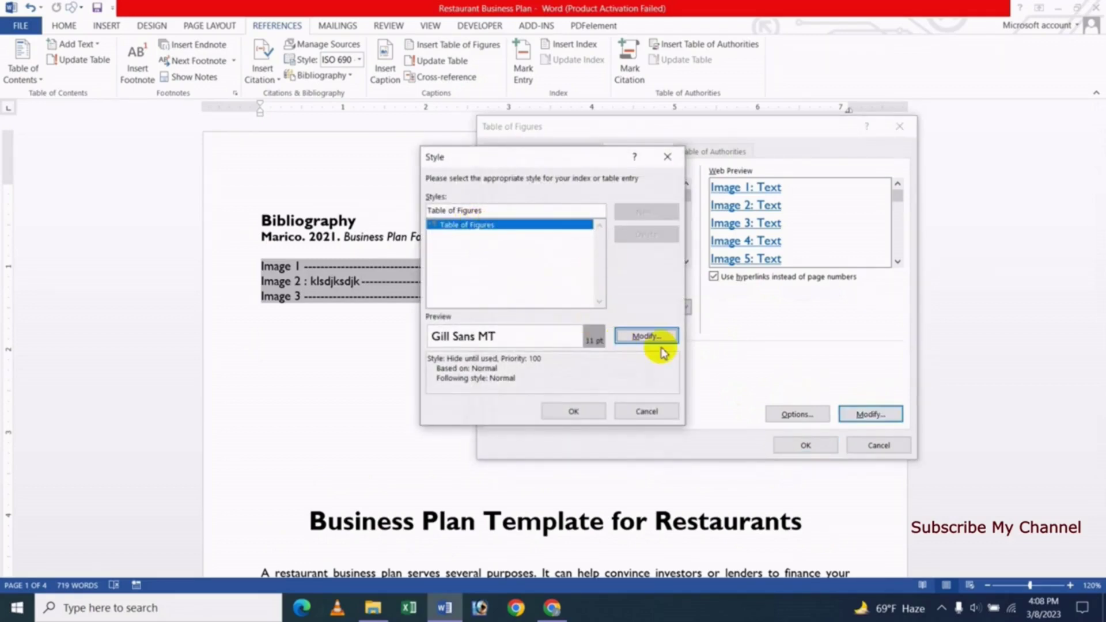
left_click(651, 337)
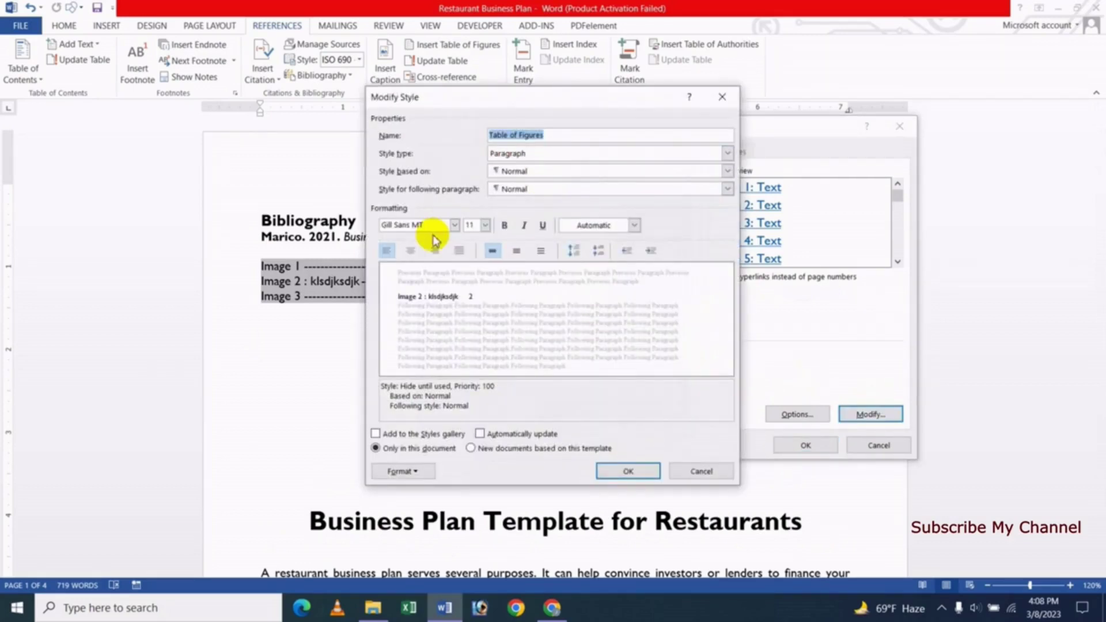
left_click(452, 225)
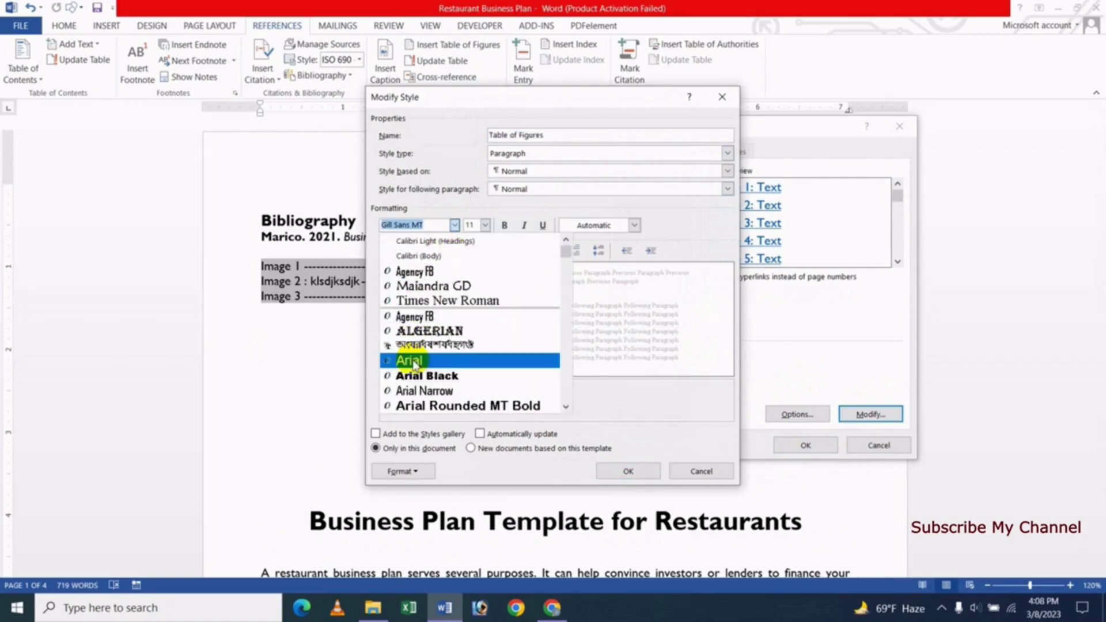
left_click(415, 377)
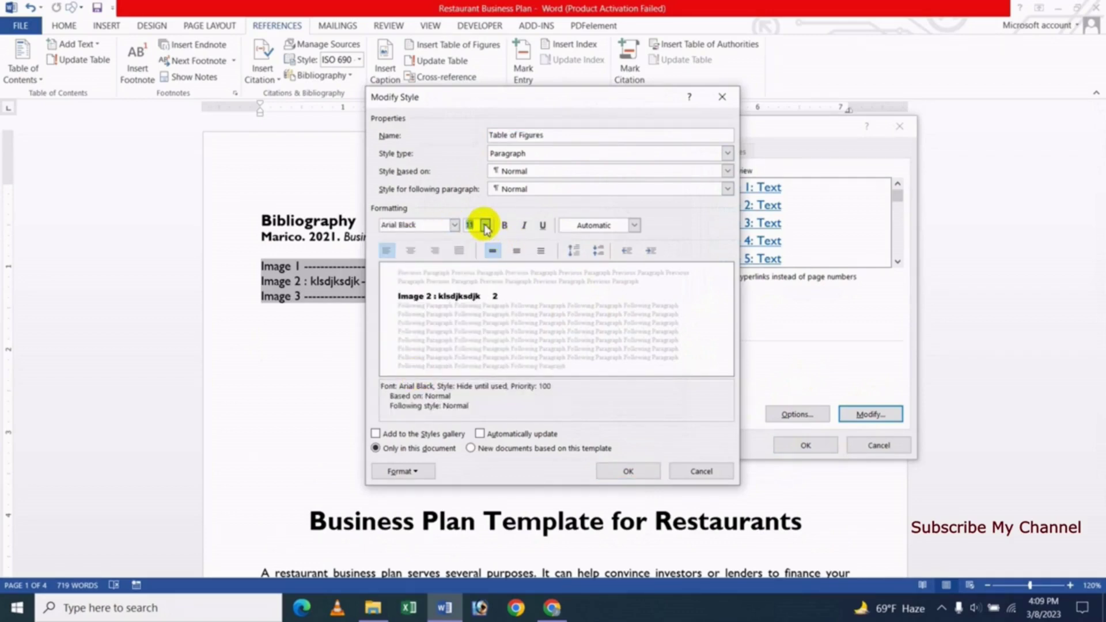
left_click(486, 227)
left_click(467, 311)
left_click(633, 226)
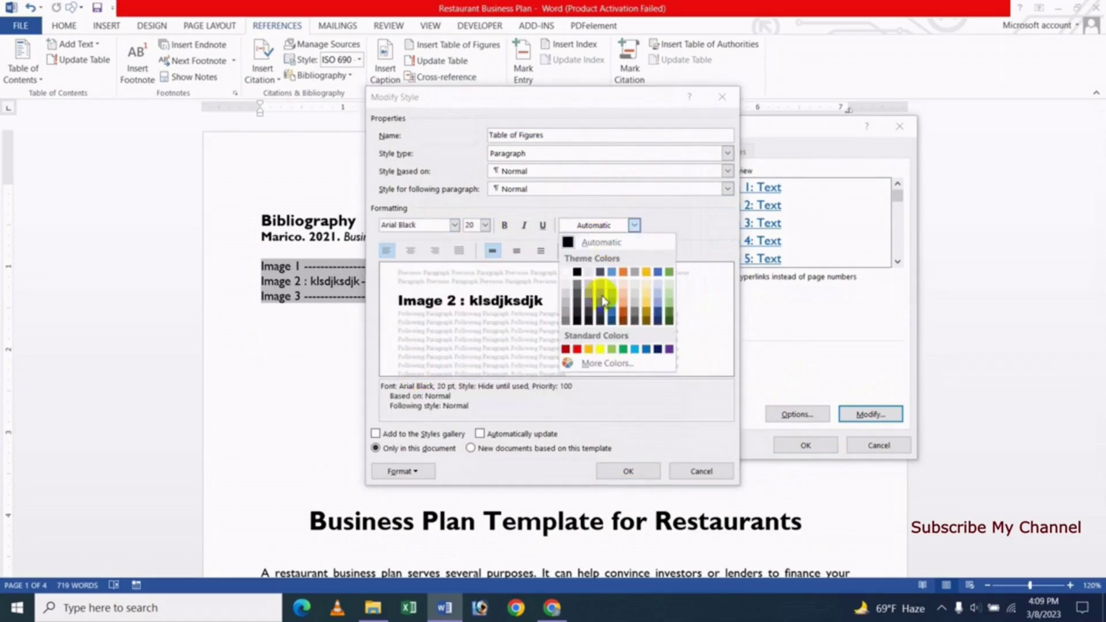
left_click(590, 351)
left_click(504, 225)
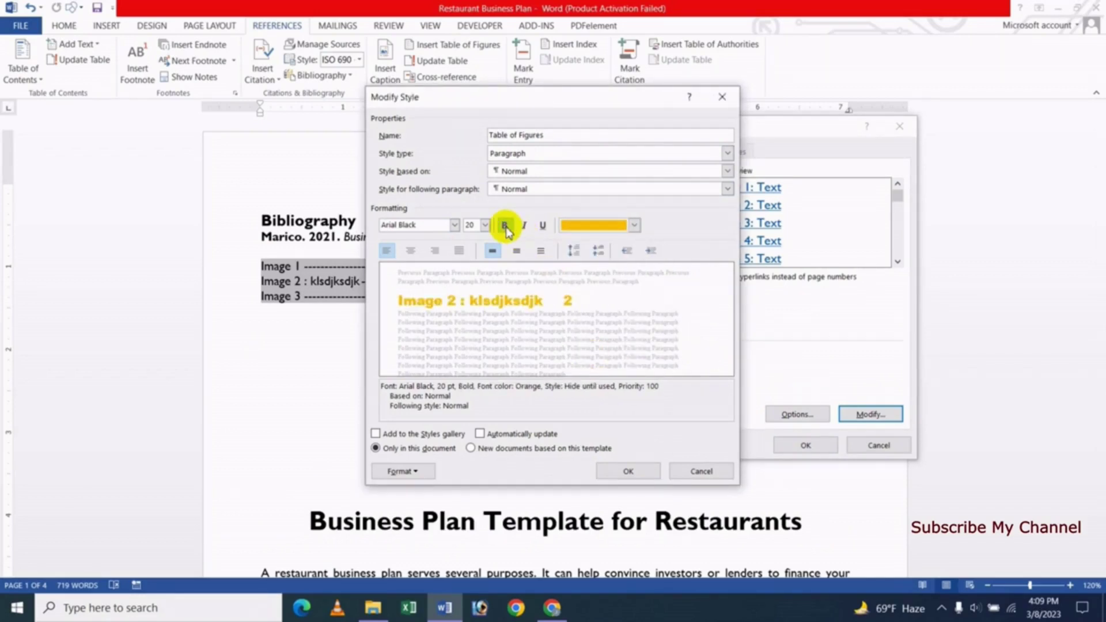
Regenerate the image list with the new style, replacing the existing table.
left_click(628, 471)
left_click(585, 413)
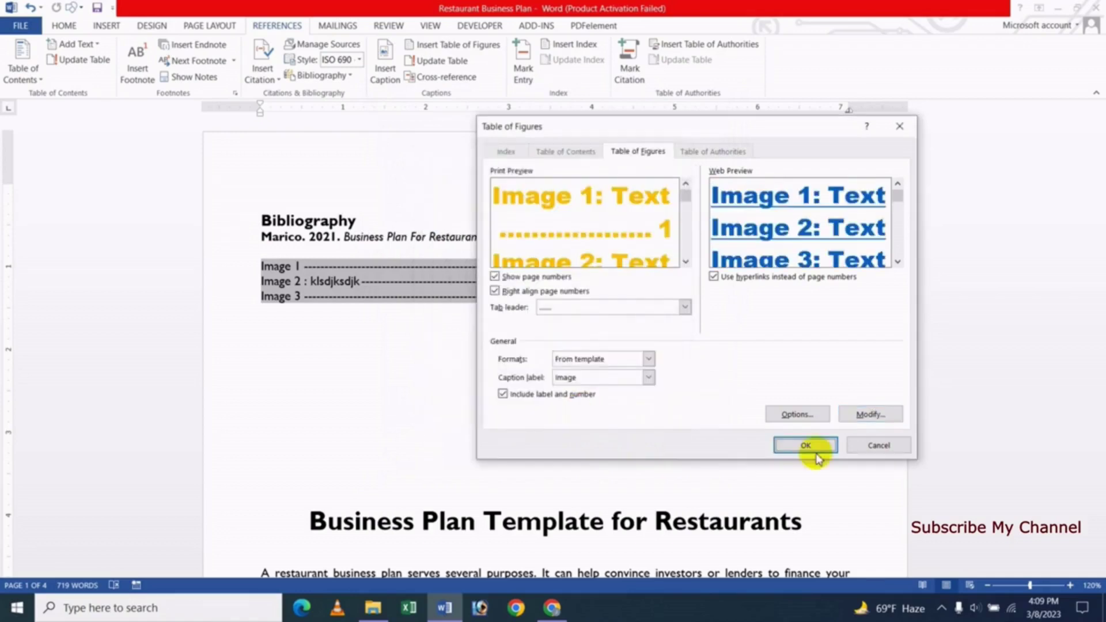
left_click(805, 446)
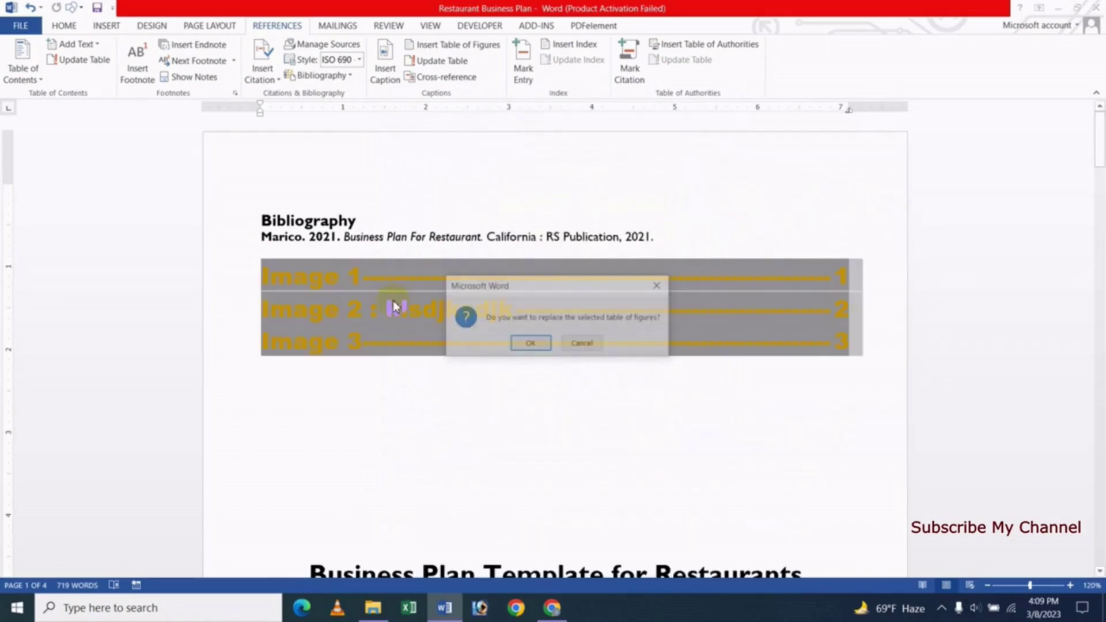
left_click(528, 346)
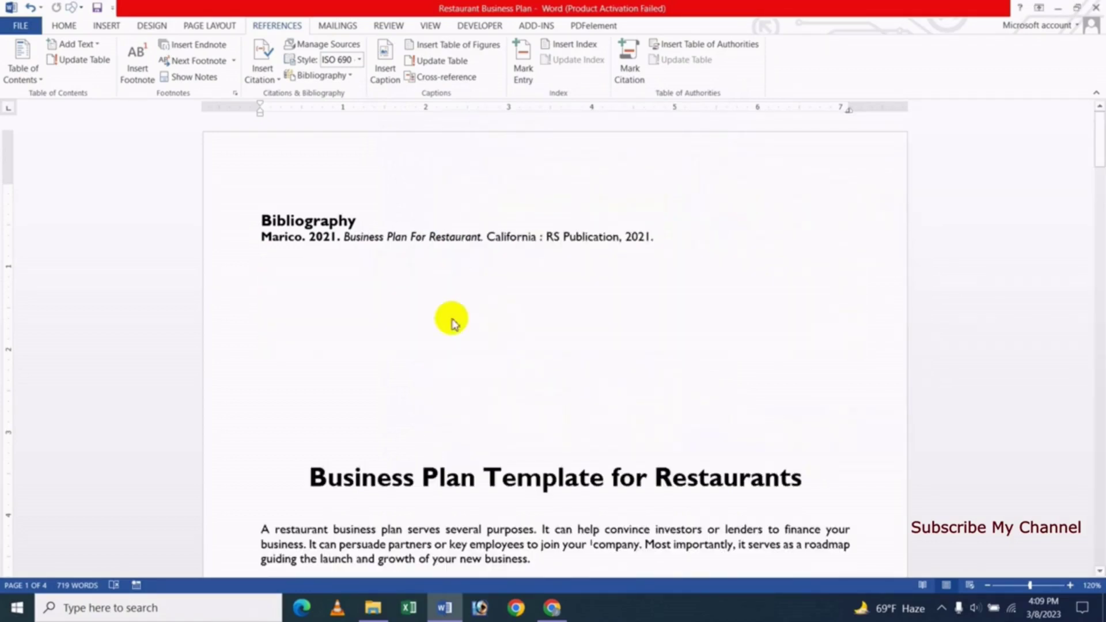
left_click(470, 315)
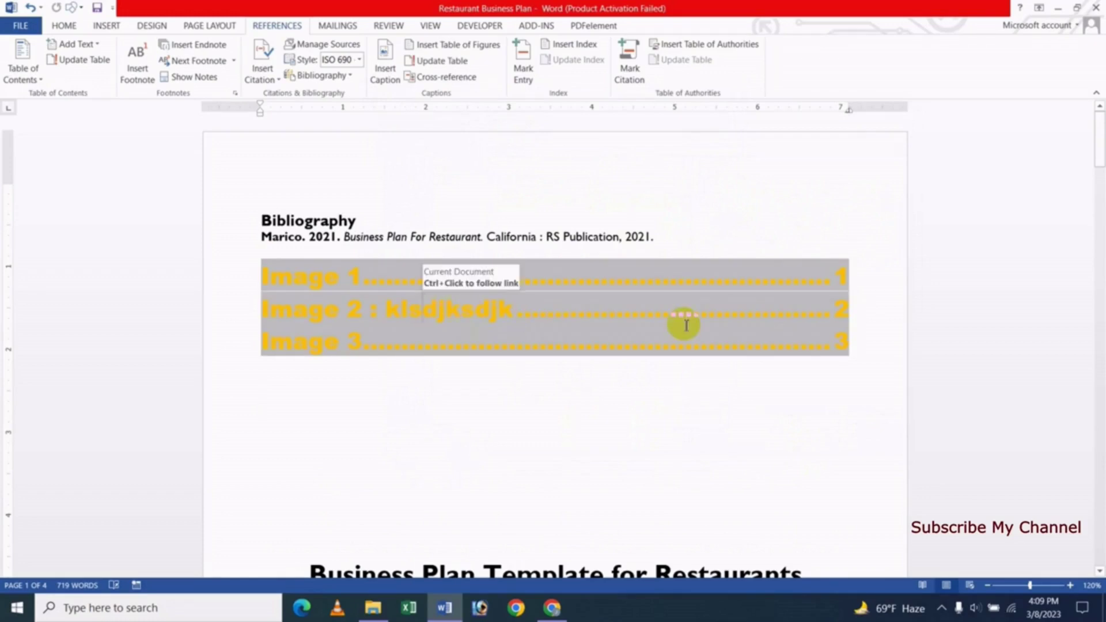
left_click(444, 432)
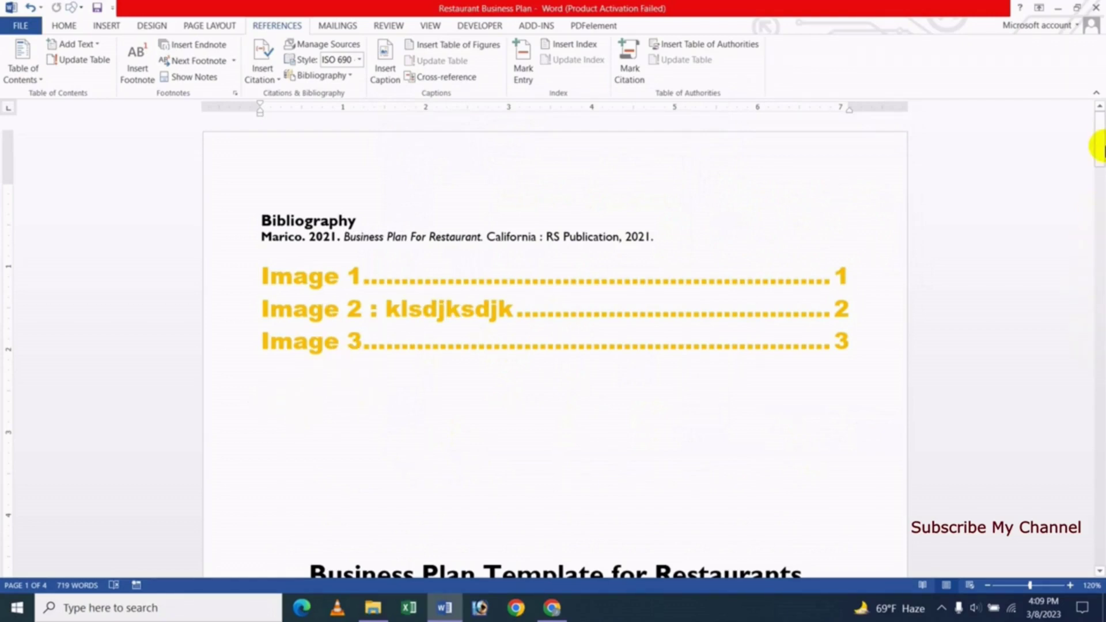
Add a centered 'Table 1' caption with a short description above the Company Description Worksheet table.
left_click_drag(1099, 141, 1100, 319)
scroll(518, 305, "down", 1)
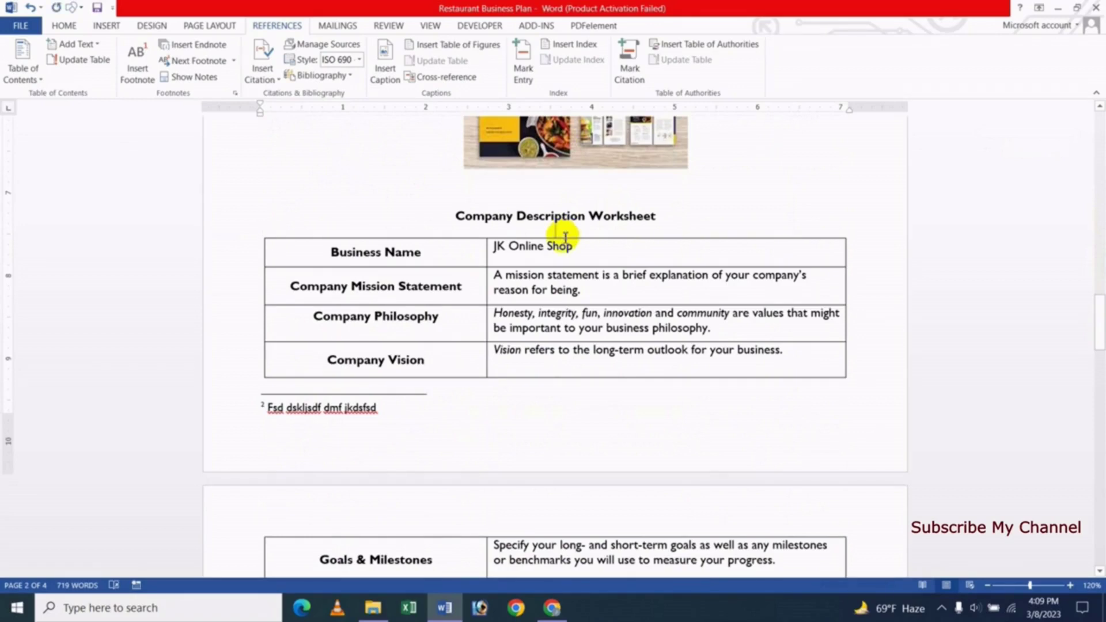
left_click(385, 62)
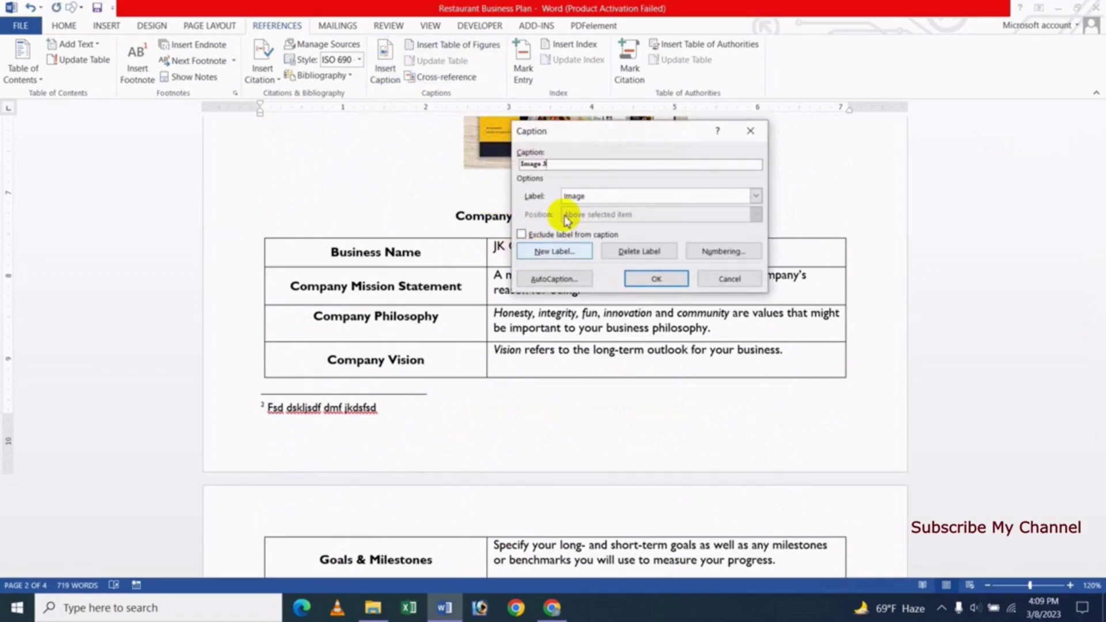
left_click(755, 196)
left_click(593, 240)
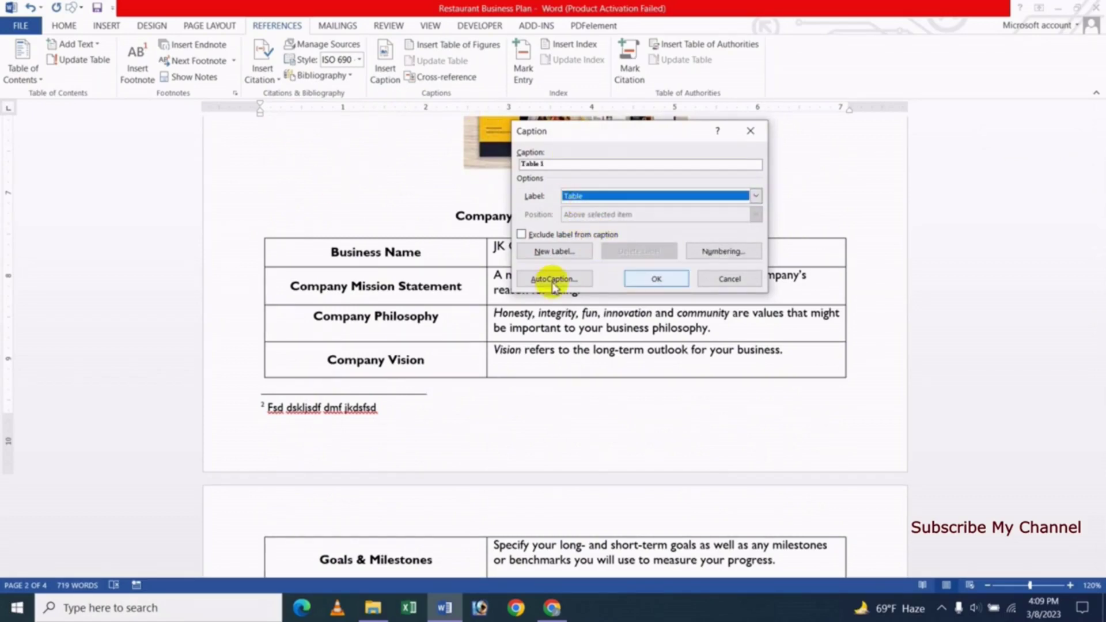
left_click(657, 280)
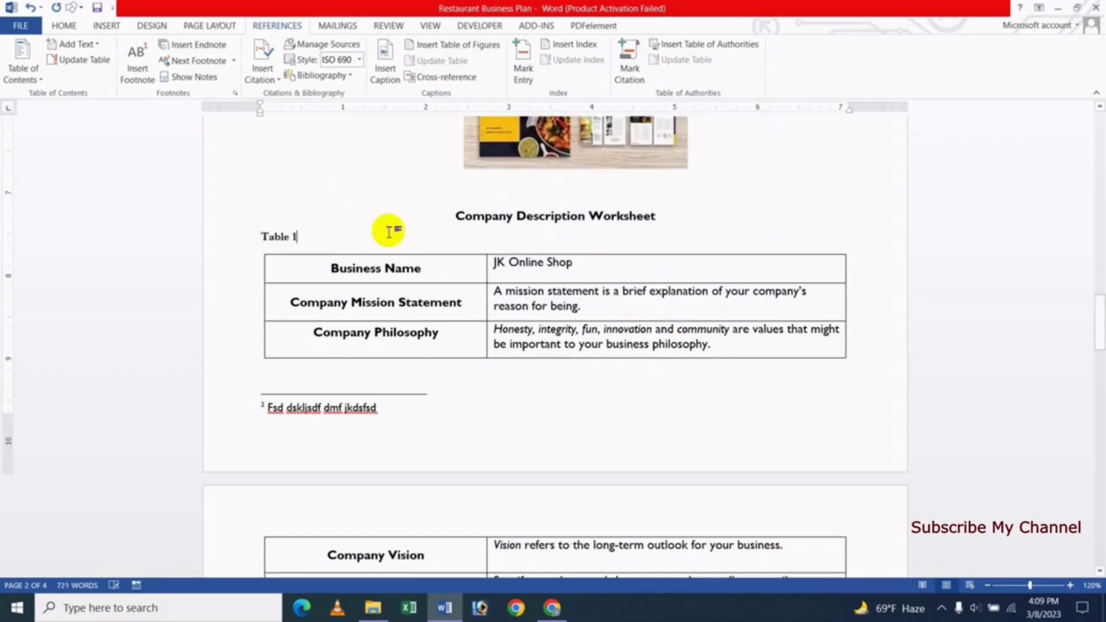
key("ctrl+e")
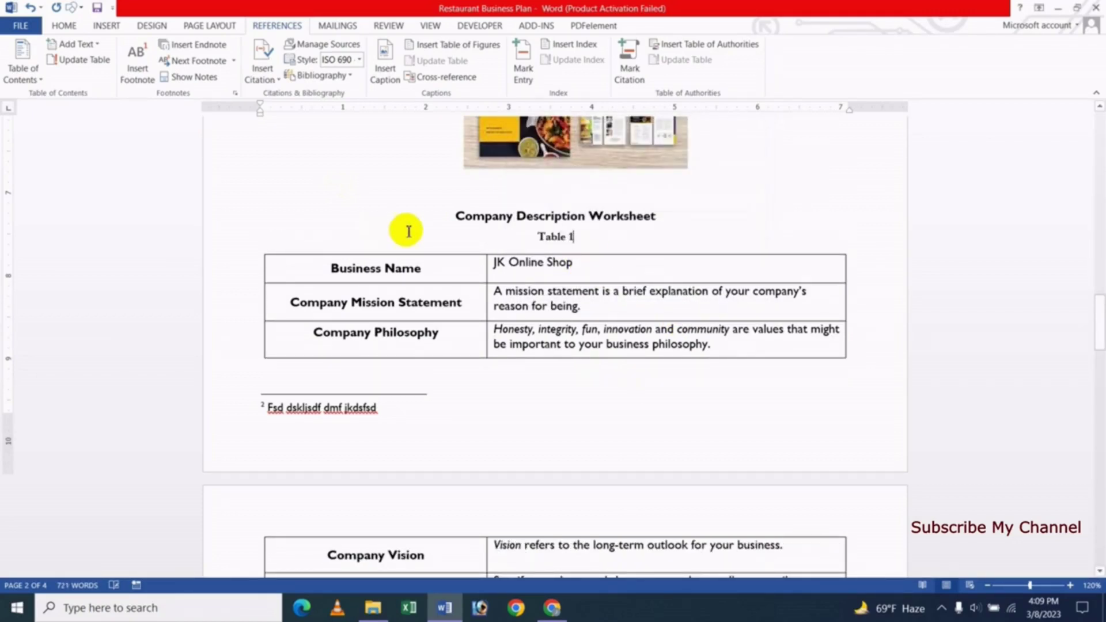
type(" : lksd")
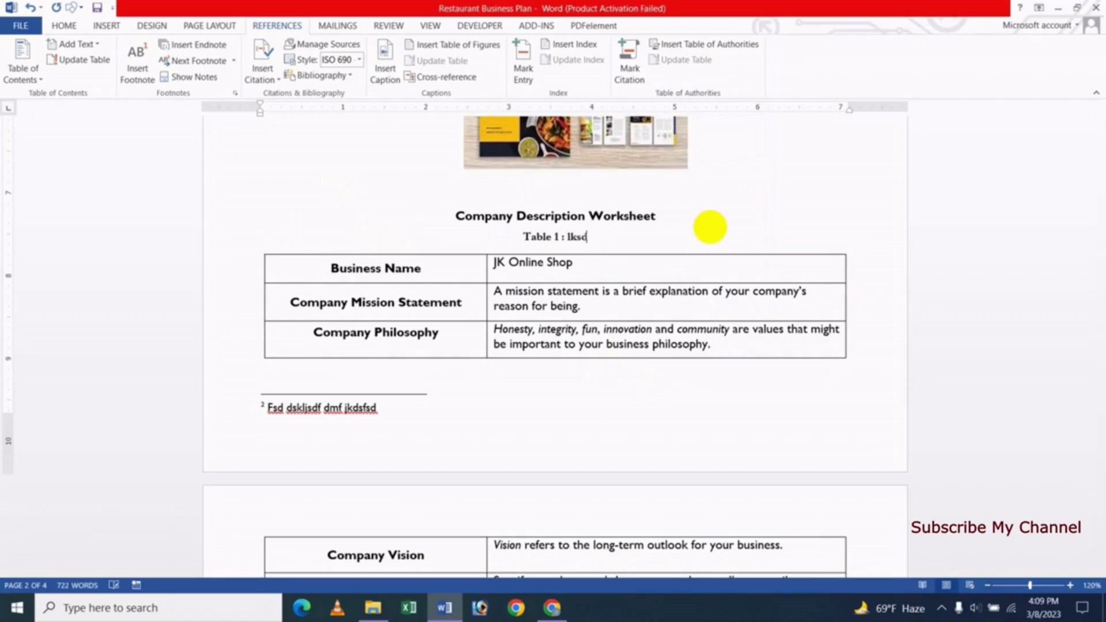
type("kfjksldf")
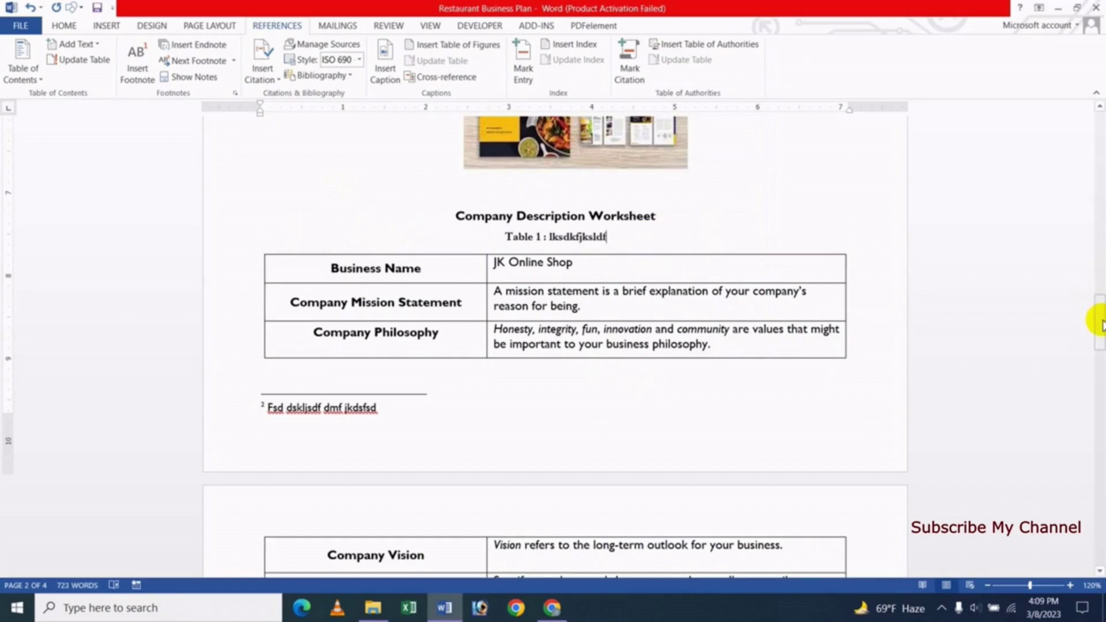
left_click_drag(1100, 323, 1100, 471)
scroll(470, 360, "up", 1)
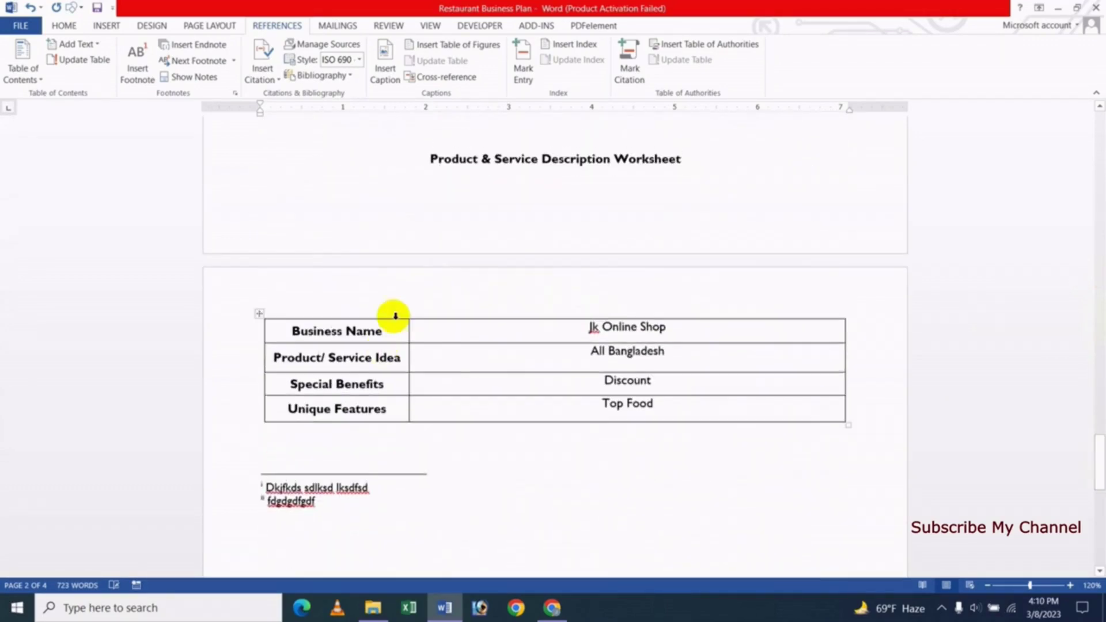
Insert a 'Table 2' caption under the Product & Service worksheet heading, then return to the bibliography.
left_click(399, 309)
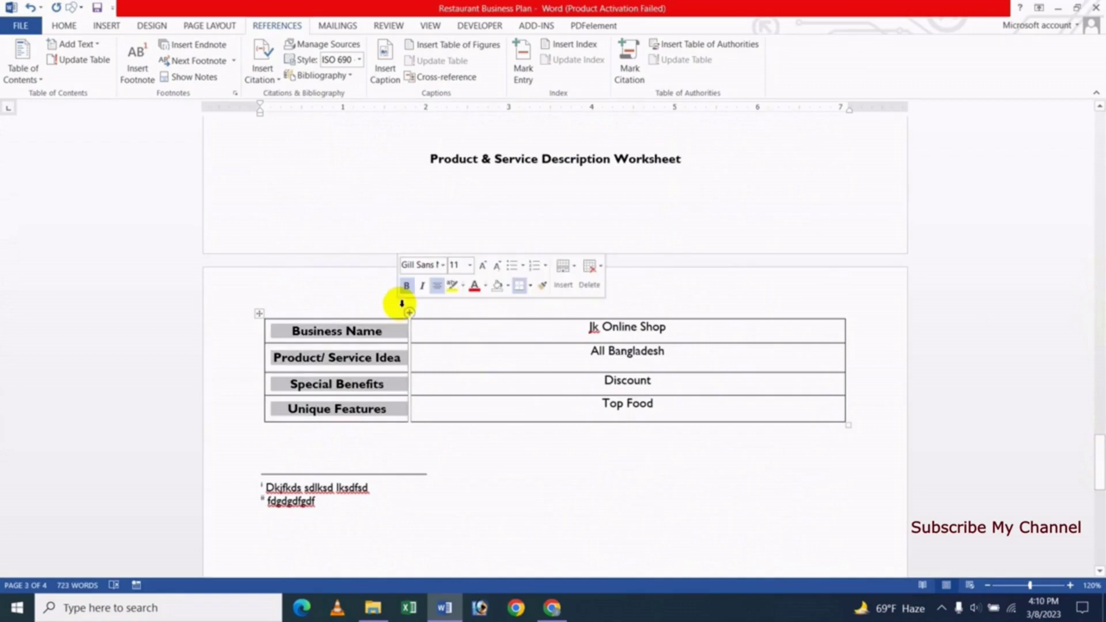
left_click(562, 179)
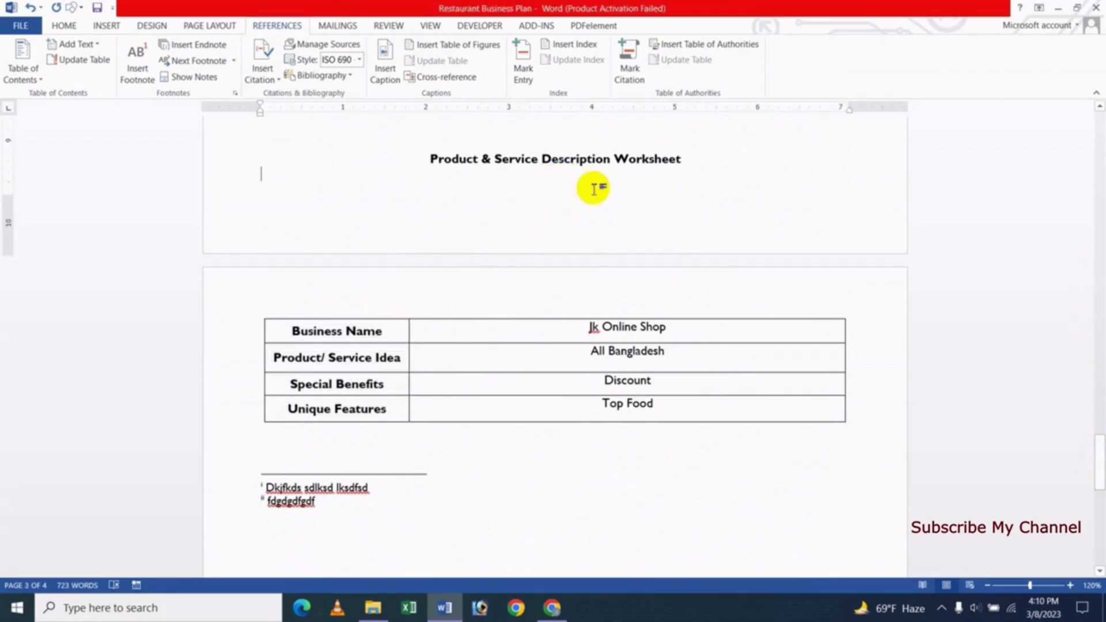
left_click(384, 61)
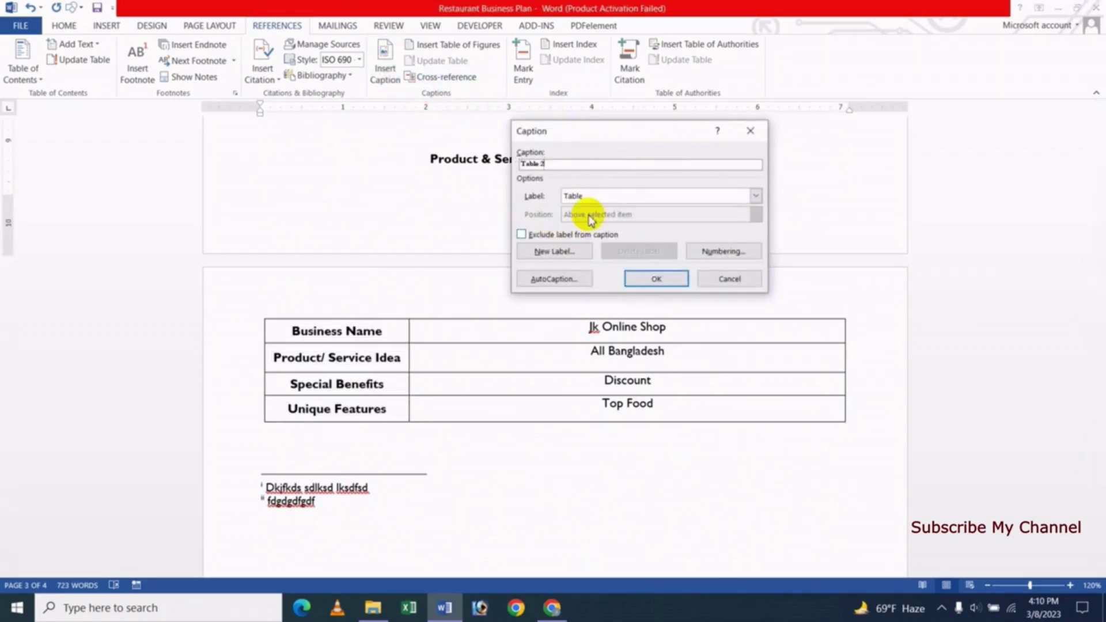
left_click(653, 278)
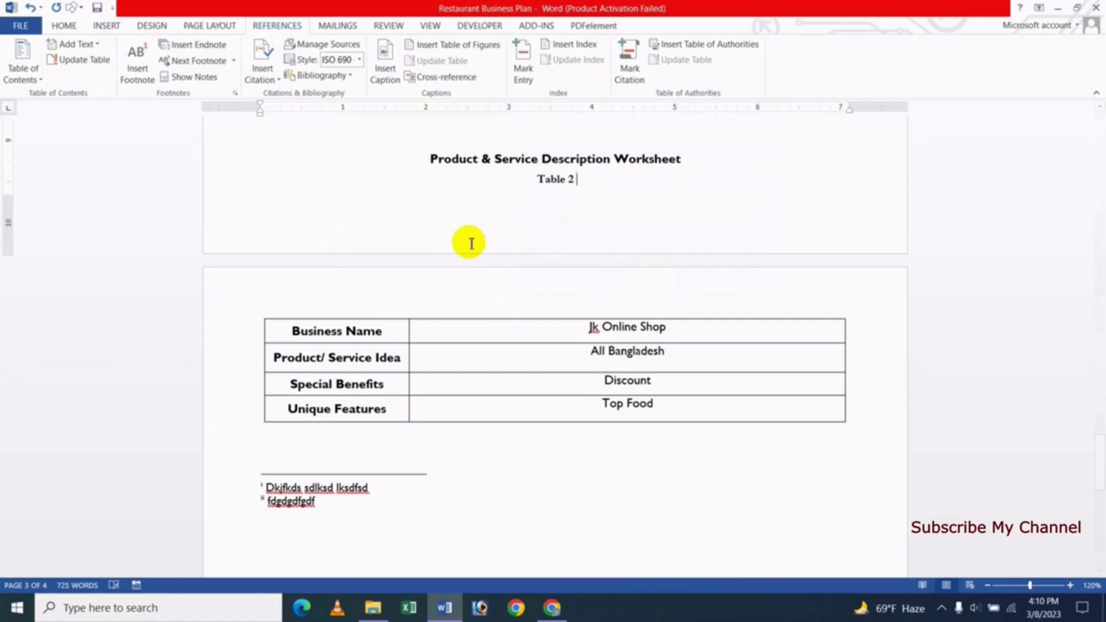
type(": klsjkfjds")
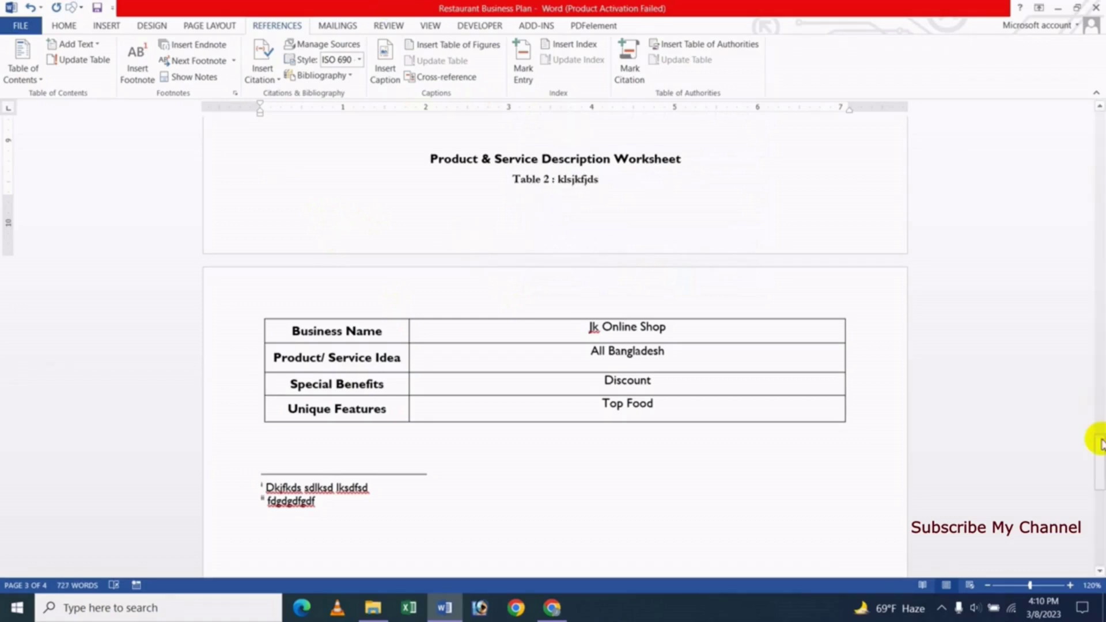
left_click_drag(1100, 455, 1094, 115)
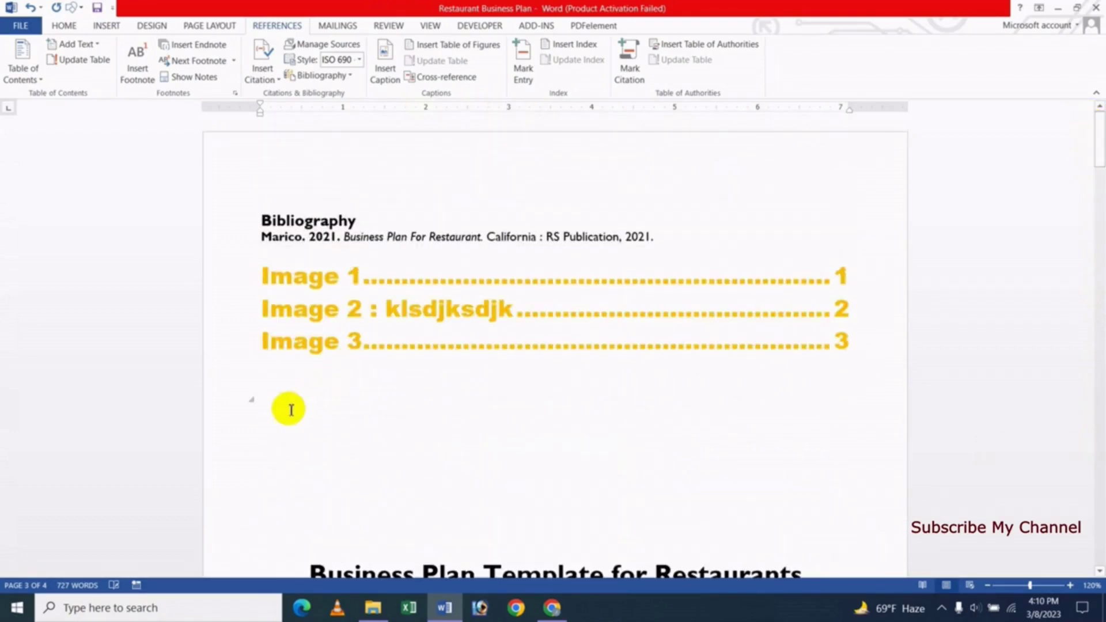
Insert a list of Table captions below the image list and test the Table 2 entry's link.
left_click(295, 406)
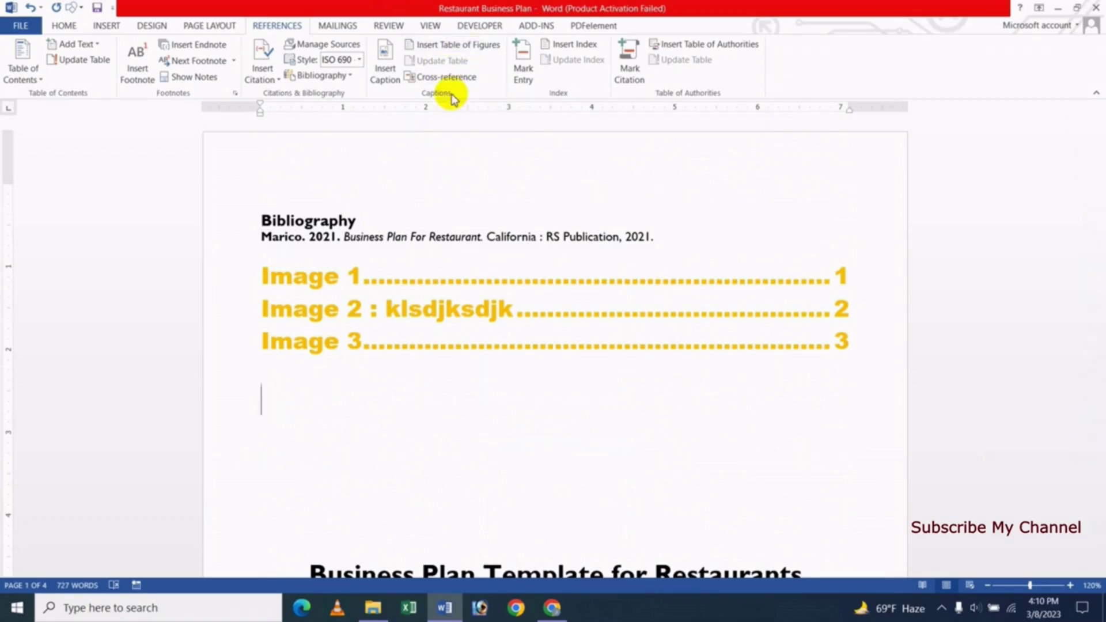
left_click(466, 50)
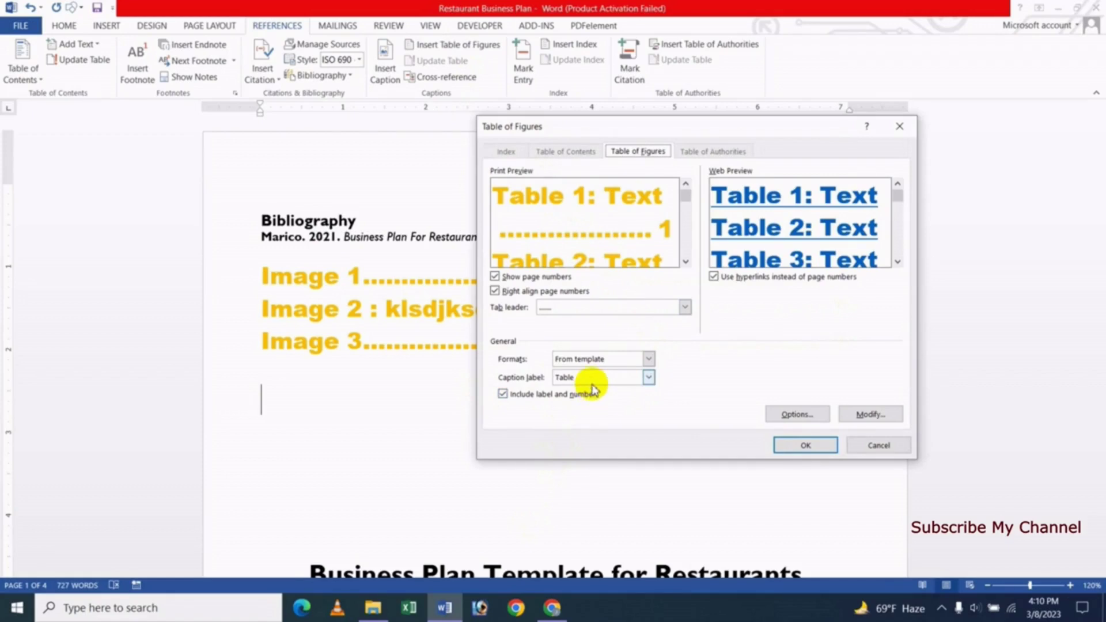
left_click(786, 444)
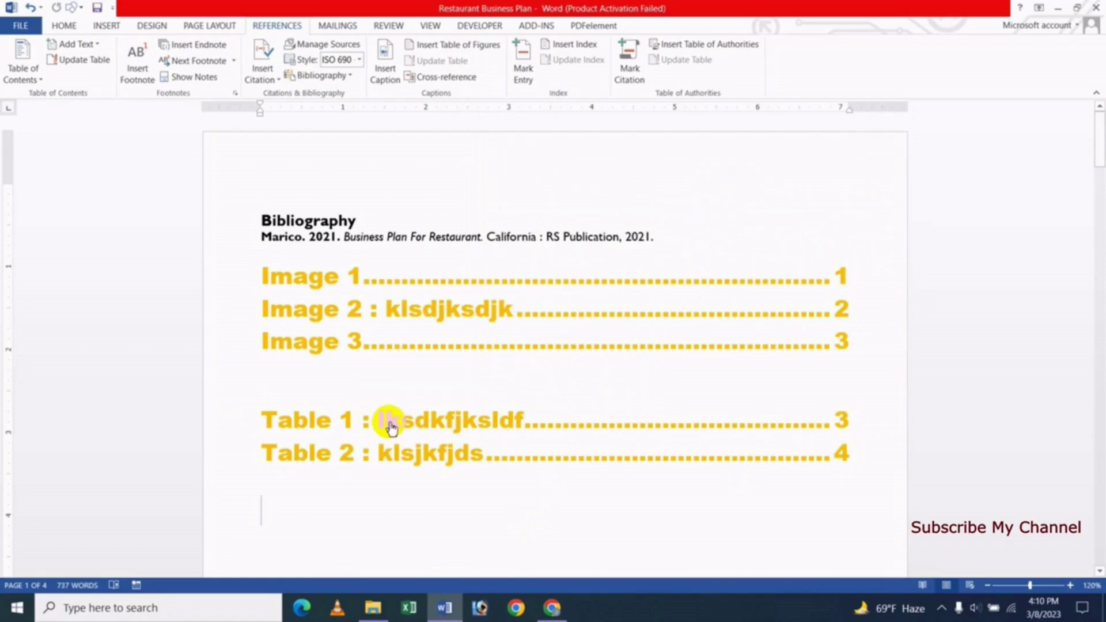
left_click(422, 461, "ctrl")
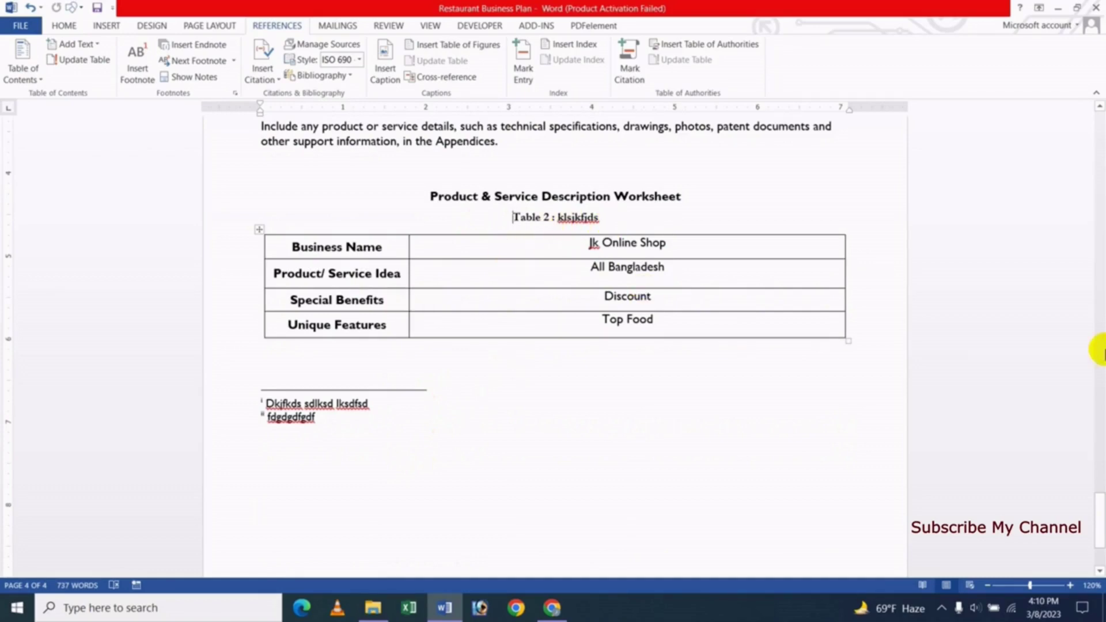
mouse_move(1100, 521)
left_mouse_down()
mouse_move(1088, 203)
mouse_move(1100, 135)
left_mouse_up()
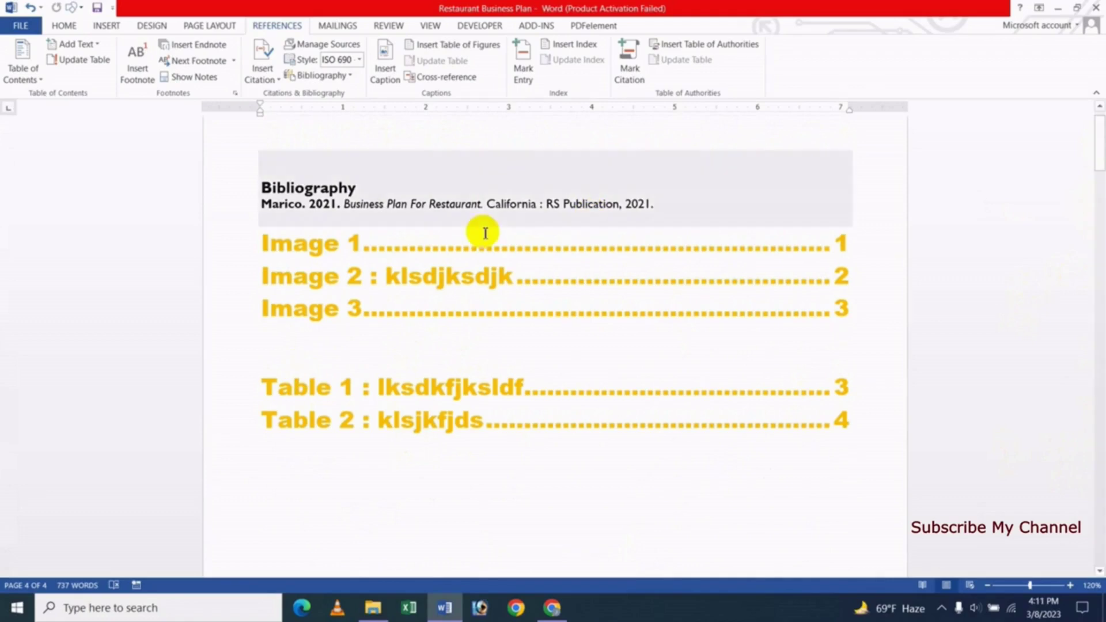
Inspect the table list's Table of Figures settings and entry style, closing them unchanged.
left_click(447, 417)
left_click(465, 50)
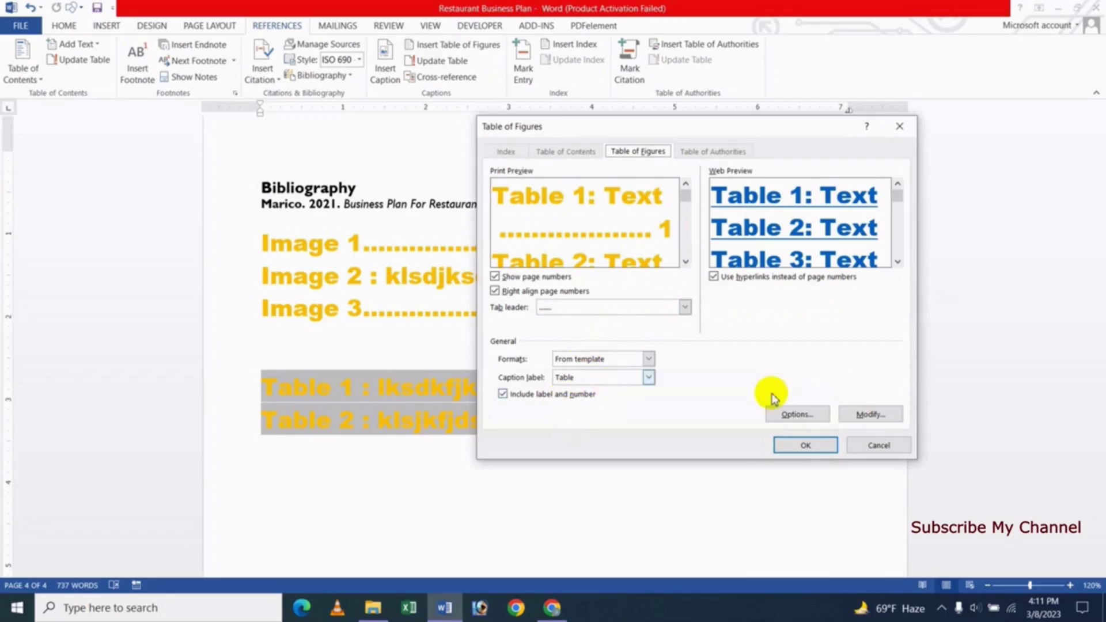
left_click(869, 415)
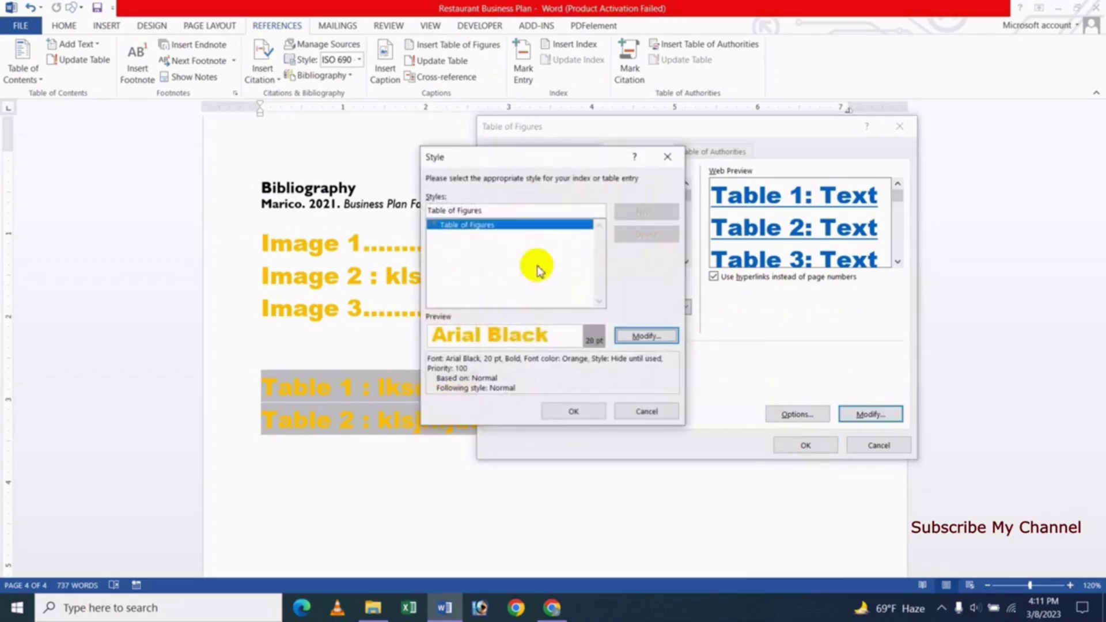
left_click(650, 337)
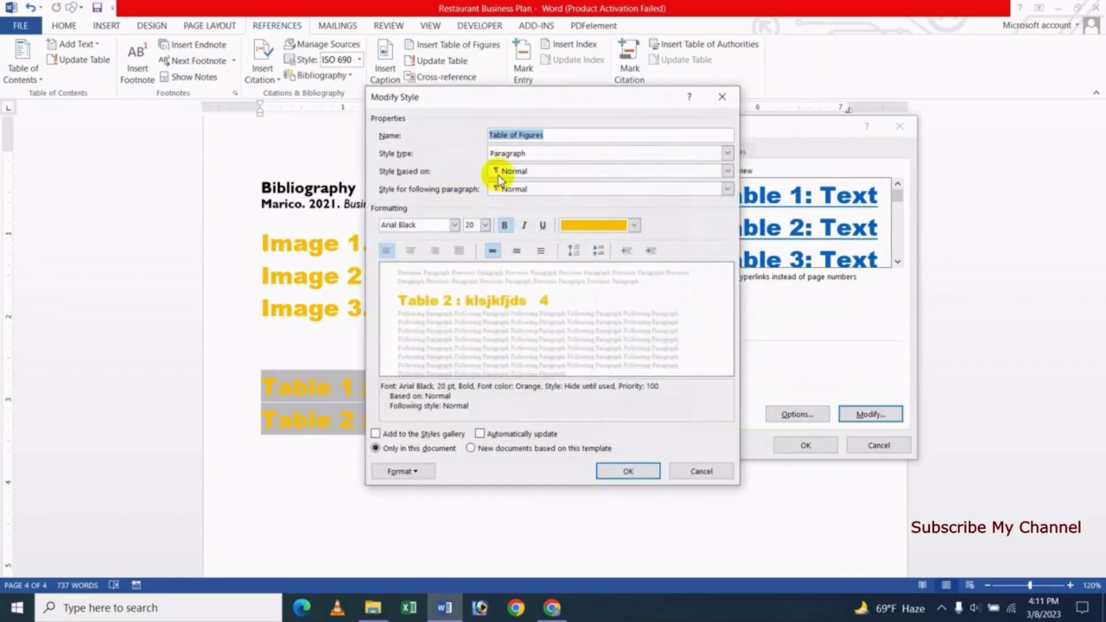
left_click(706, 473)
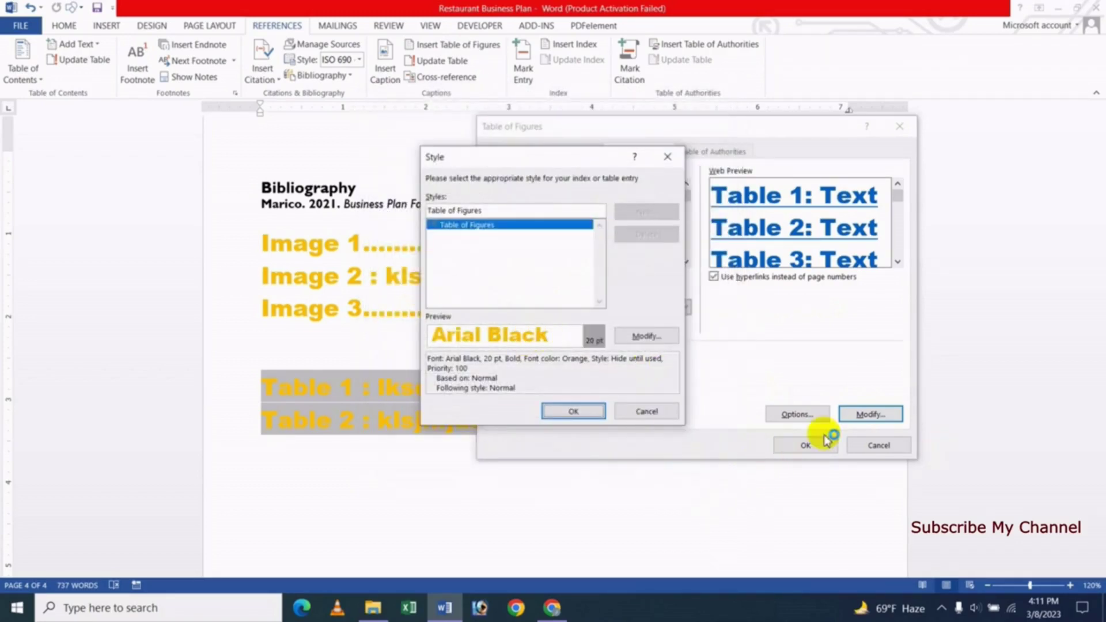
left_click(658, 419)
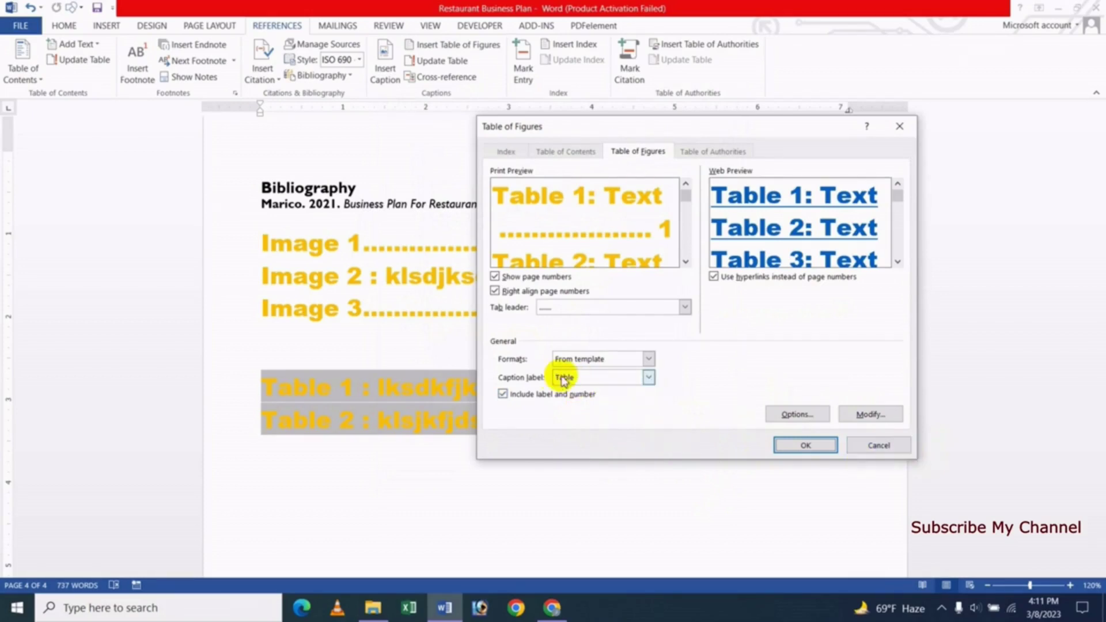
left_click(901, 452)
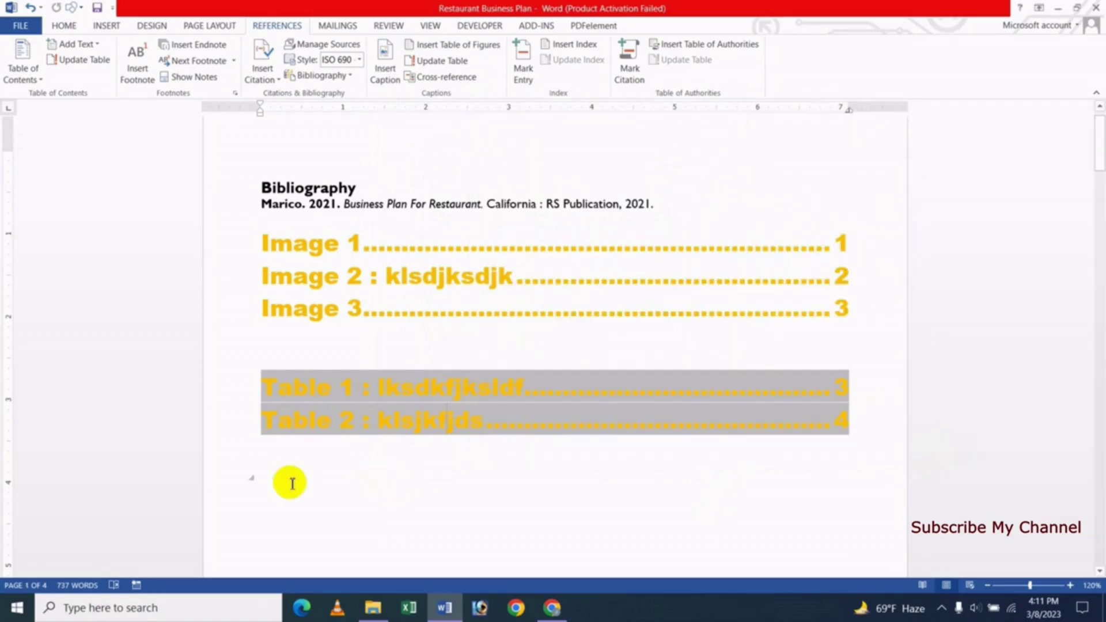
left_click(291, 481)
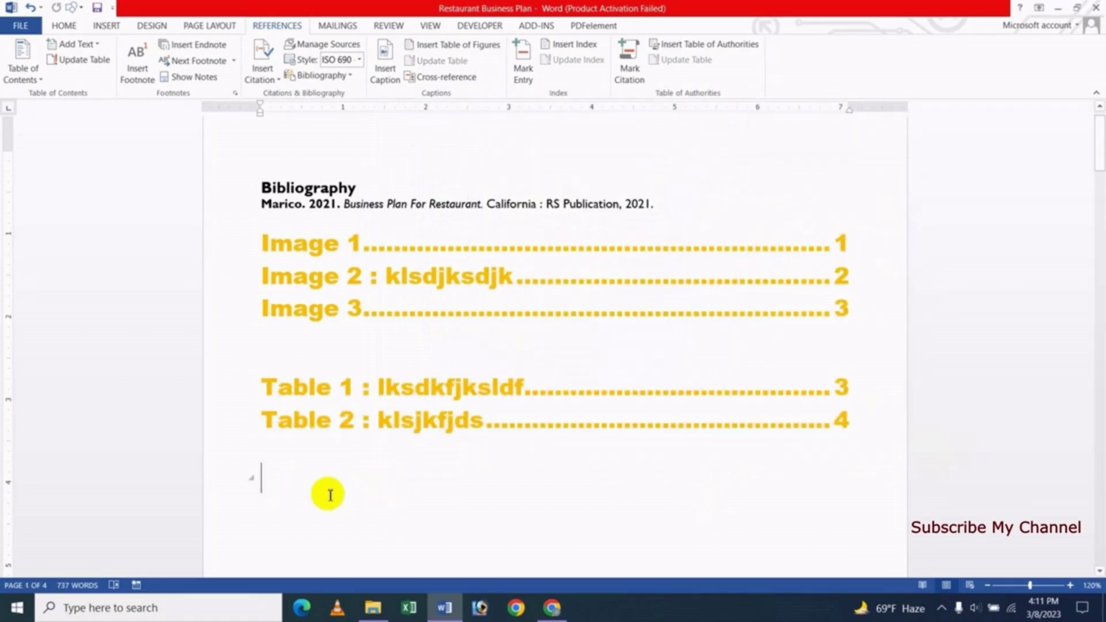
Rebuild the table of figures from Image captions, replacing the existing list.
left_click(455, 45)
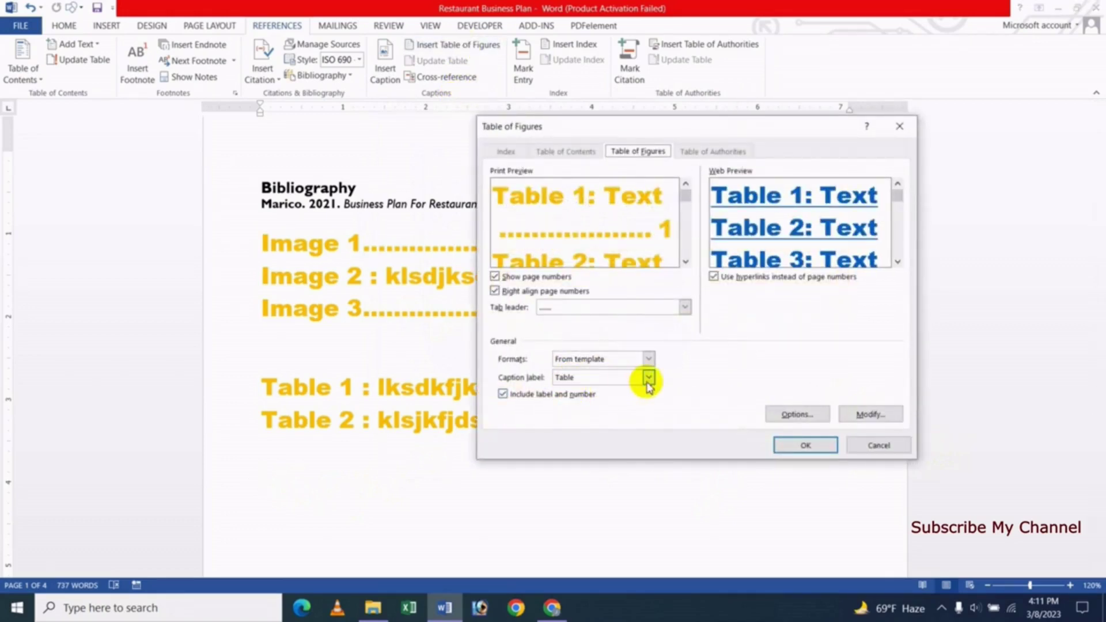
left_click(648, 382)
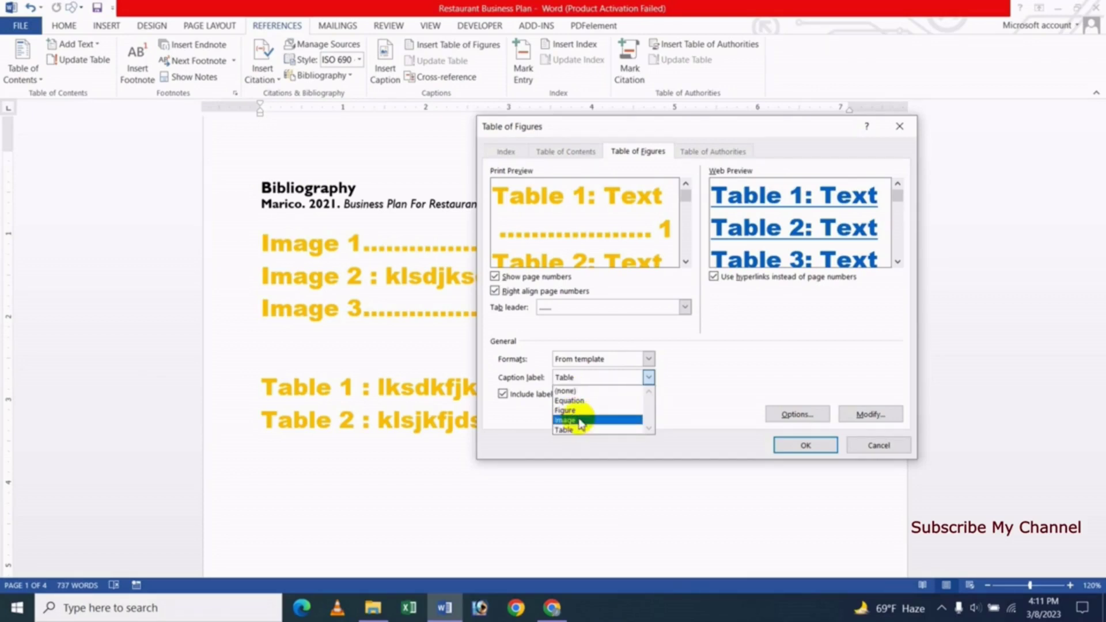
left_click(576, 420)
left_click(806, 446)
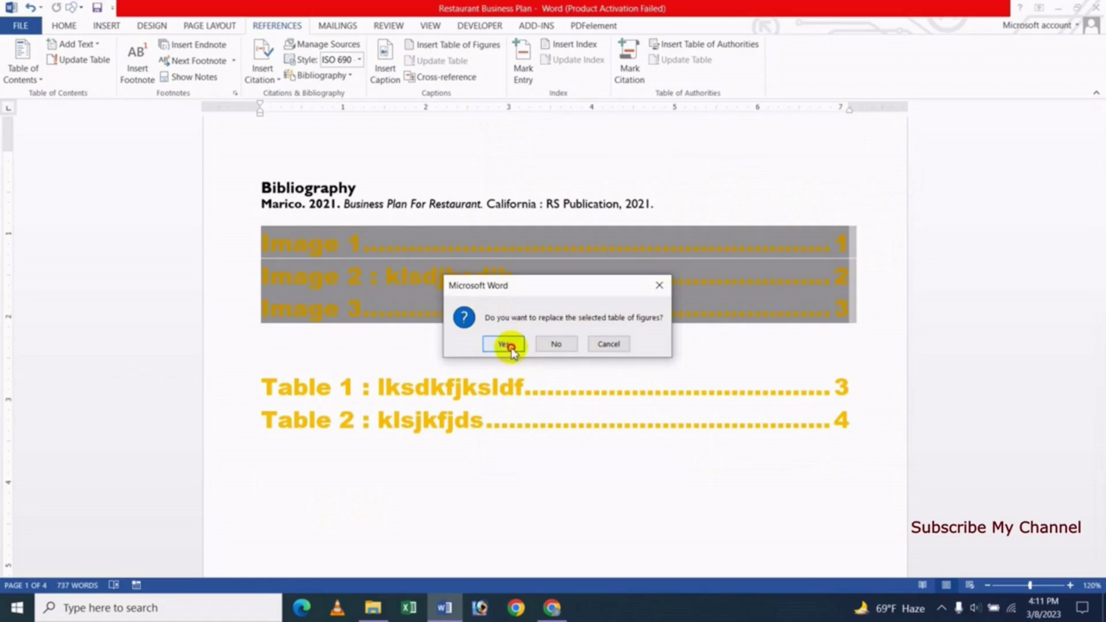
left_click(511, 348)
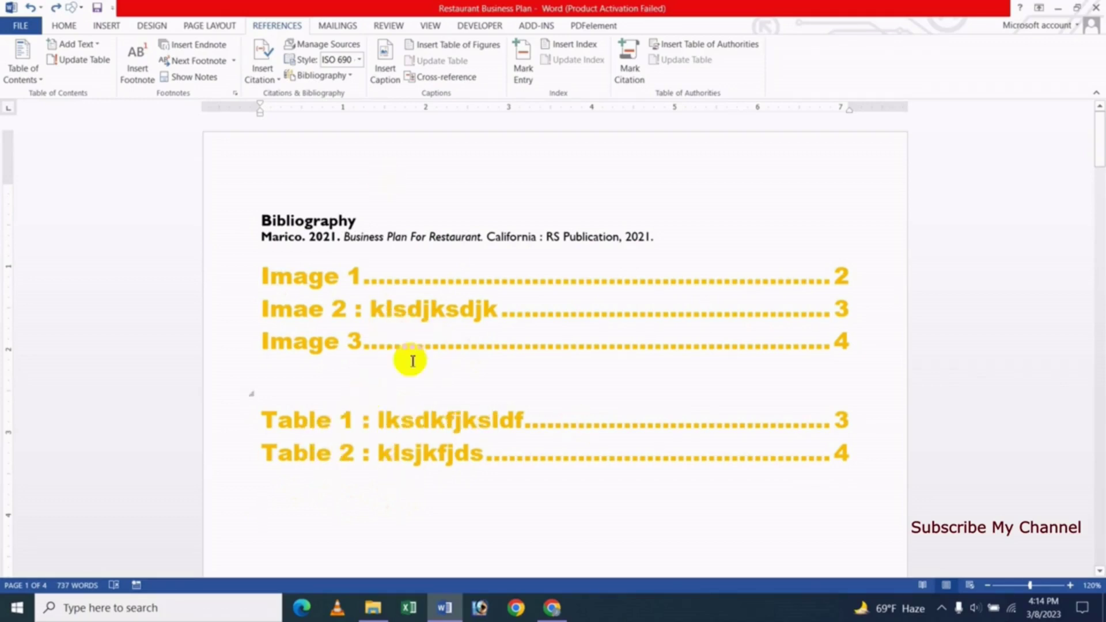
left_click(390, 310)
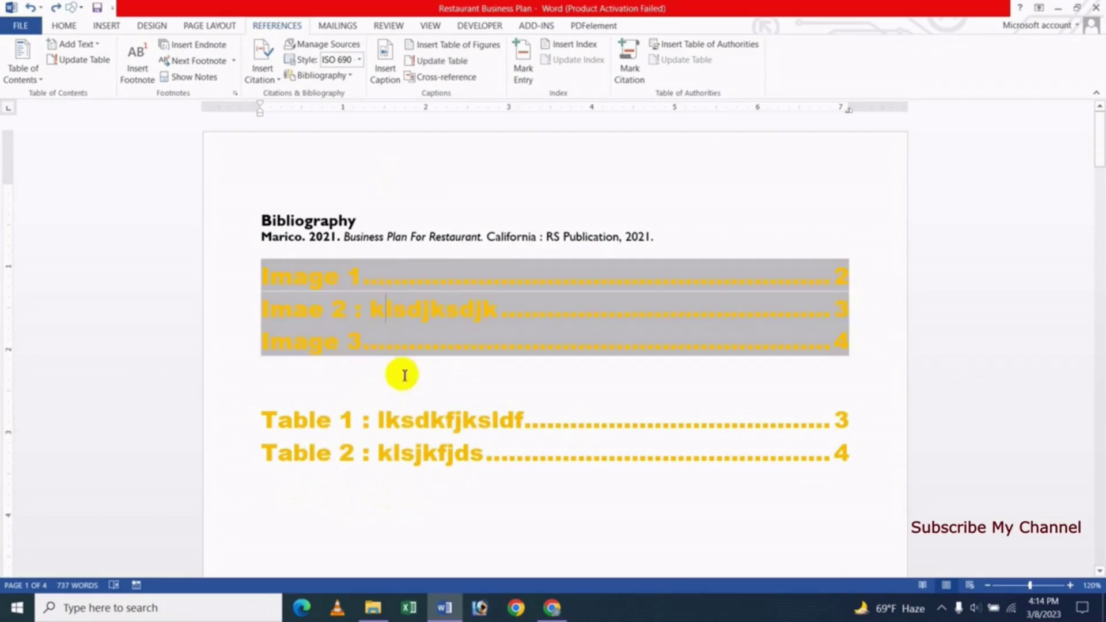
left_click(458, 45)
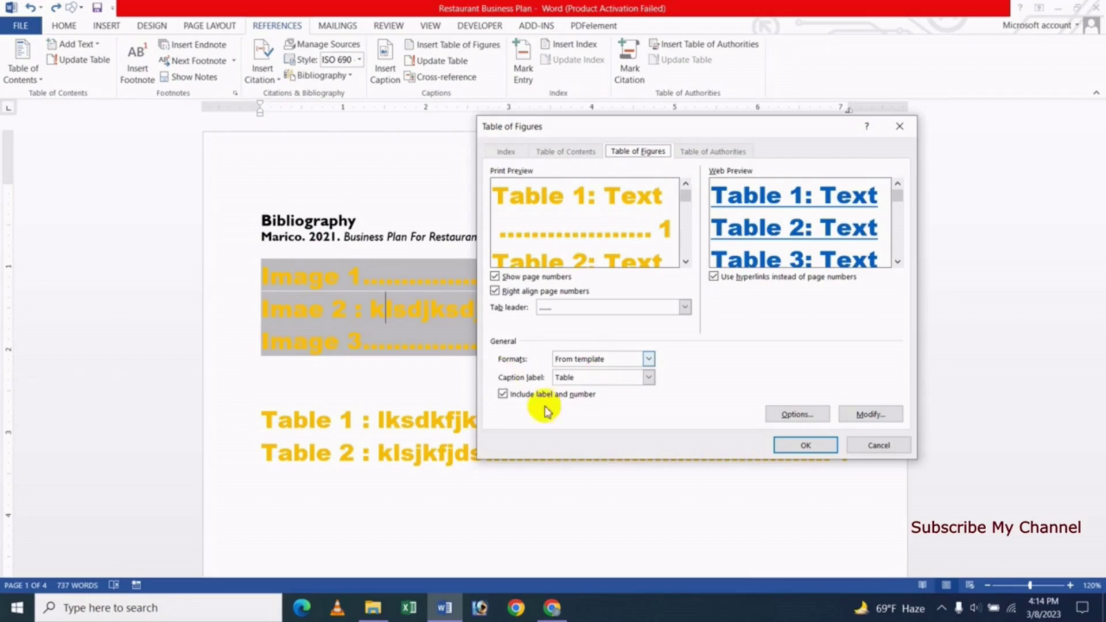
left_click(598, 381)
left_click(584, 420)
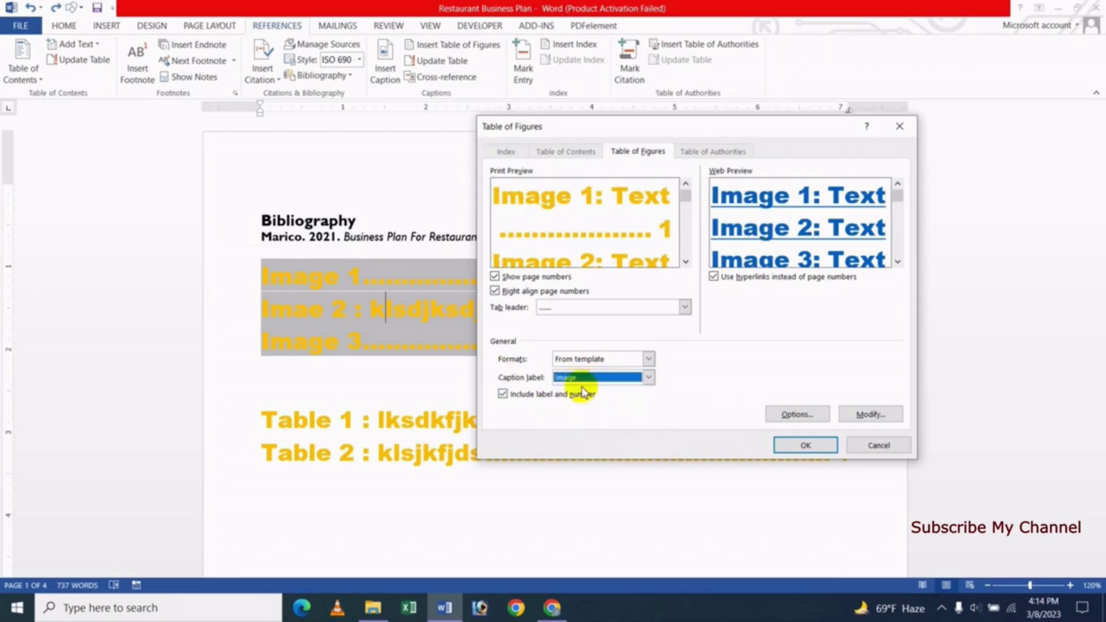
left_click(603, 360)
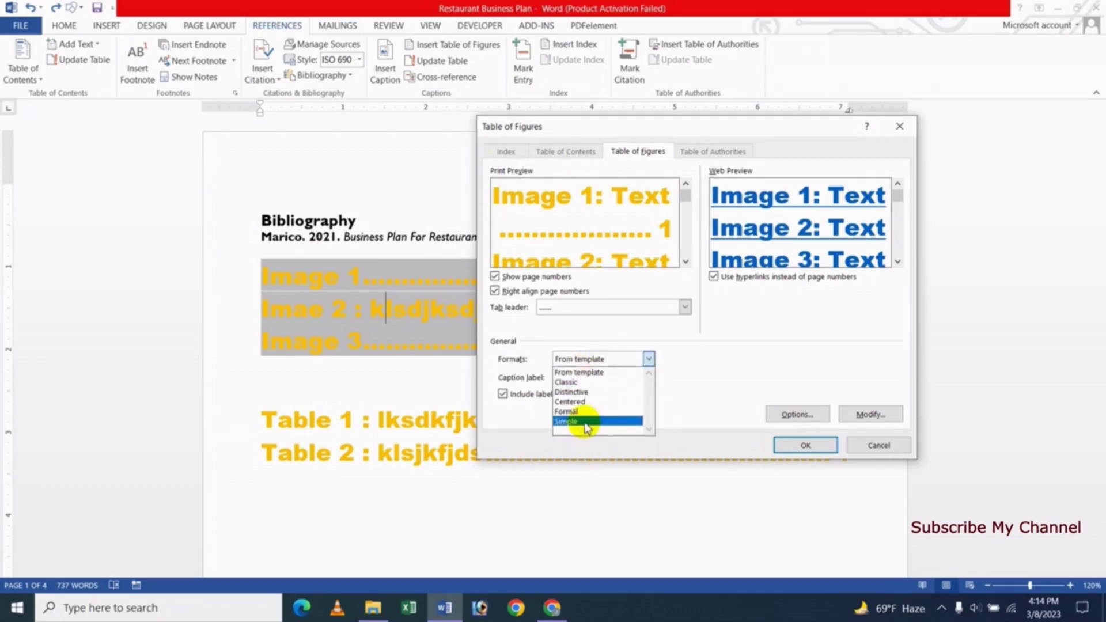
left_click(570, 381)
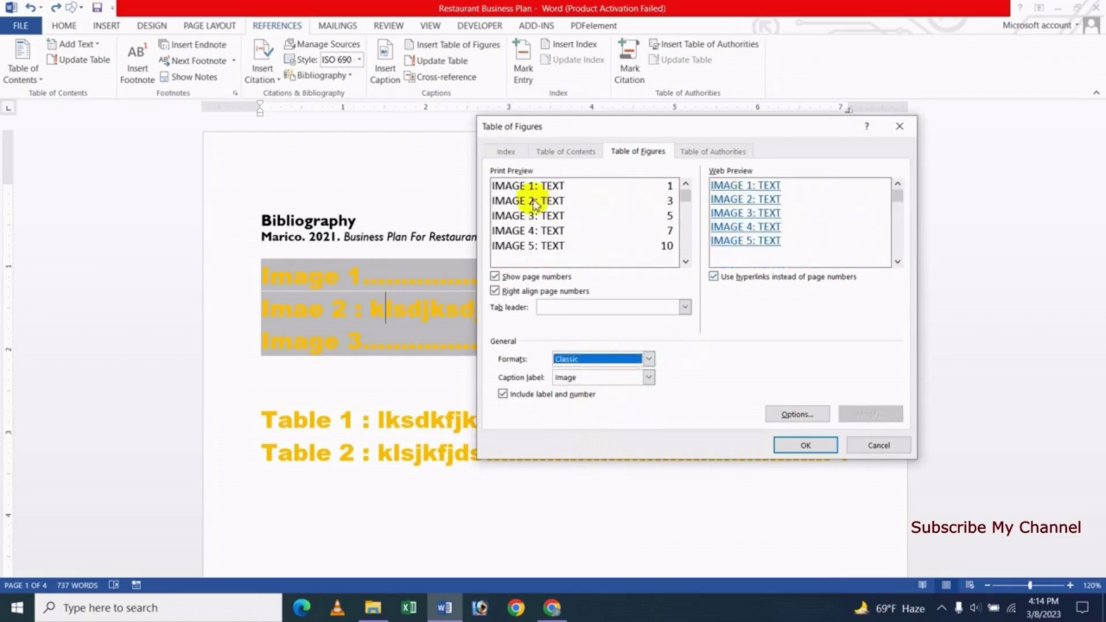
left_click(780, 452)
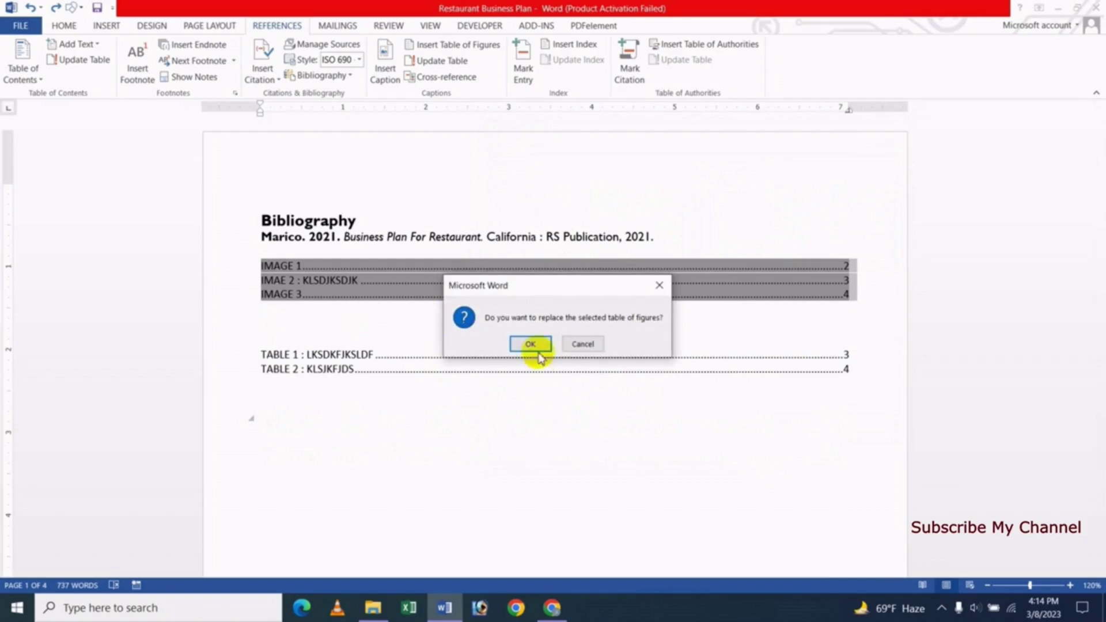
left_click(535, 348)
left_click(370, 283)
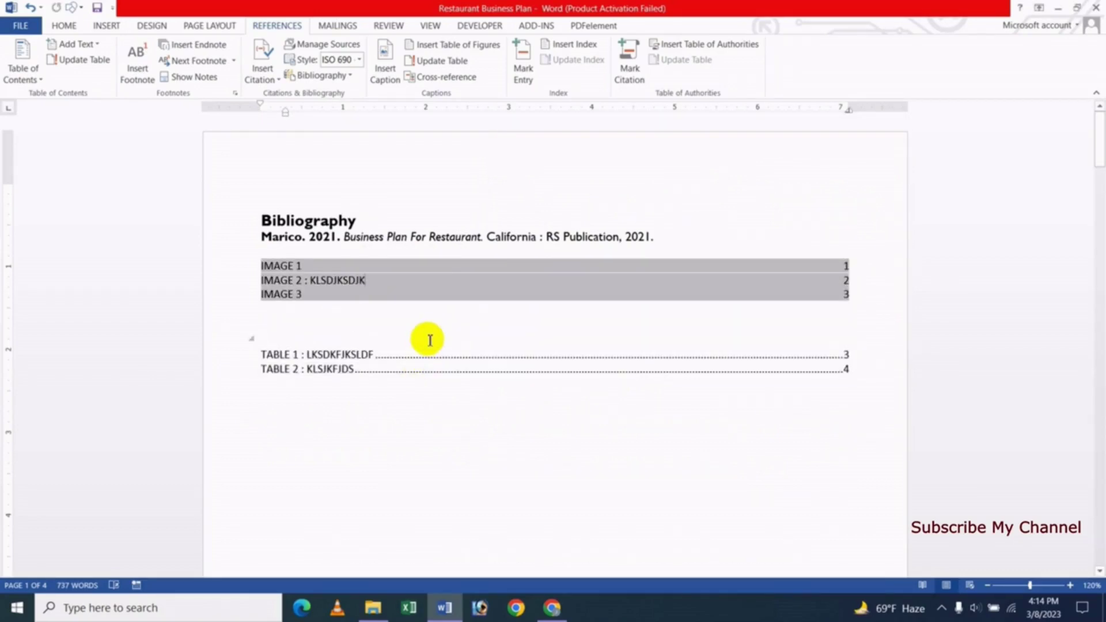
key("ctrl+z")
key("ctrl+z")
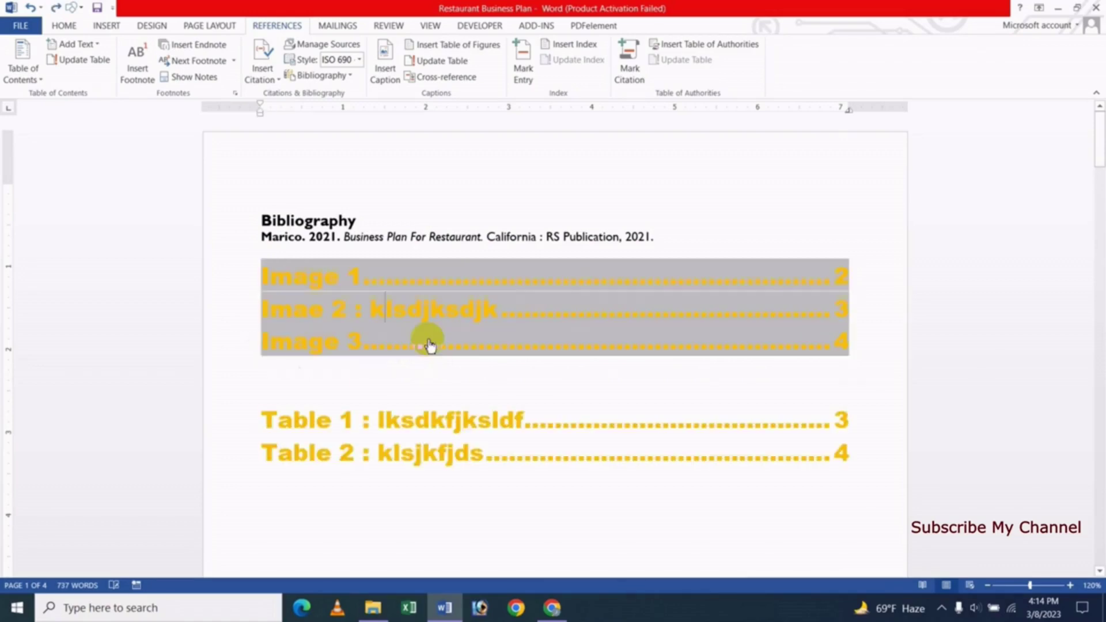
left_click(419, 377)
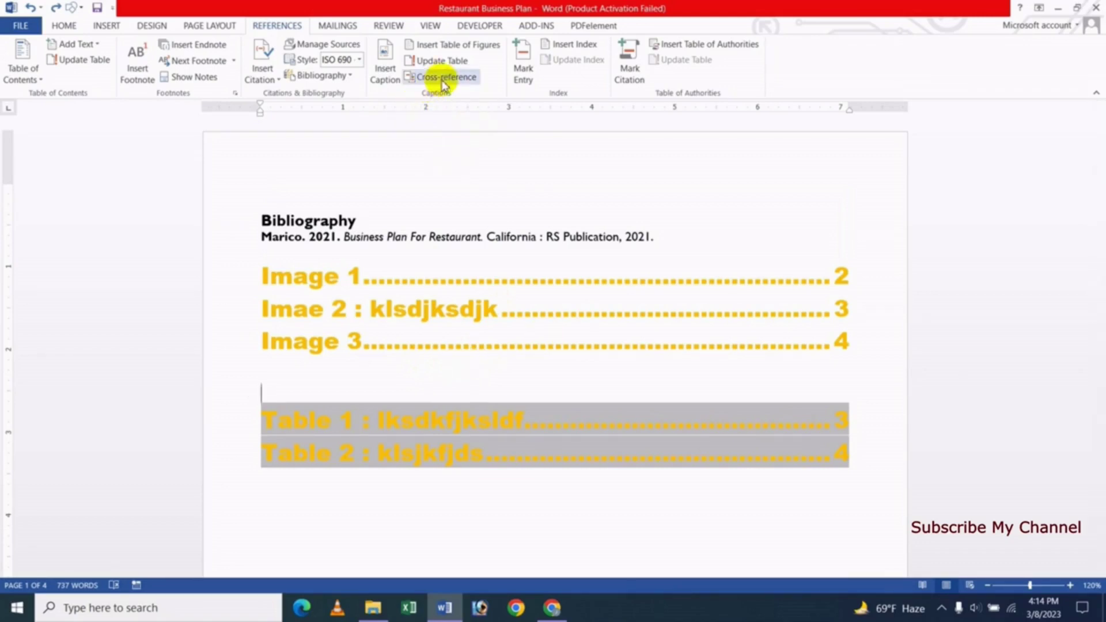
left_click(438, 346)
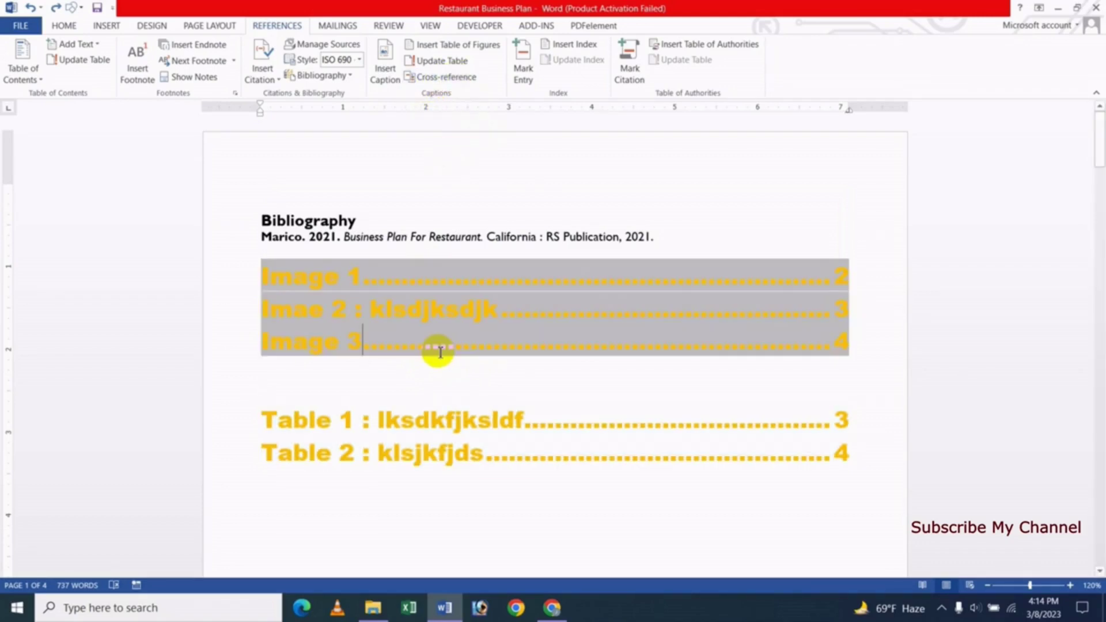
left_click(417, 383)
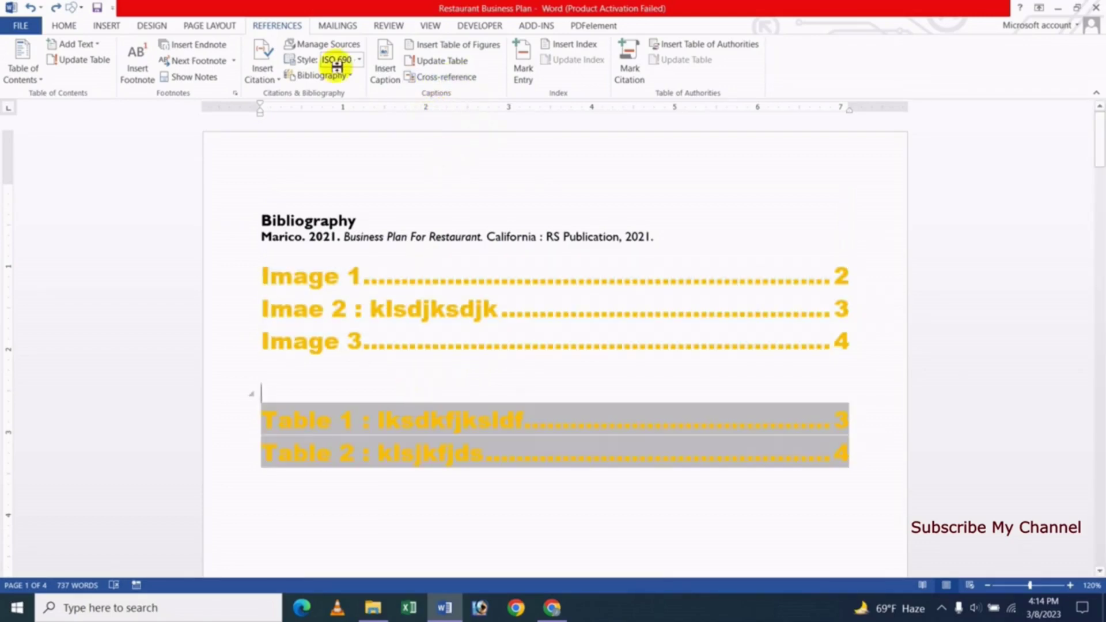
left_click(105, 26)
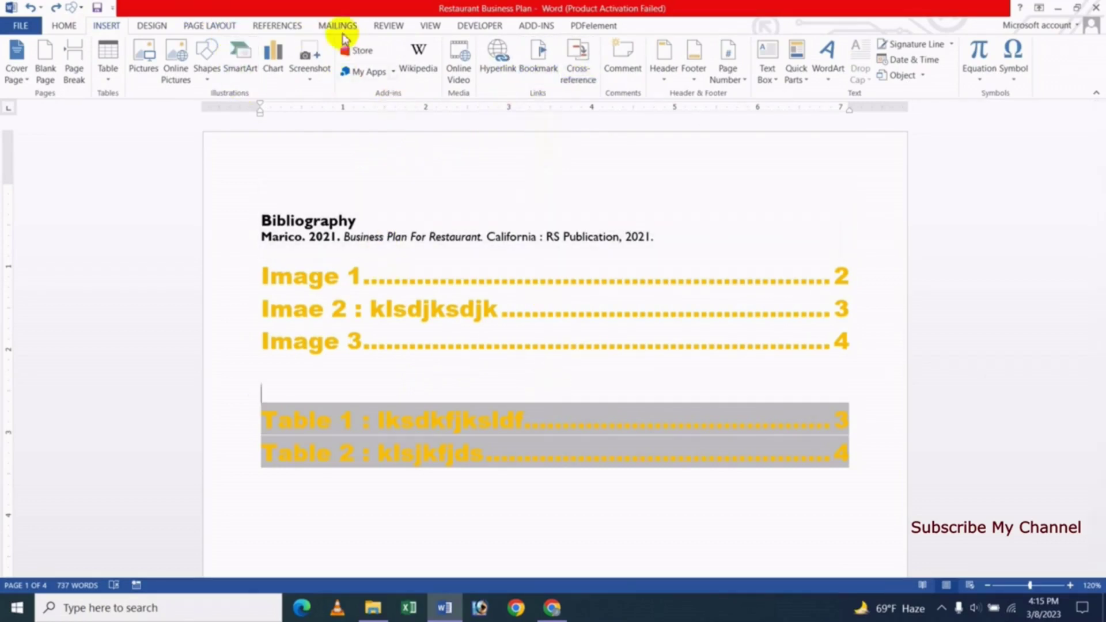
left_click(282, 25)
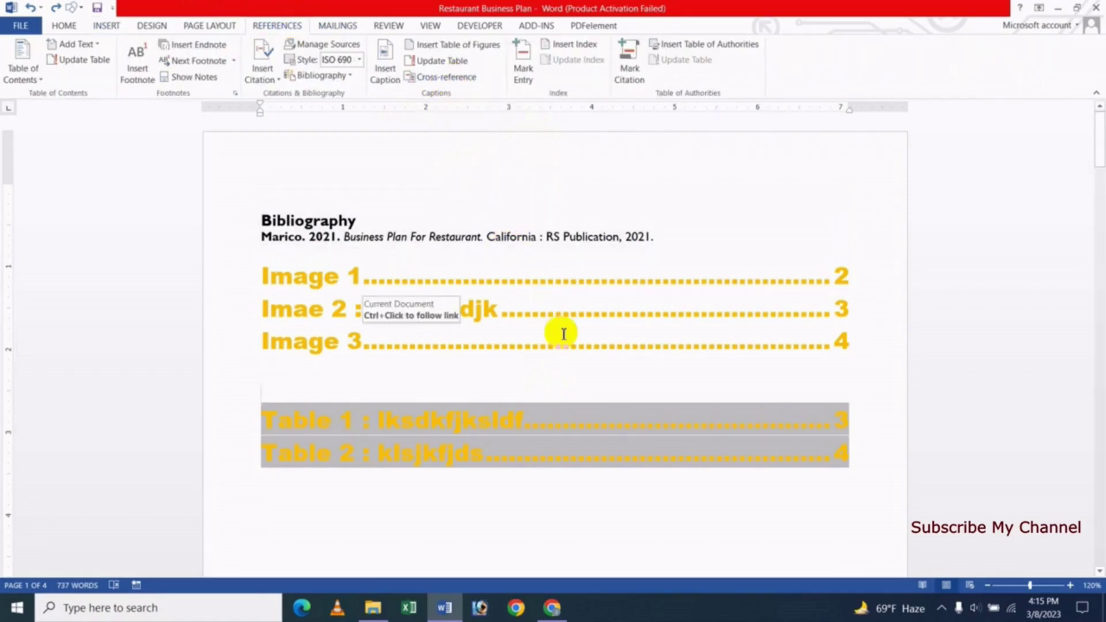
Apply Heading 3 to the 'I. Instructions: Company Description' heading.
scroll(586, 303, "down", 3)
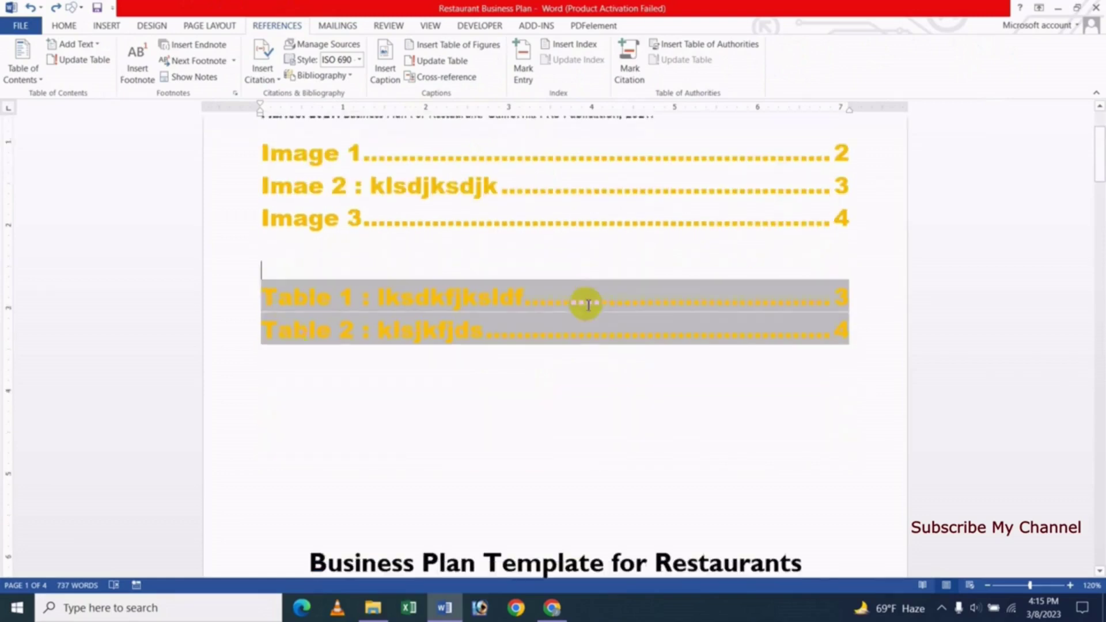
scroll(586, 304, "down", 4)
scroll(586, 304, "down", 3)
scroll(586, 304, "down", 3)
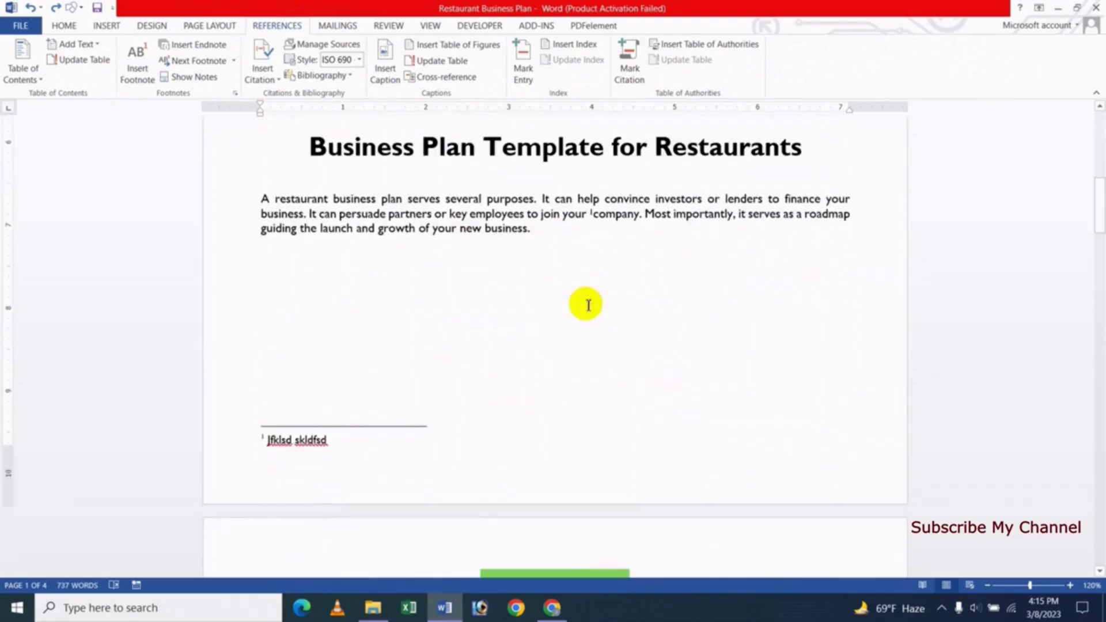
scroll(586, 304, "down", 7)
scroll(586, 299, "down", 4)
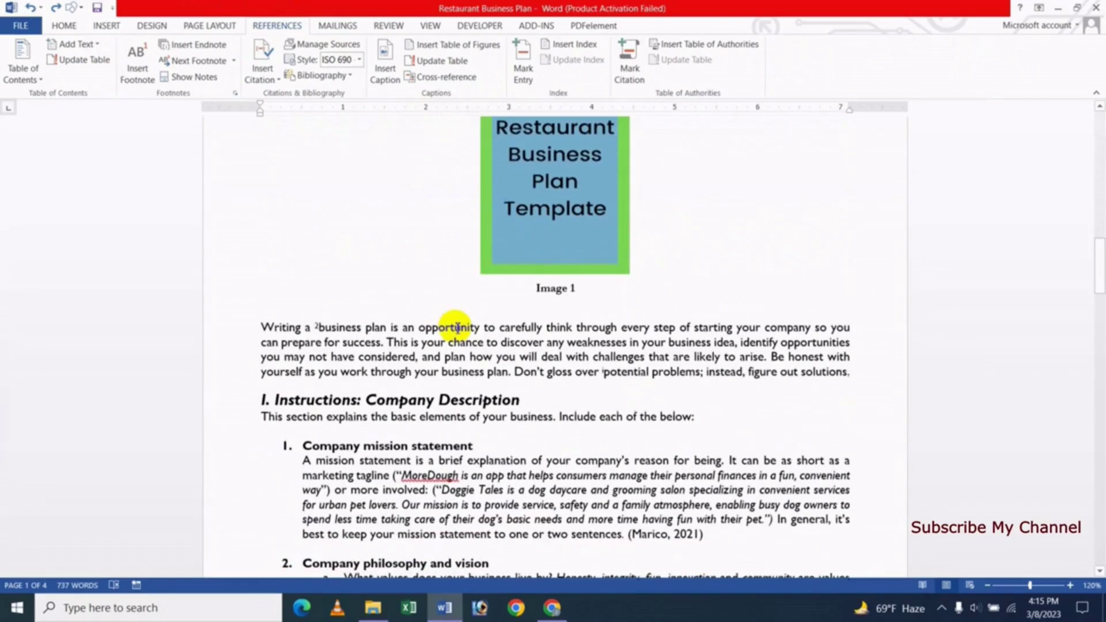
scroll(420, 370, "down", 1)
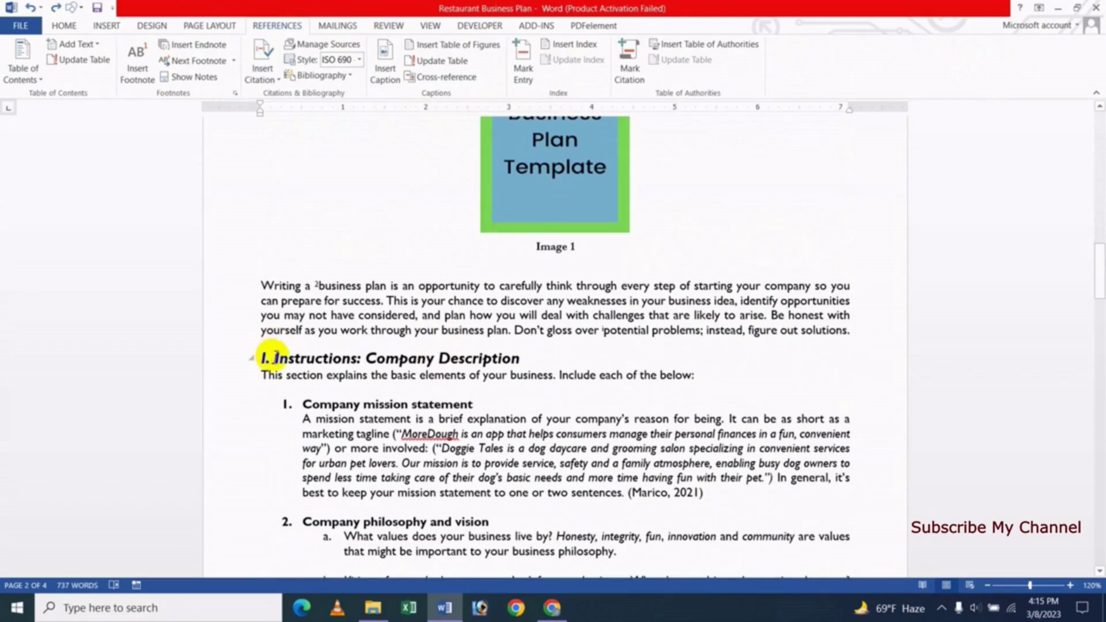
left_click_drag(276, 357, 519, 359)
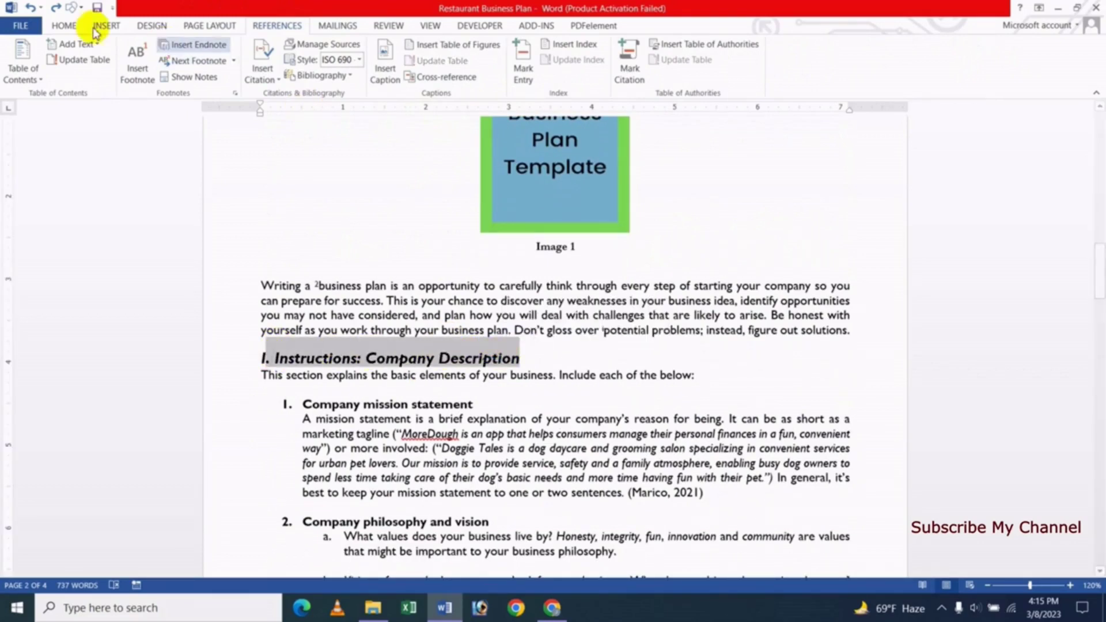
left_click(73, 27)
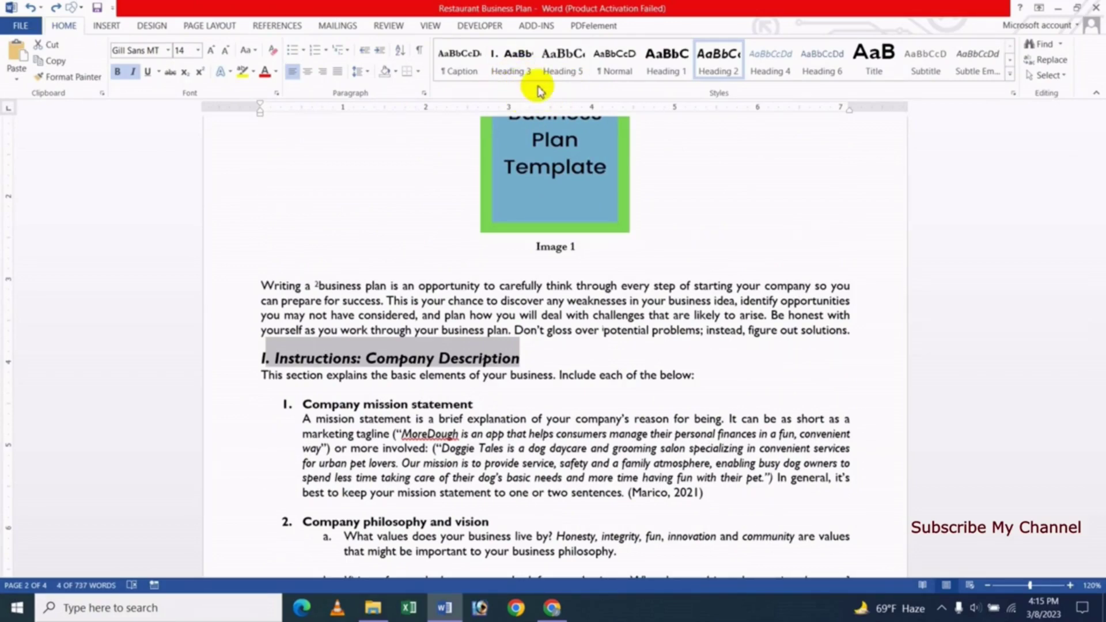
left_click(510, 63)
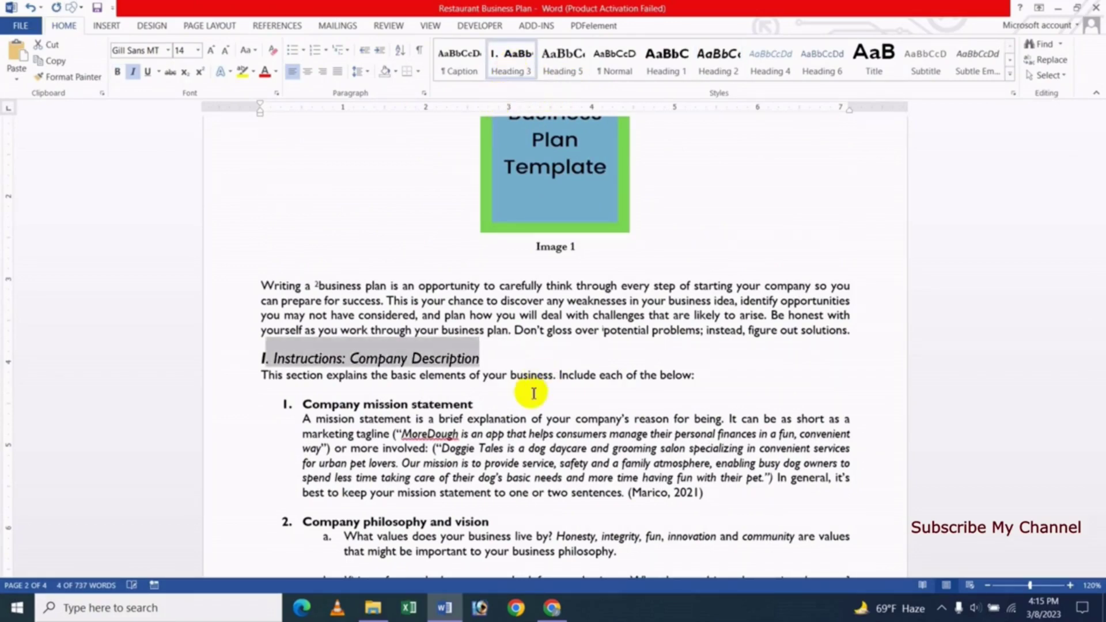
Apply Heading 5 to the 'II. Instructions: Products & Services' heading.
scroll(533, 393, "down", 1)
scroll(529, 394, "down", 2)
scroll(527, 395, "down", 2)
scroll(524, 395, "down", 1)
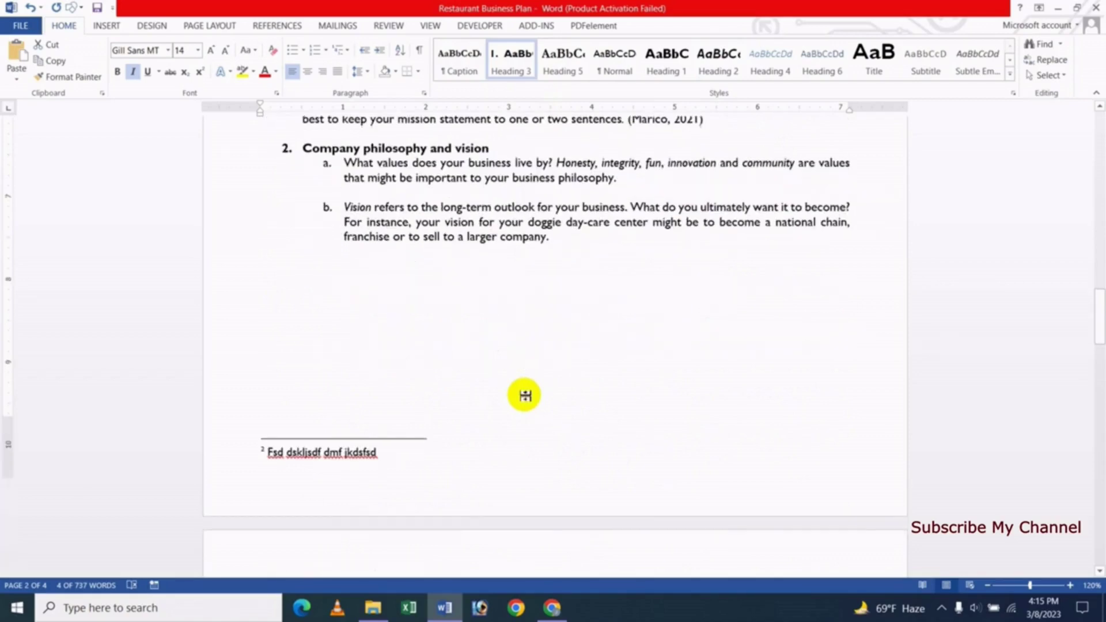
scroll(524, 395, "down", 2)
scroll(516, 397, "down", 3)
scroll(514, 393, "down", 3)
scroll(518, 395, "down", 3)
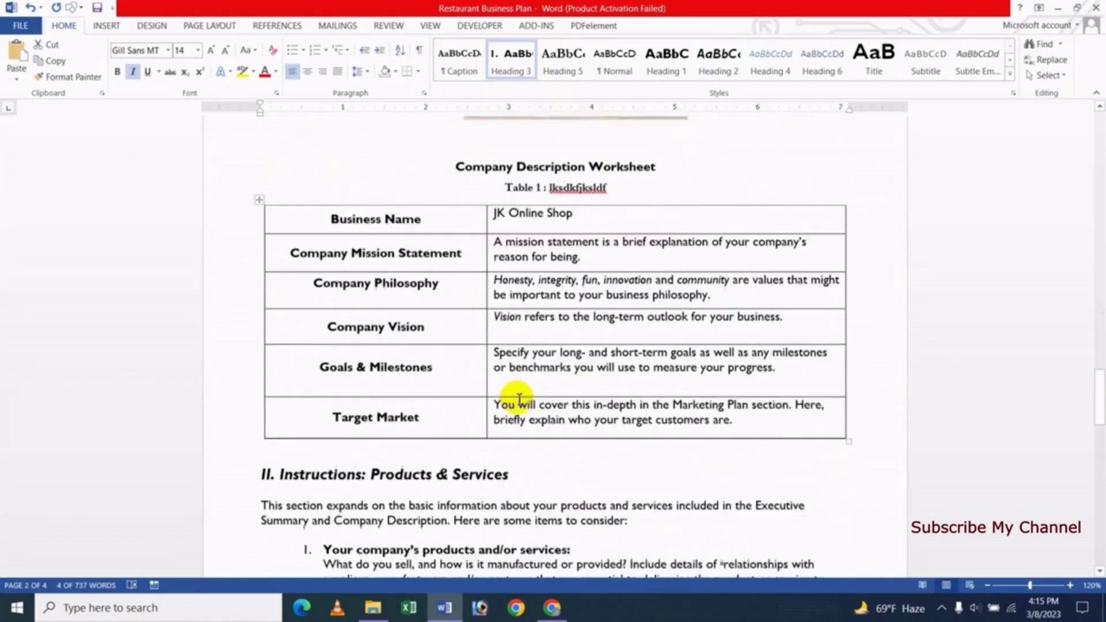
scroll(519, 397, "down", 1)
left_click_drag(282, 386, 508, 385)
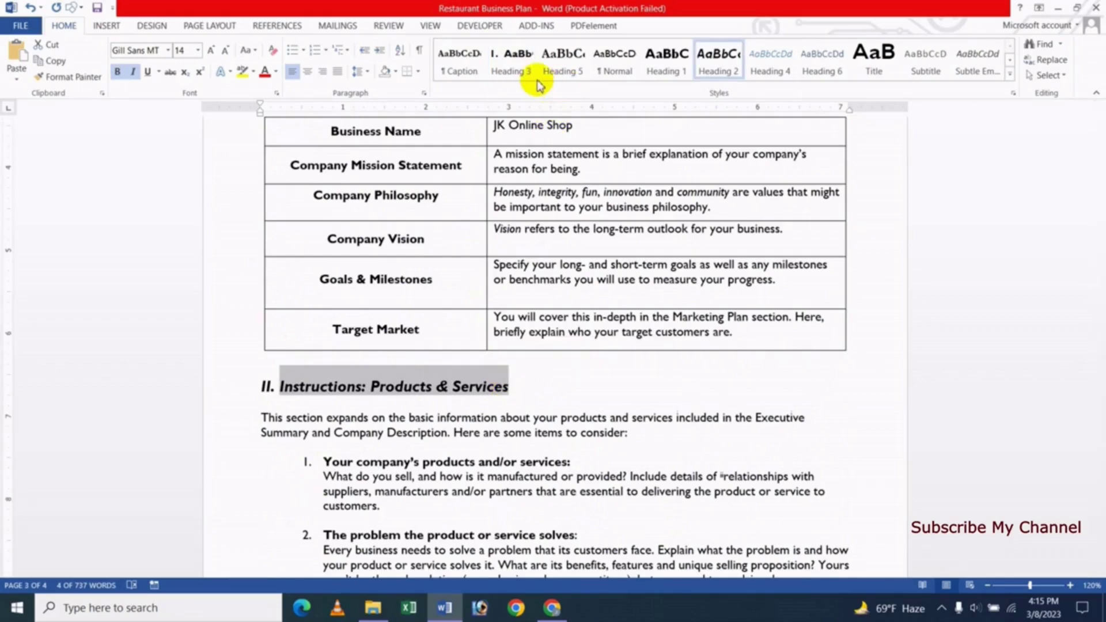
left_click(557, 77)
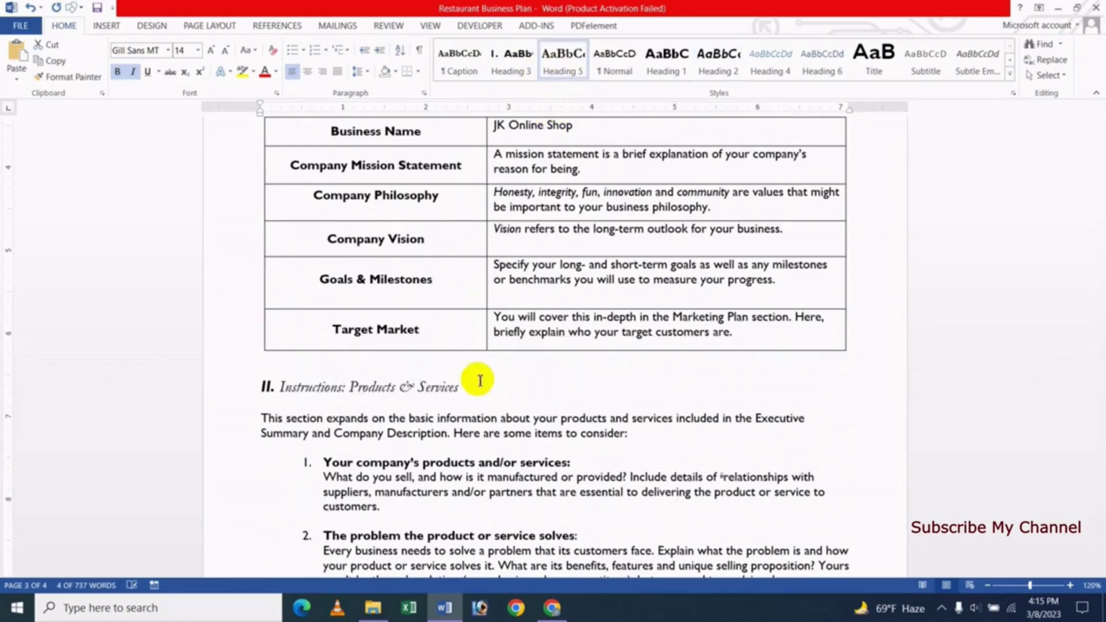
Return to page 1 and place the cursor on the empty line below the table list.
scroll(648, 305, "up", 1)
scroll(647, 305, "up", 1)
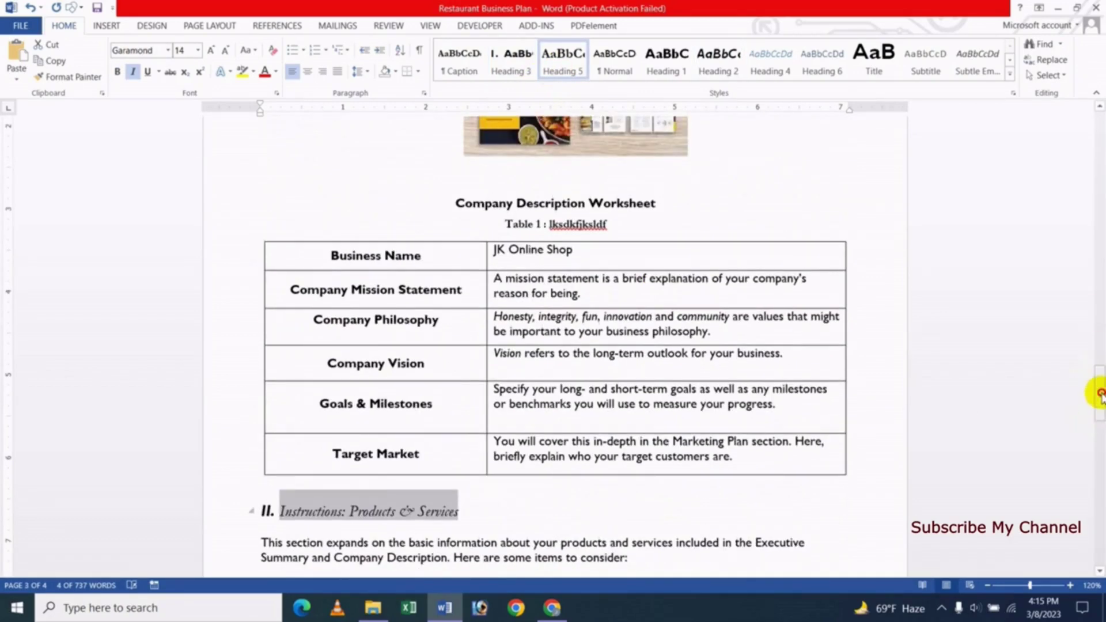
mouse_move(1100, 394)
left_mouse_down()
mouse_move(1100, 155)
mouse_move(480, 321)
mouse_move(286, 430)
left_mouse_up()
left_click(294, 432)
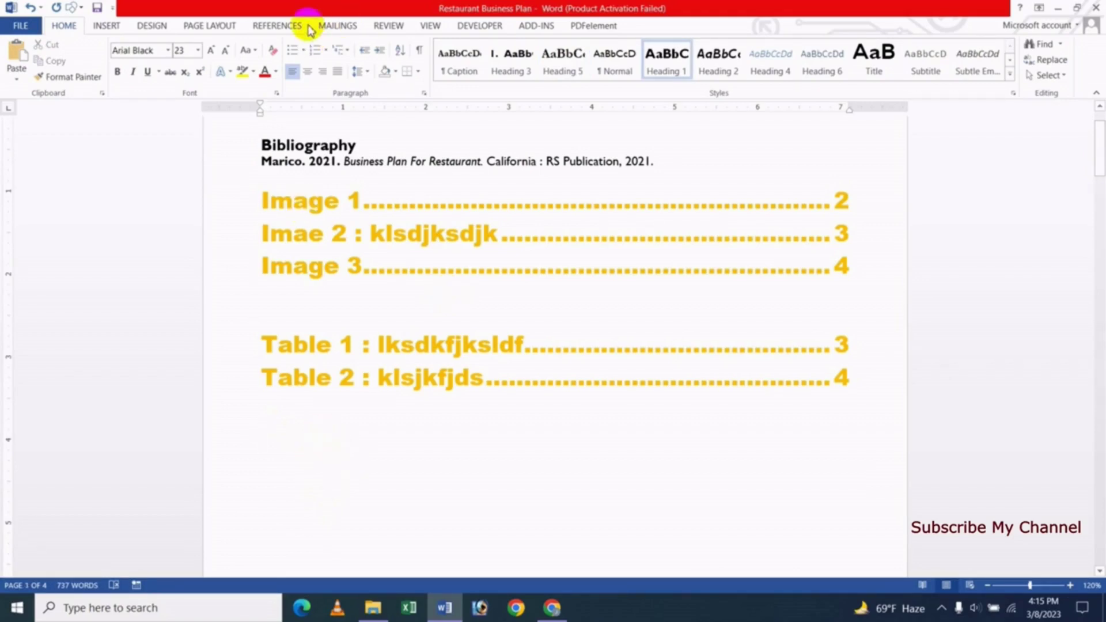
Insert a heading-text cross-reference to 'Business Plan Template for Restaurants'.
left_click(279, 26)
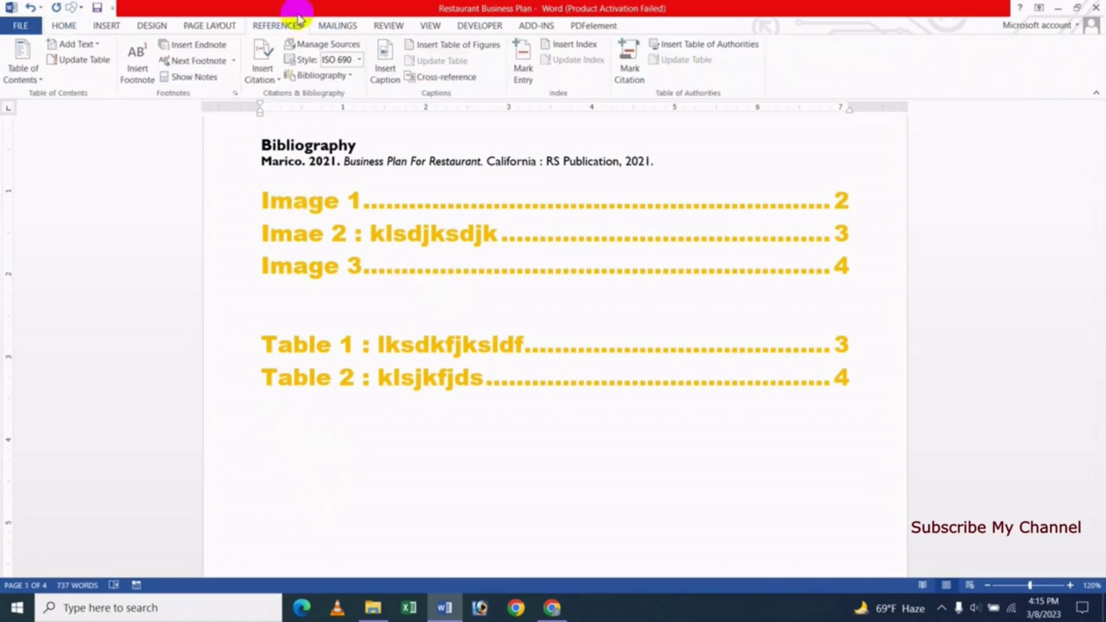
left_click(460, 78)
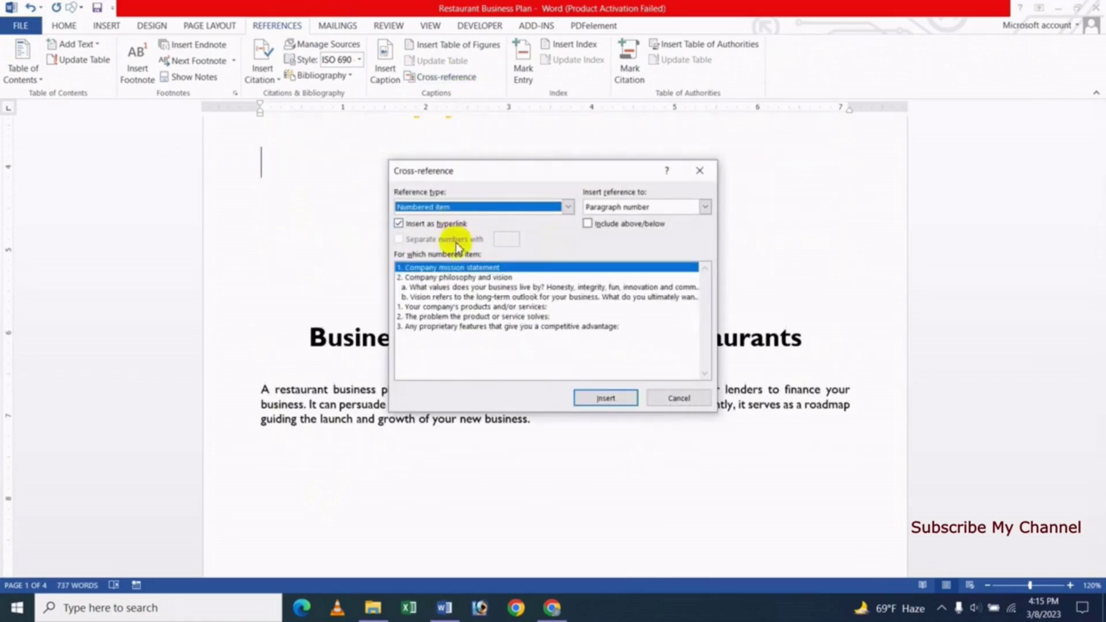
left_click_drag(485, 171, 564, 181)
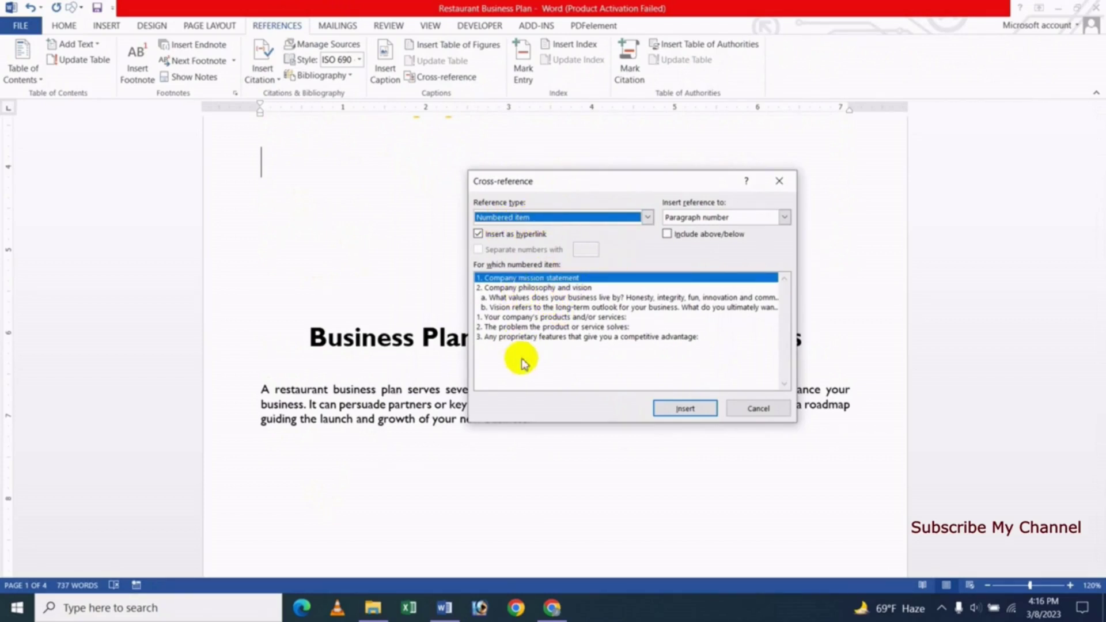
left_click(646, 218)
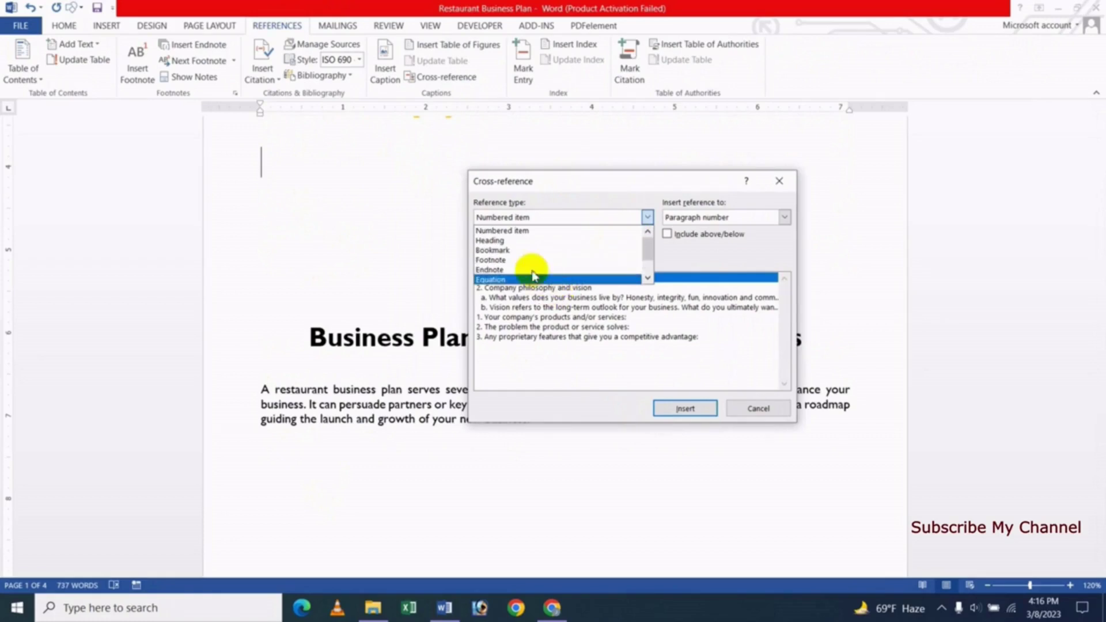
left_click(525, 240)
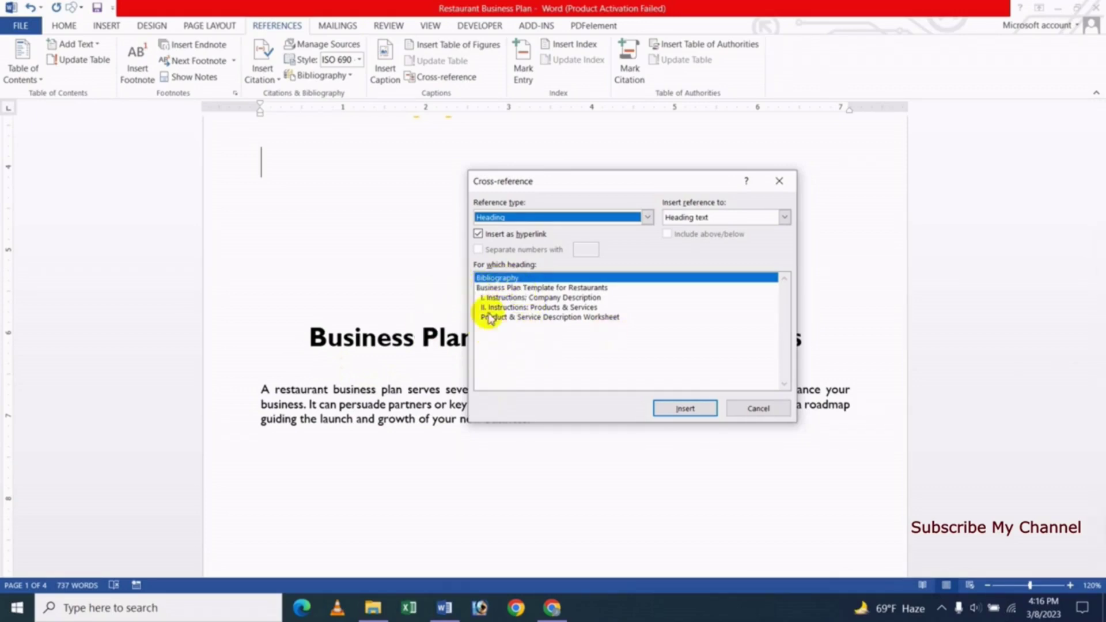
left_click(518, 288)
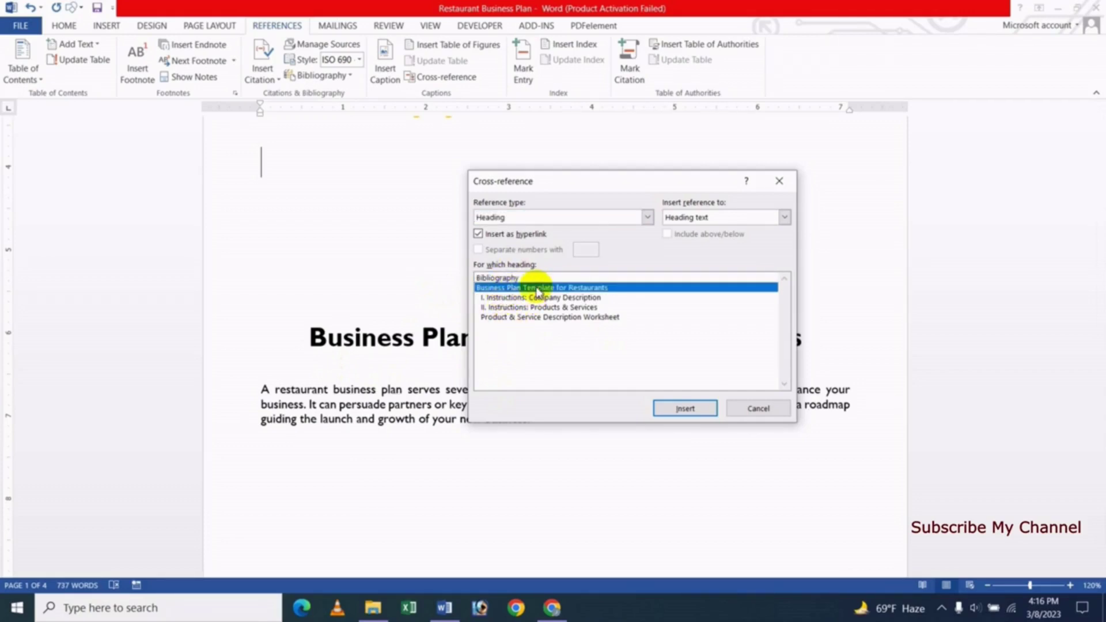
left_click(711, 217)
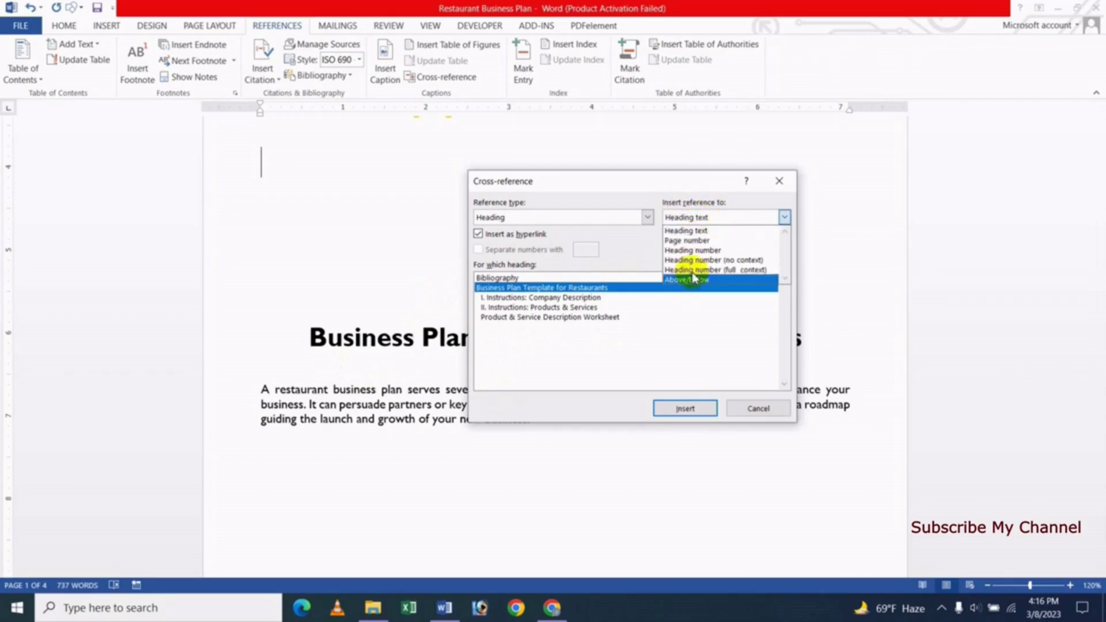
left_click(694, 231)
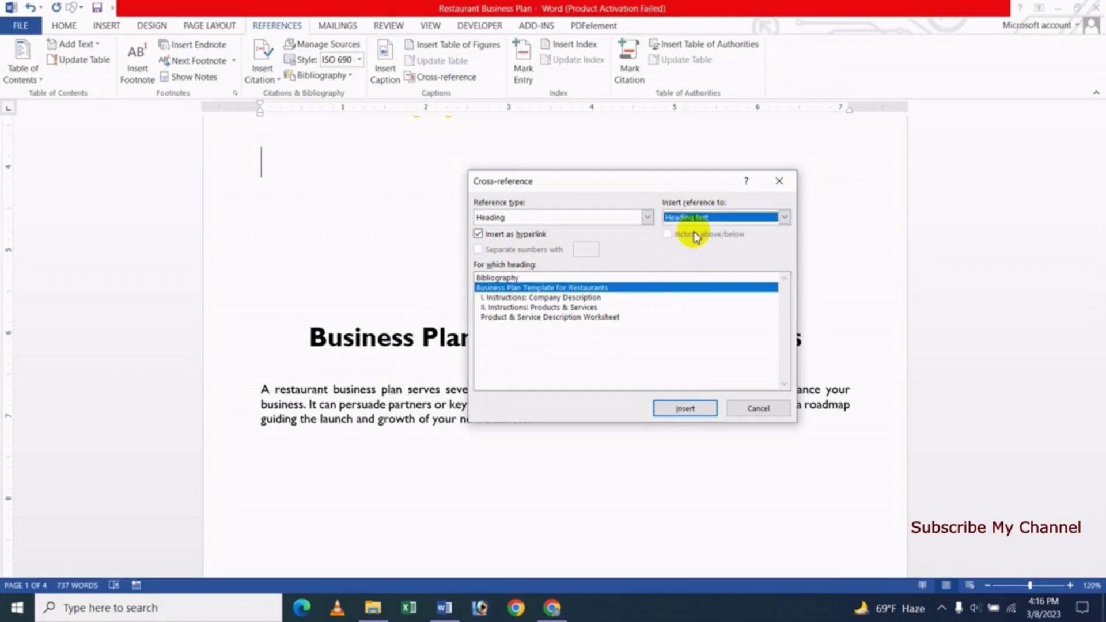
left_click(684, 410)
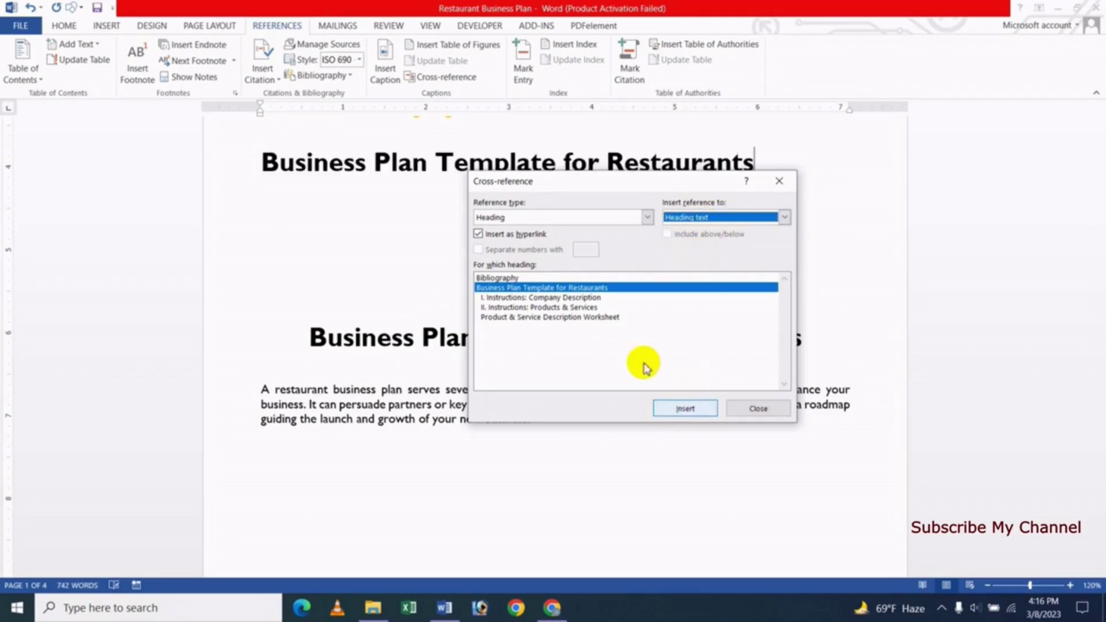
Swap the title reference for a page-number reference, then delete that as well.
left_click_drag(568, 186, 639, 258)
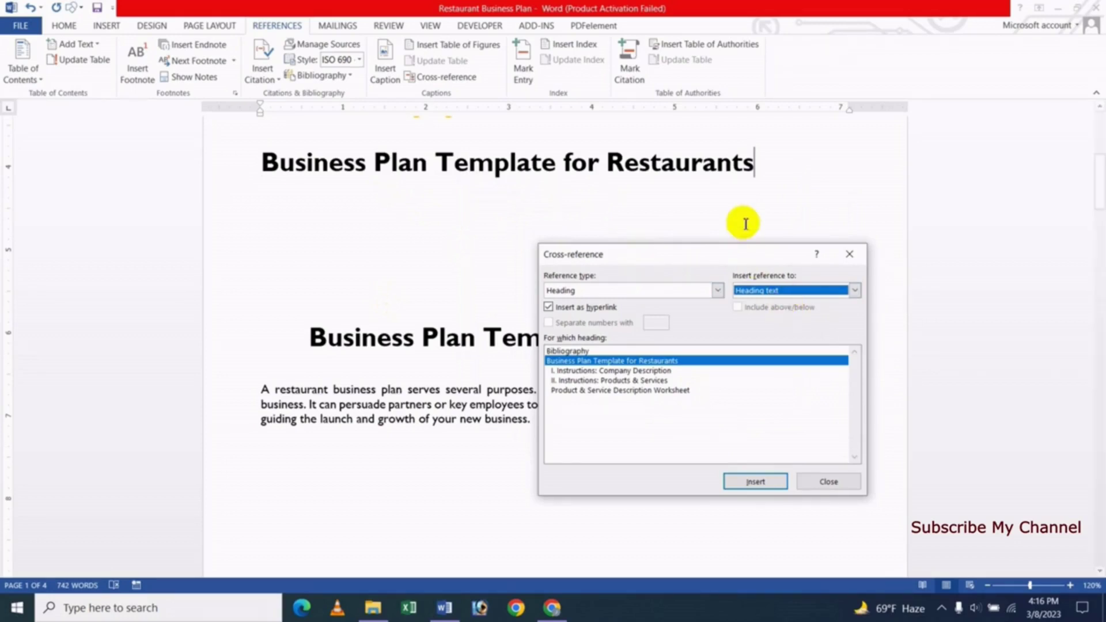
left_click(768, 169)
mouse_move(507, 163)
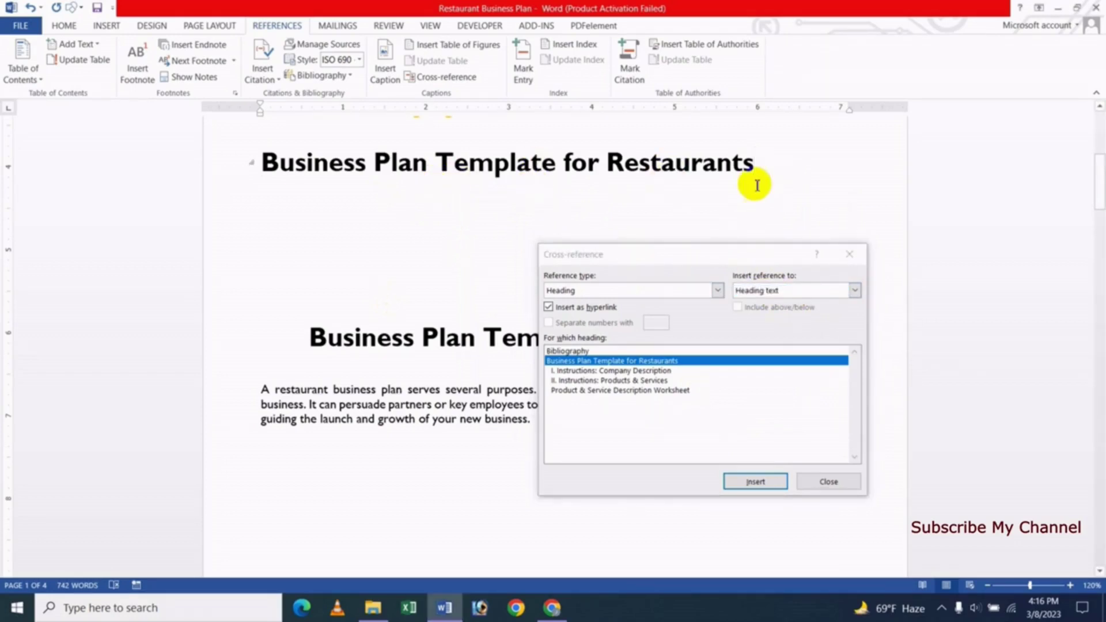
key("shift+Home")
key("Delete")
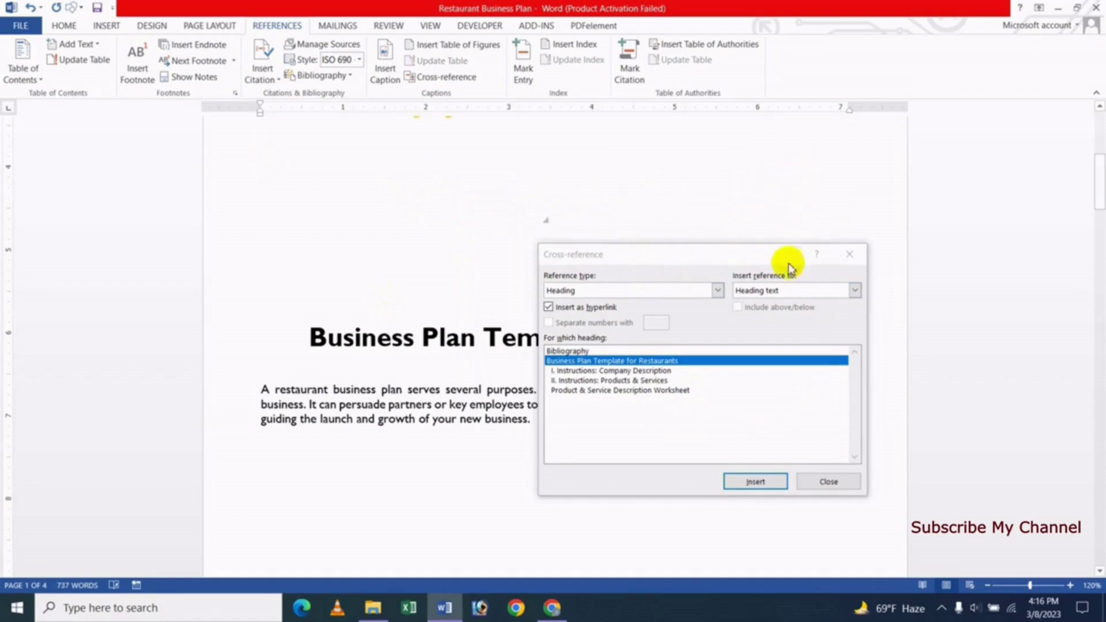
left_click(778, 290)
left_click(768, 313)
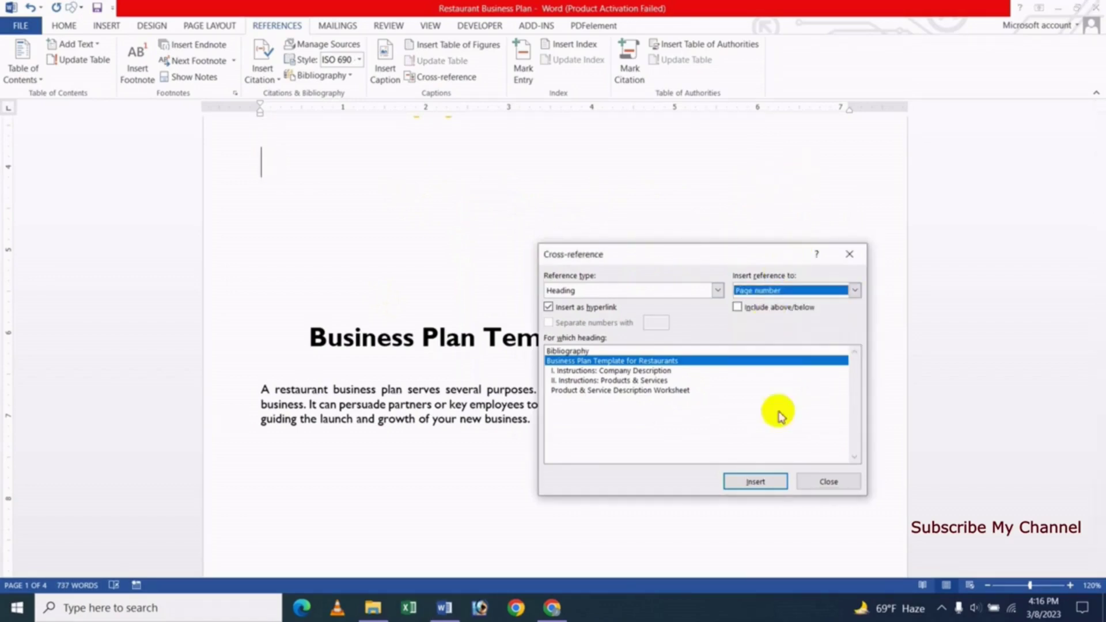
left_click(752, 483)
left_click(298, 156)
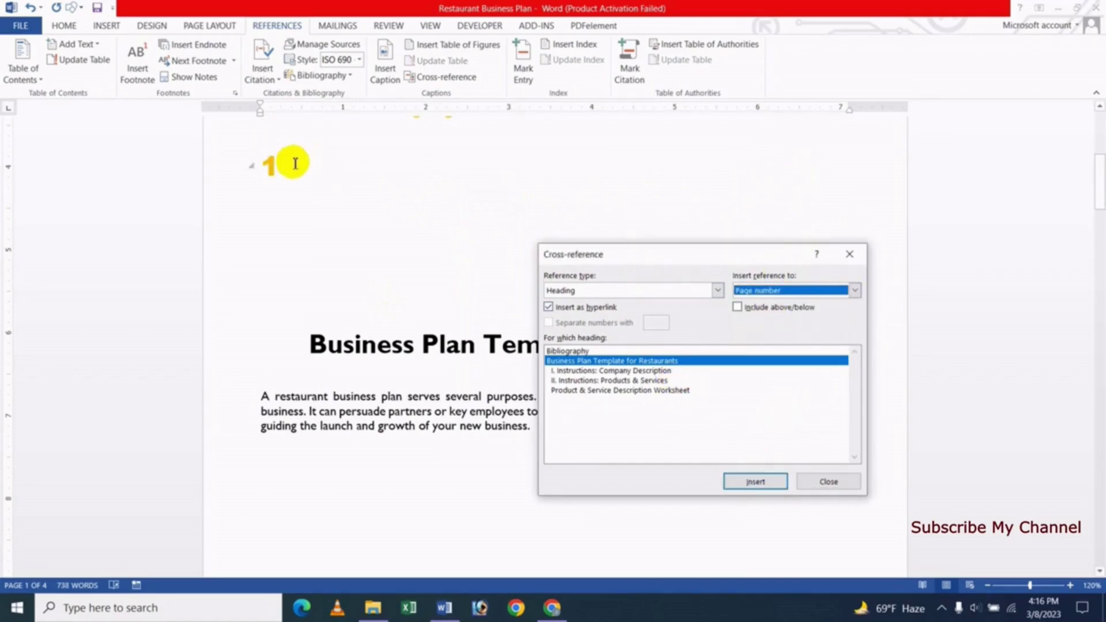
key("shift+Home")
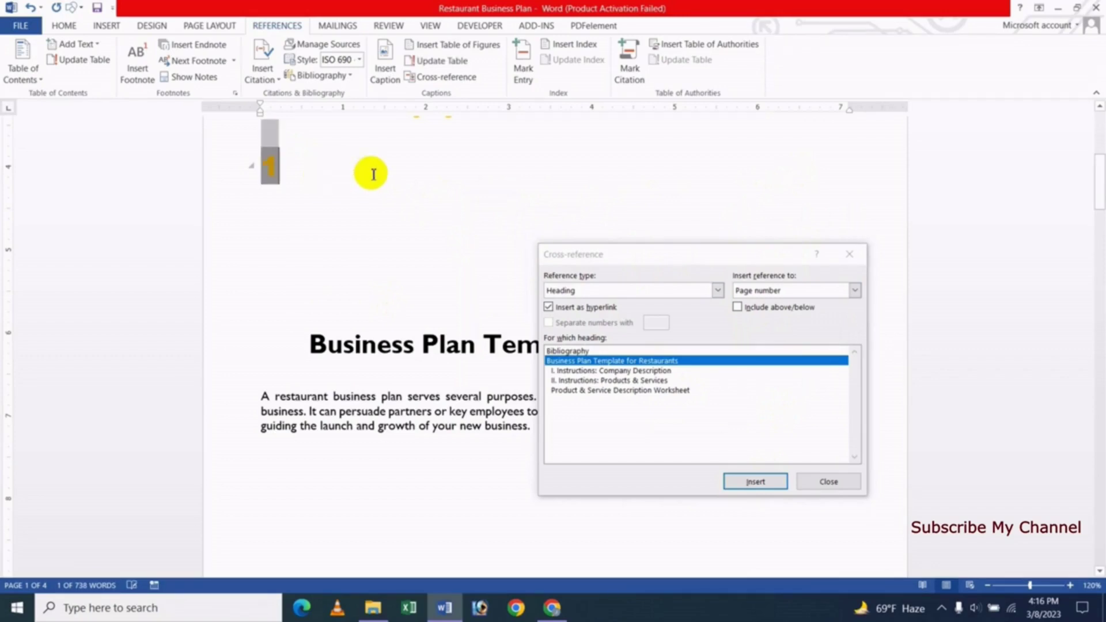
key("Delete")
Reinsert the title as heading text, then add 'I. Instructions: Company Description' on a new line.
left_click(770, 290)
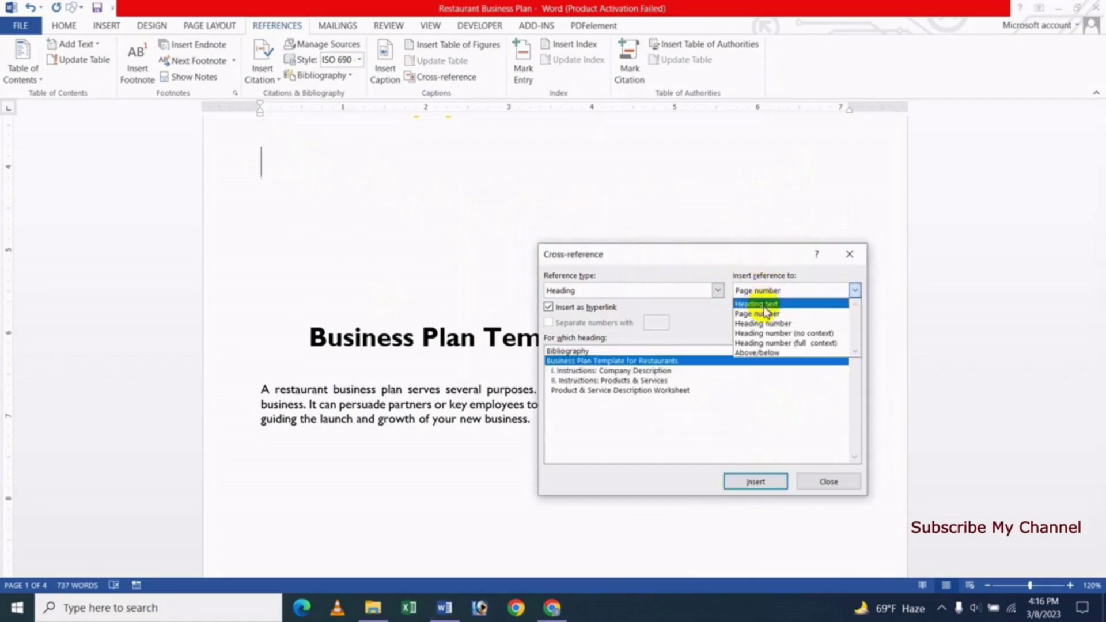
left_click(766, 305)
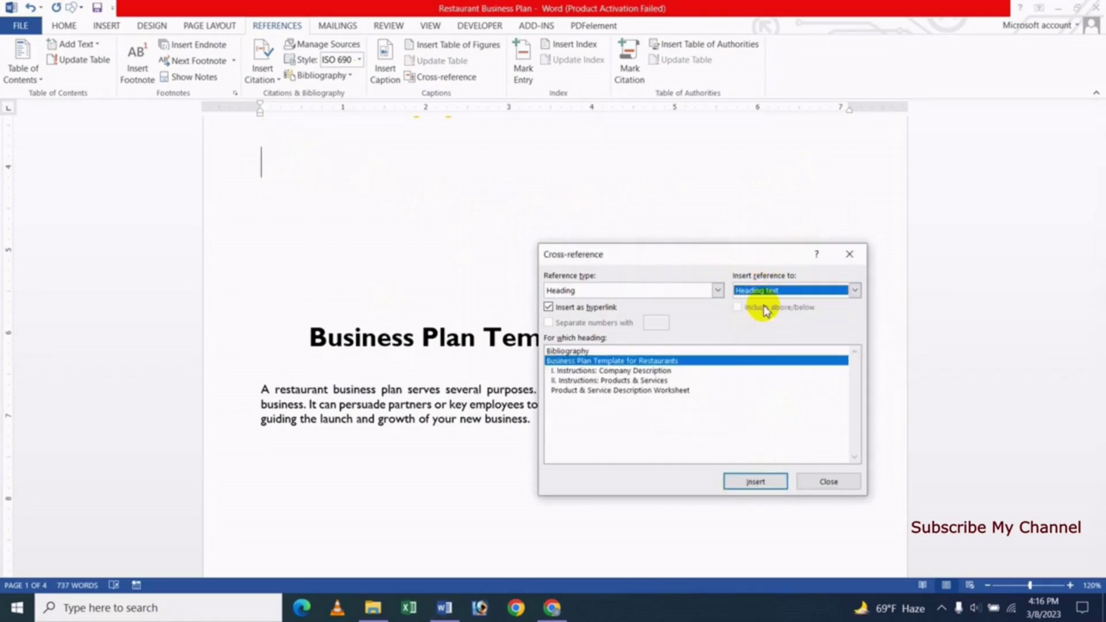
left_click(756, 483)
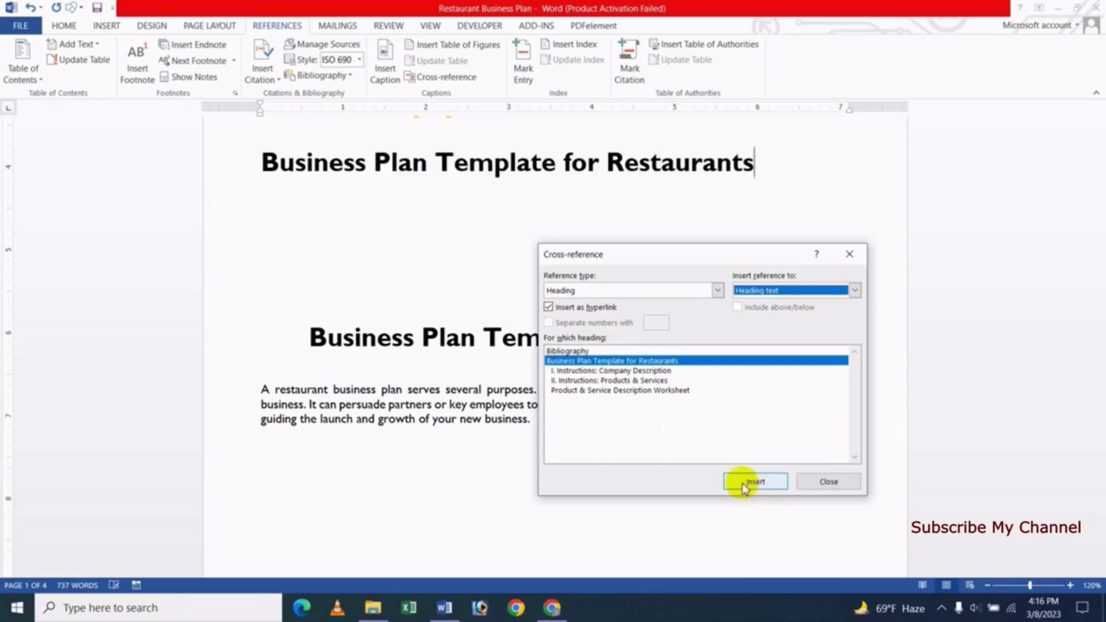
left_click(779, 161)
key("Return")
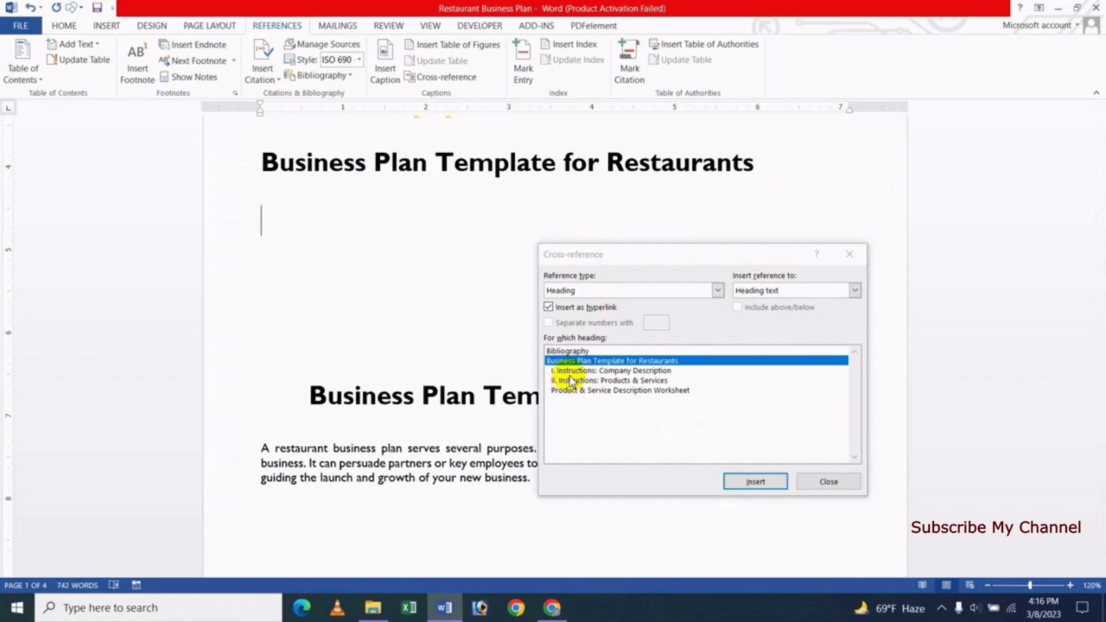
left_click(571, 382)
left_click(577, 381)
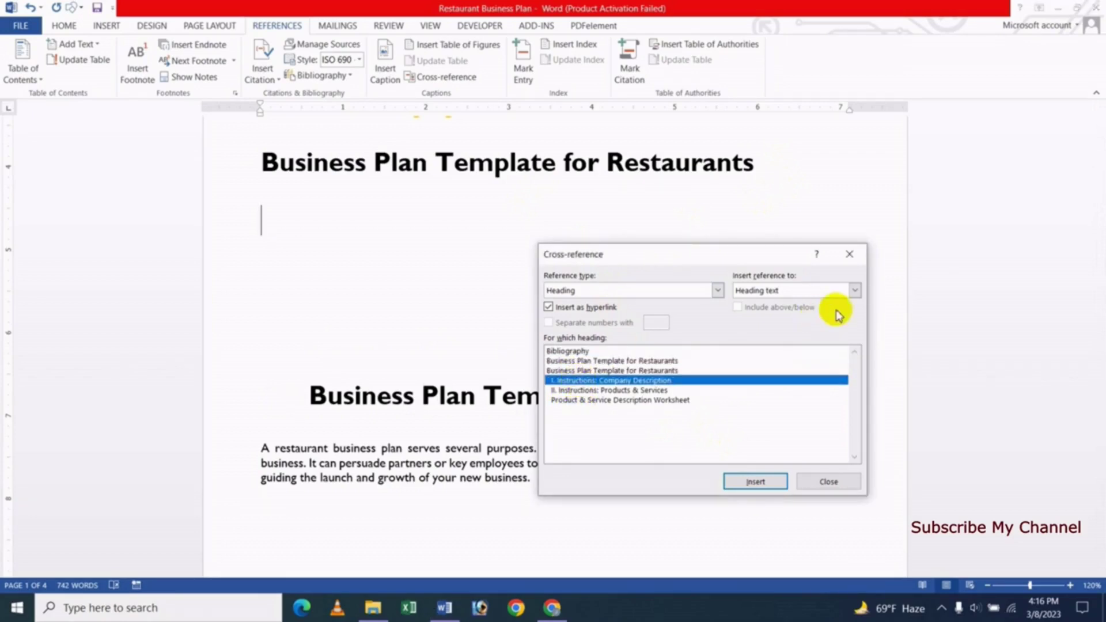
left_click(755, 481)
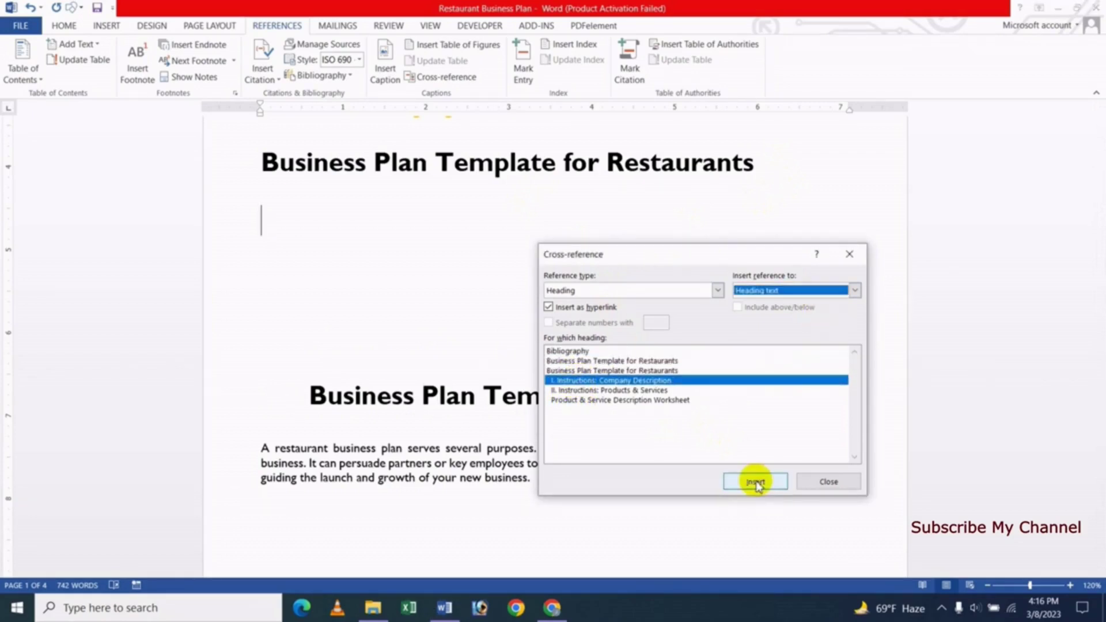
Close Cross-reference, follow the Company Description link, and scroll back to the references on page 1.
left_click(829, 481)
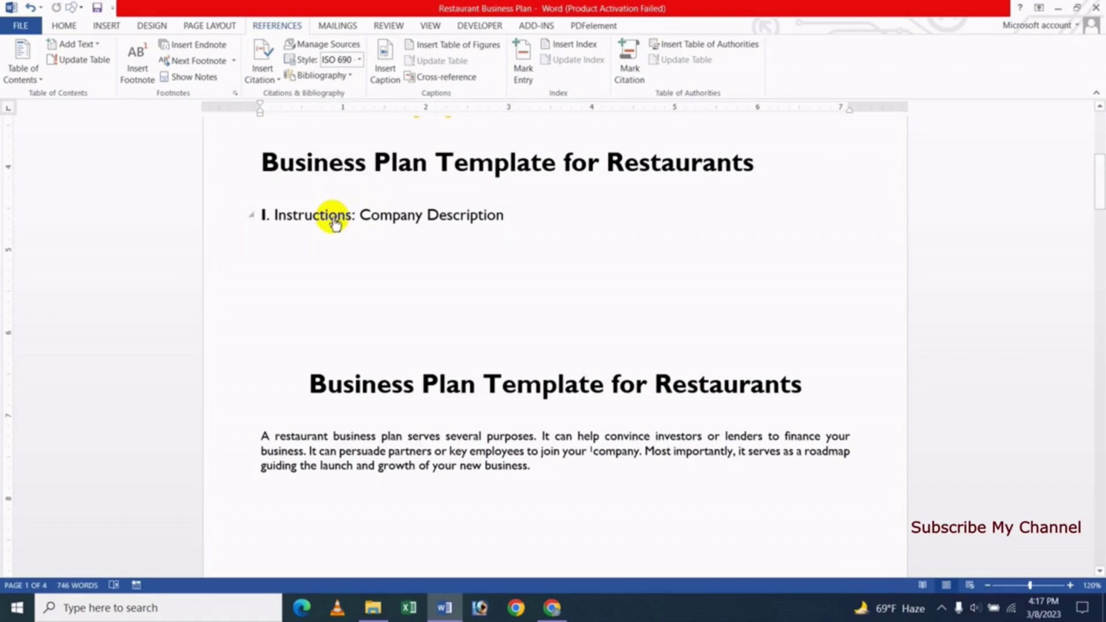
left_click(336, 217, "ctrl")
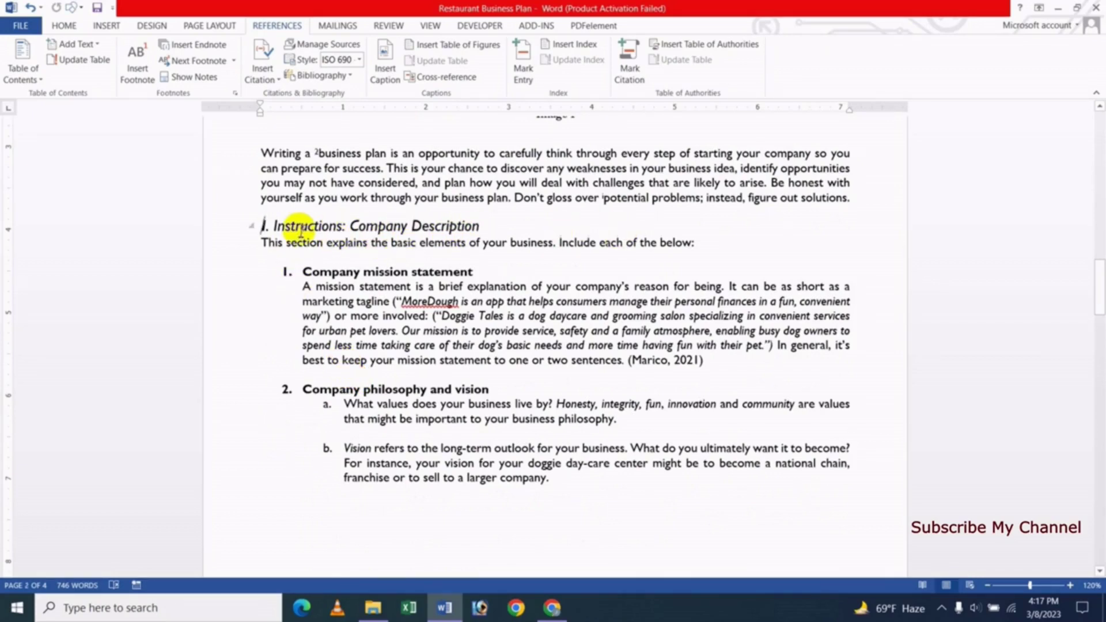
scroll(544, 188, "up", 2)
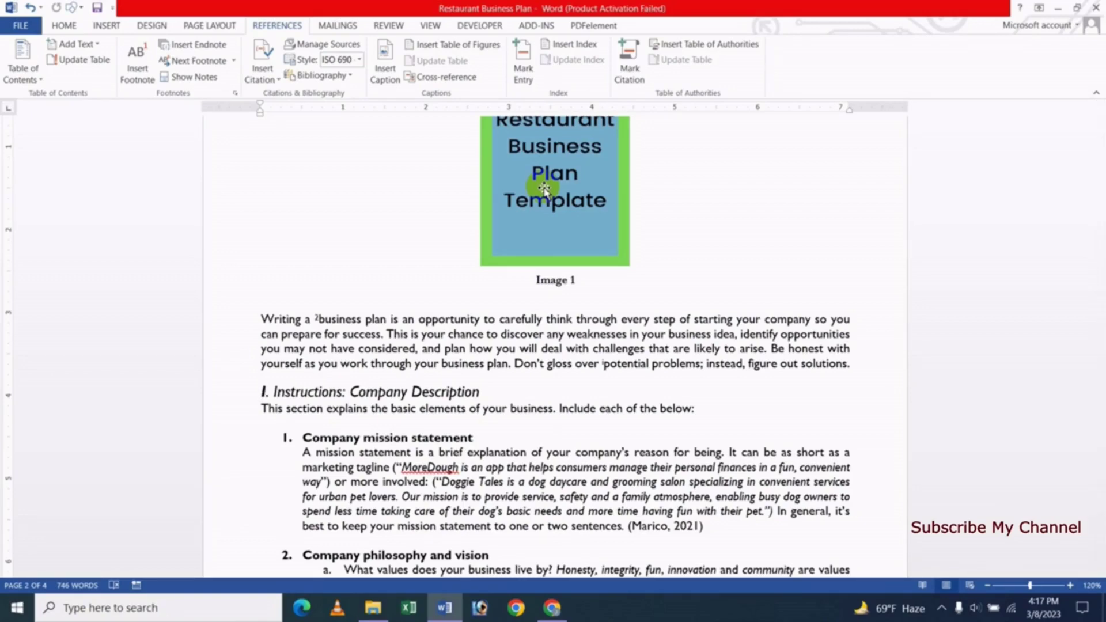
scroll(708, 232, "up", 2)
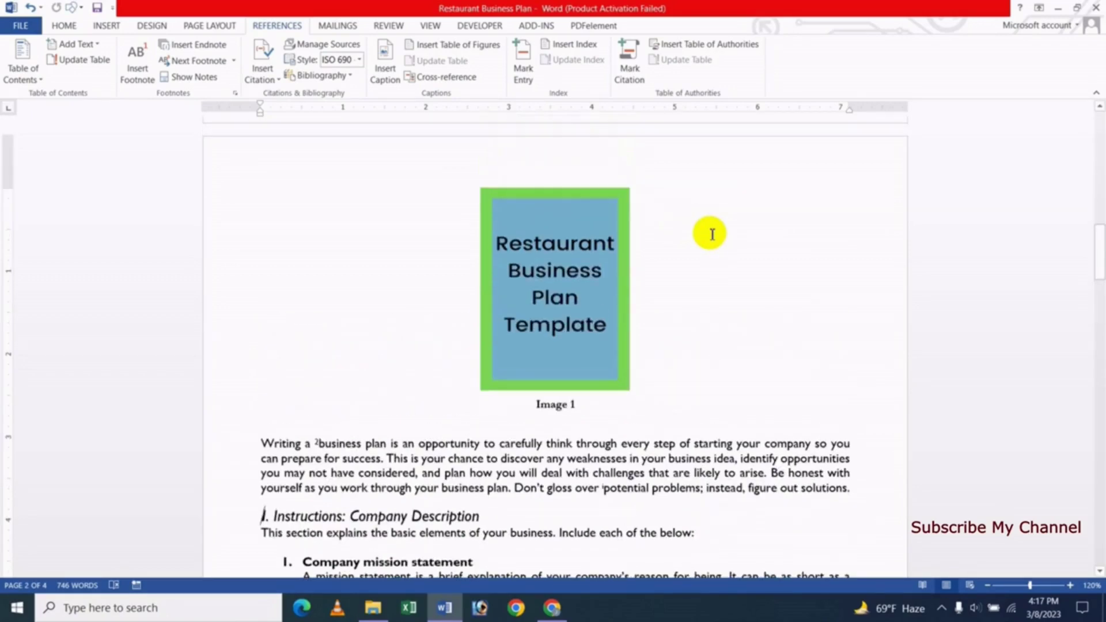
scroll(708, 233, "up", 3)
scroll(710, 233, "up", 3)
scroll(708, 232, "up", 5)
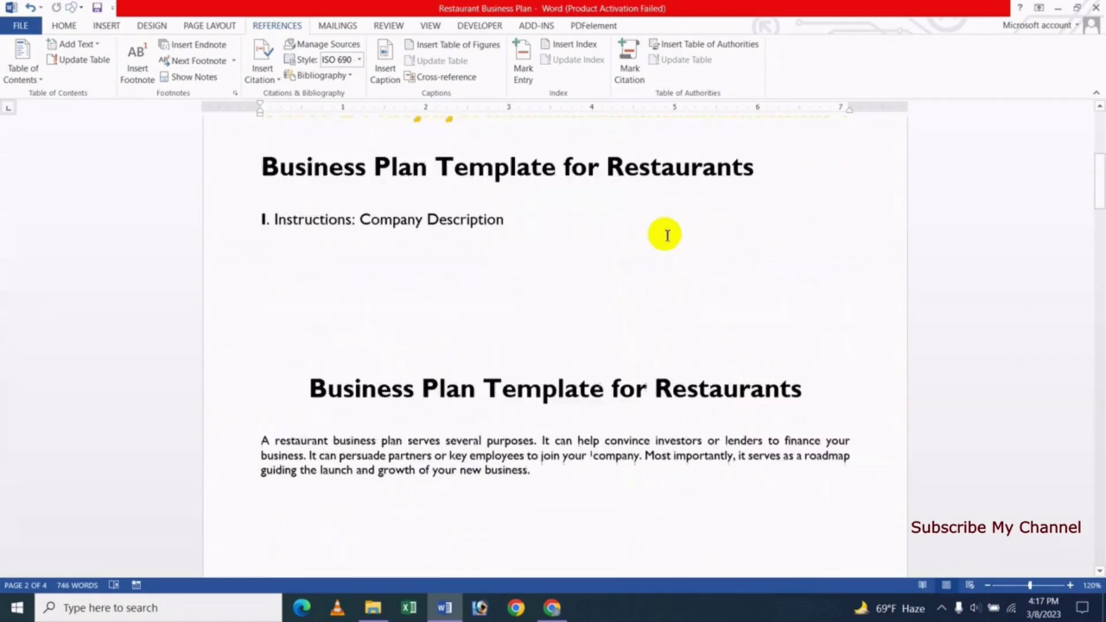
scroll(662, 233, "up", 2)
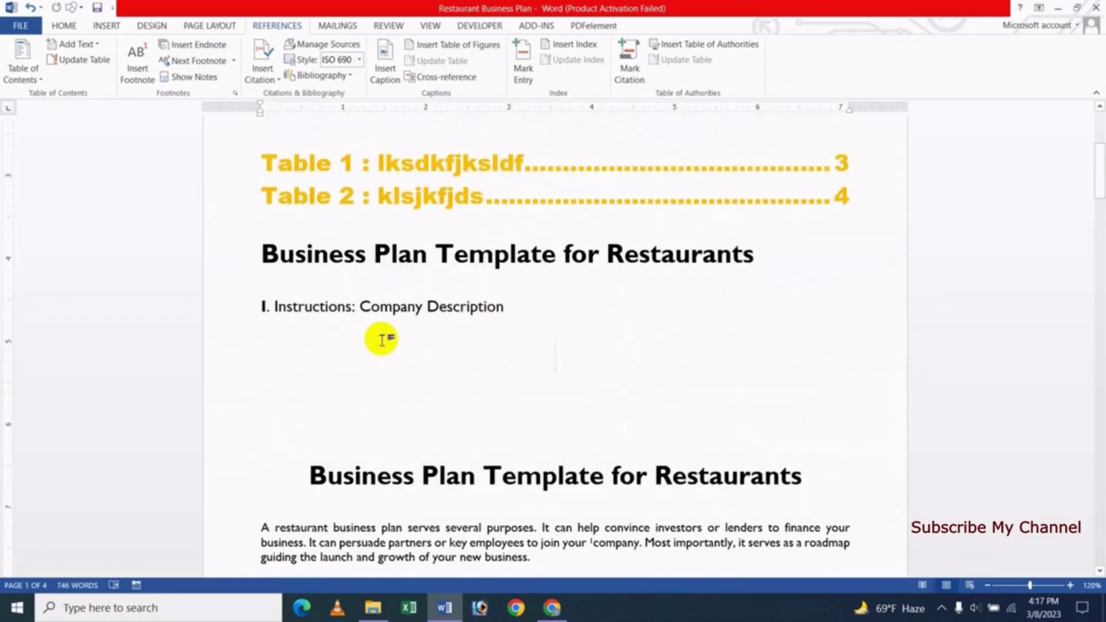
scroll(473, 127, "down", 2)
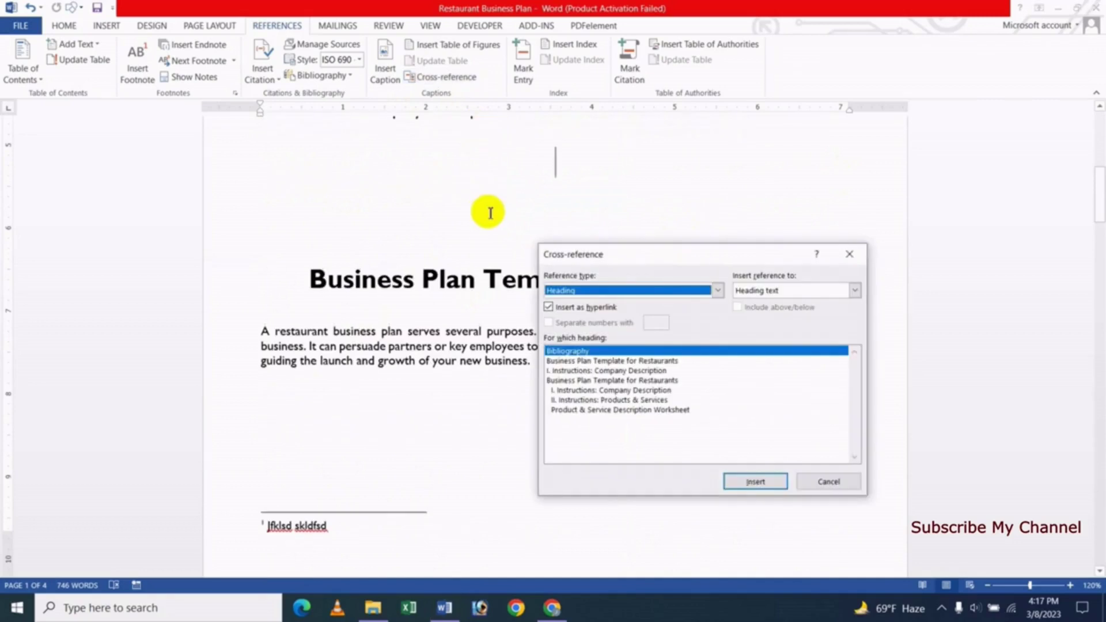
Try Bookmark, Footnote and Endnote reference types before settling on Table.
left_click(609, 292)
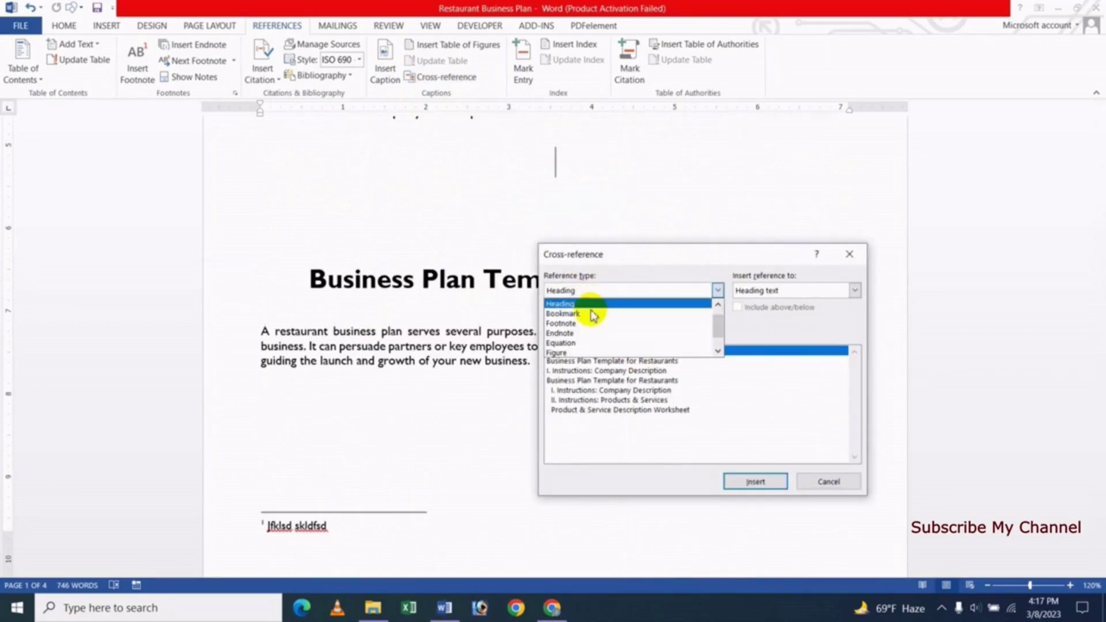
left_click(593, 316)
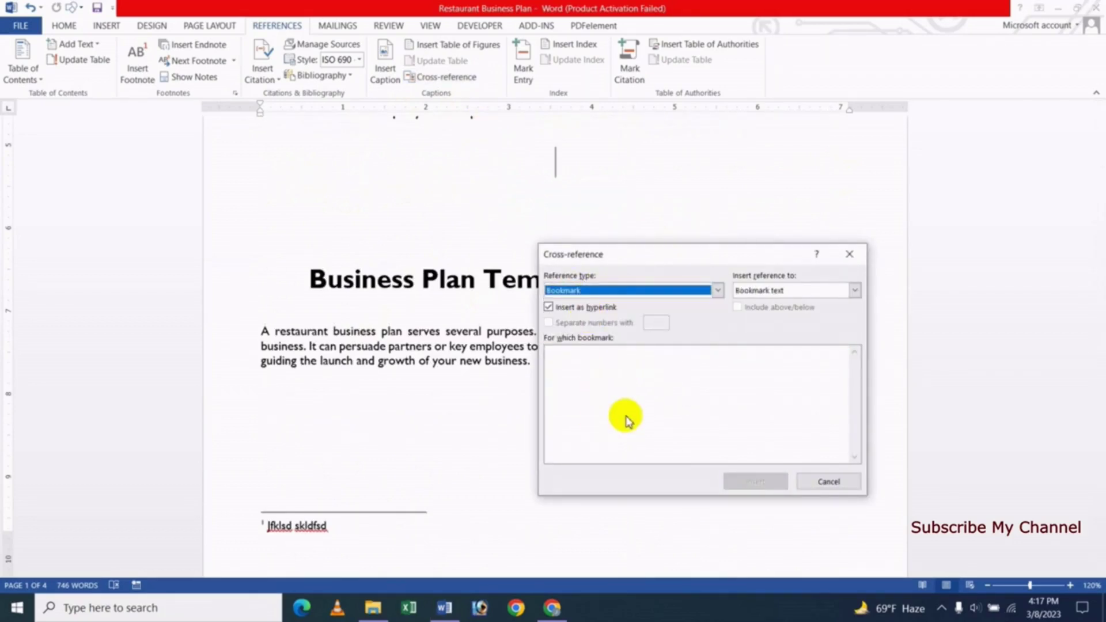
left_click(632, 290)
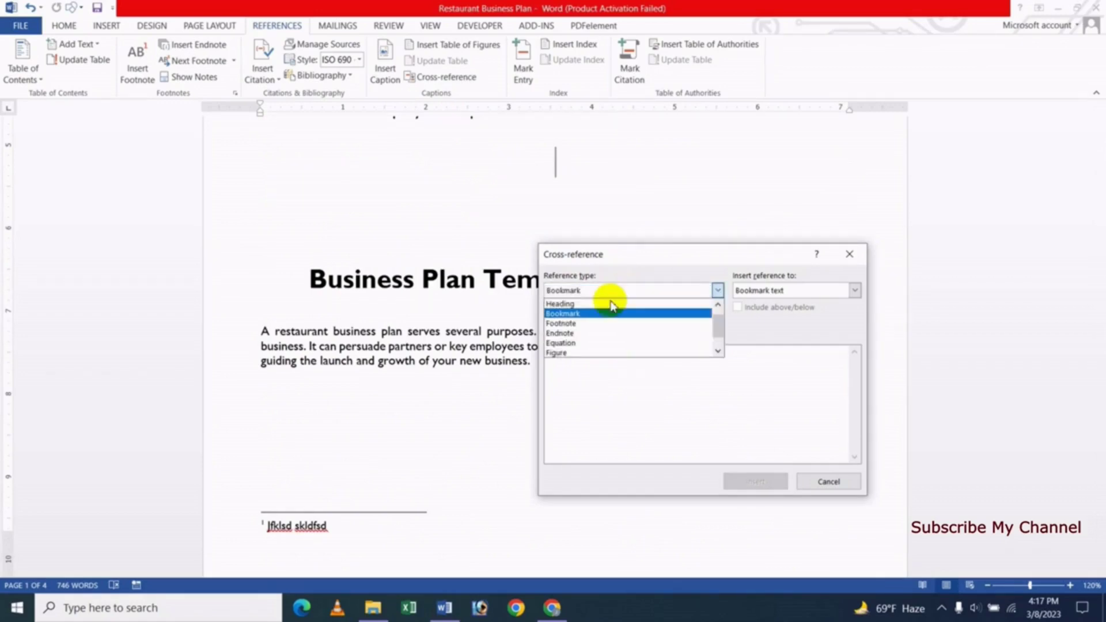
left_click(578, 323)
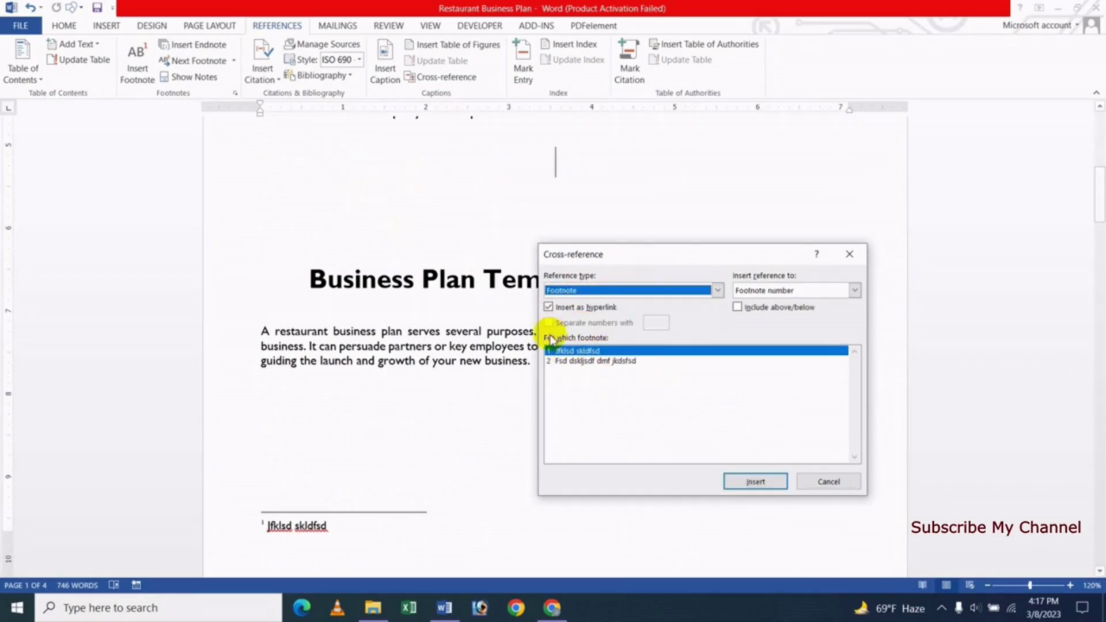
left_click(646, 290)
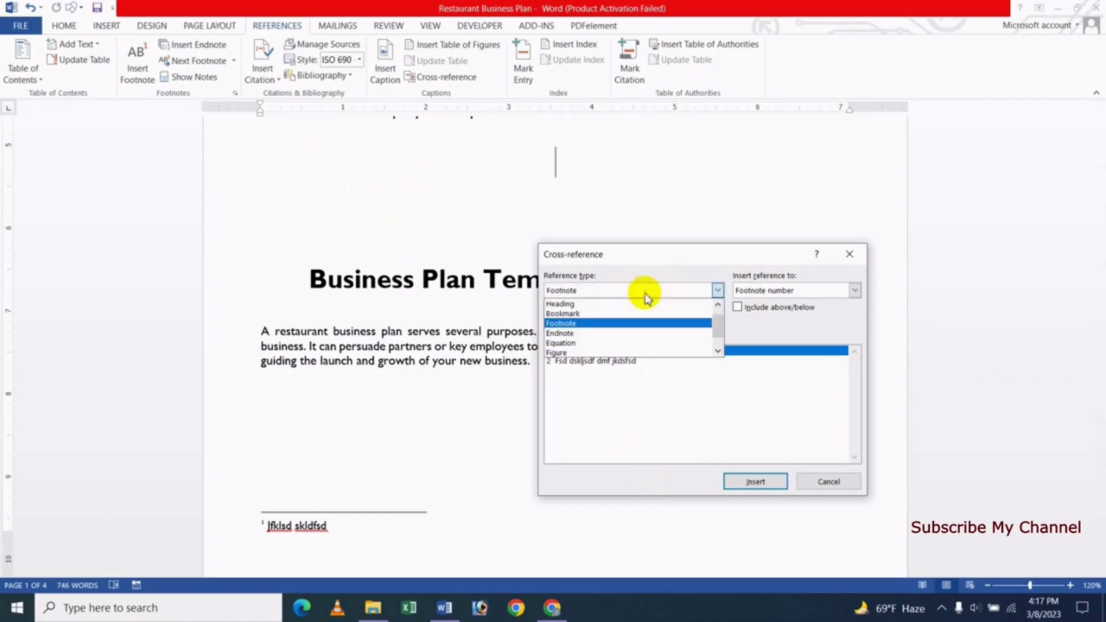
left_click(586, 334)
left_click(606, 290)
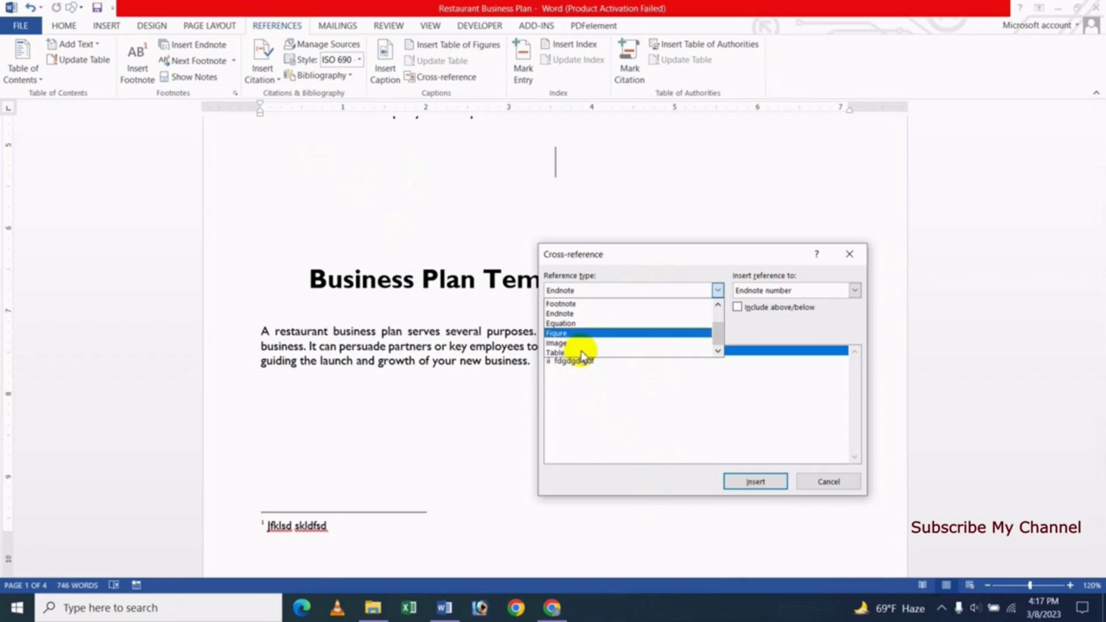
left_click(573, 353)
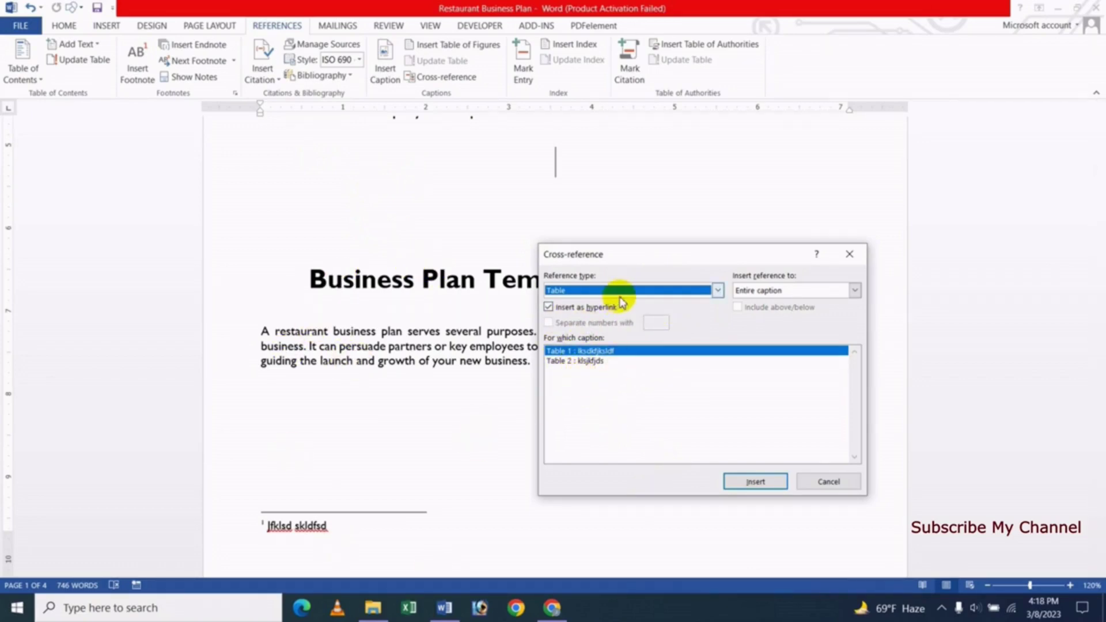
Insert cross-references to the Table 1 and Table 2 captions on separate lines.
left_click(752, 482)
left_click(660, 155)
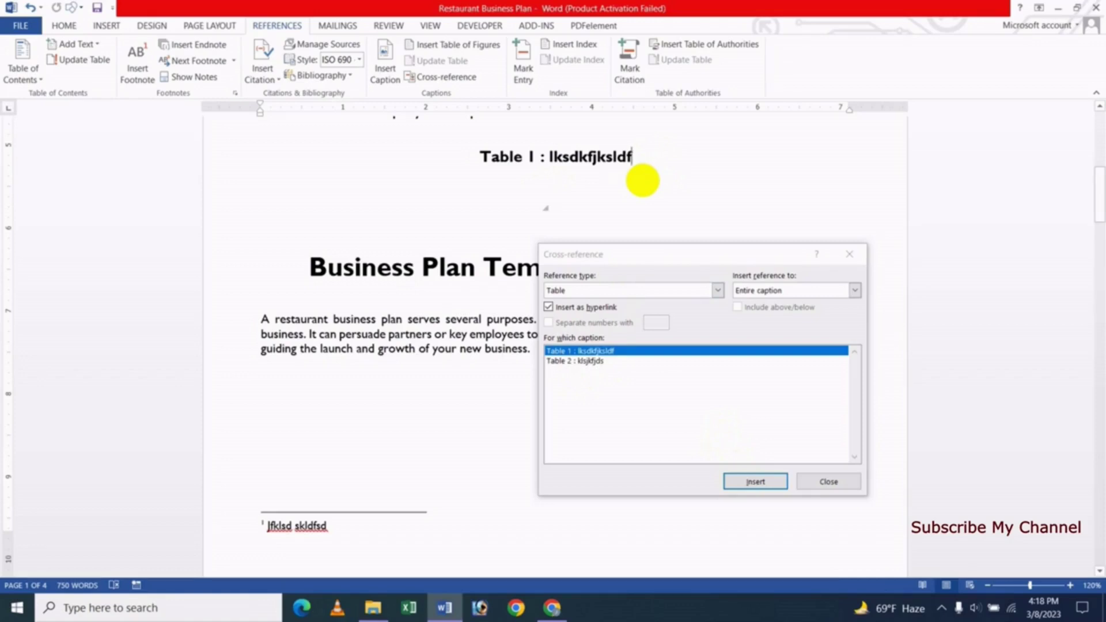
key("Return")
left_click(581, 361)
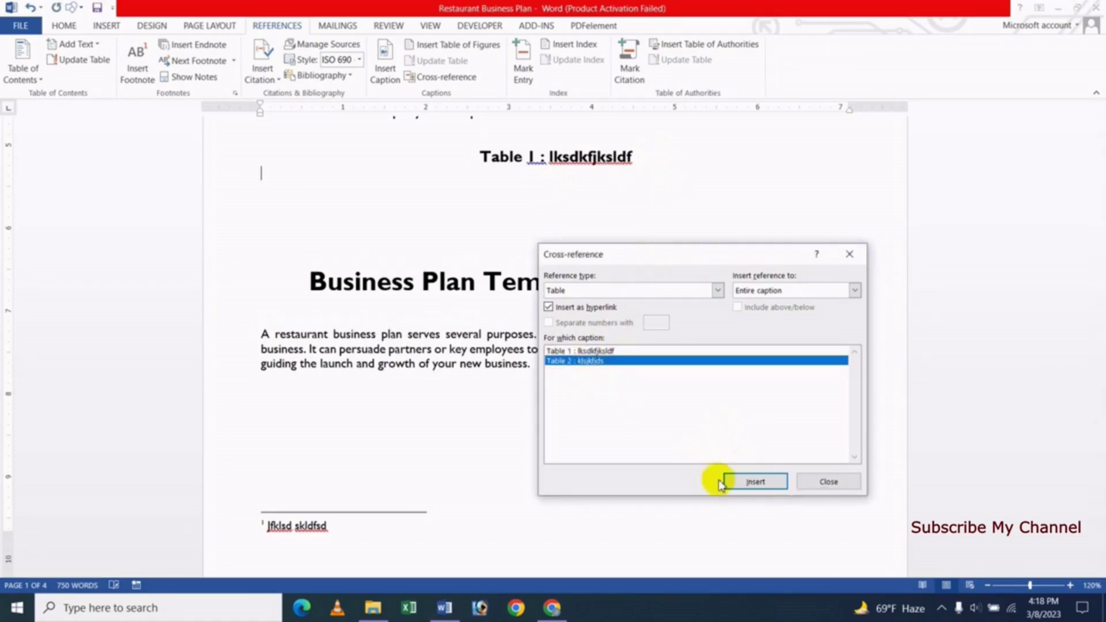
left_click(741, 481)
left_click(844, 482)
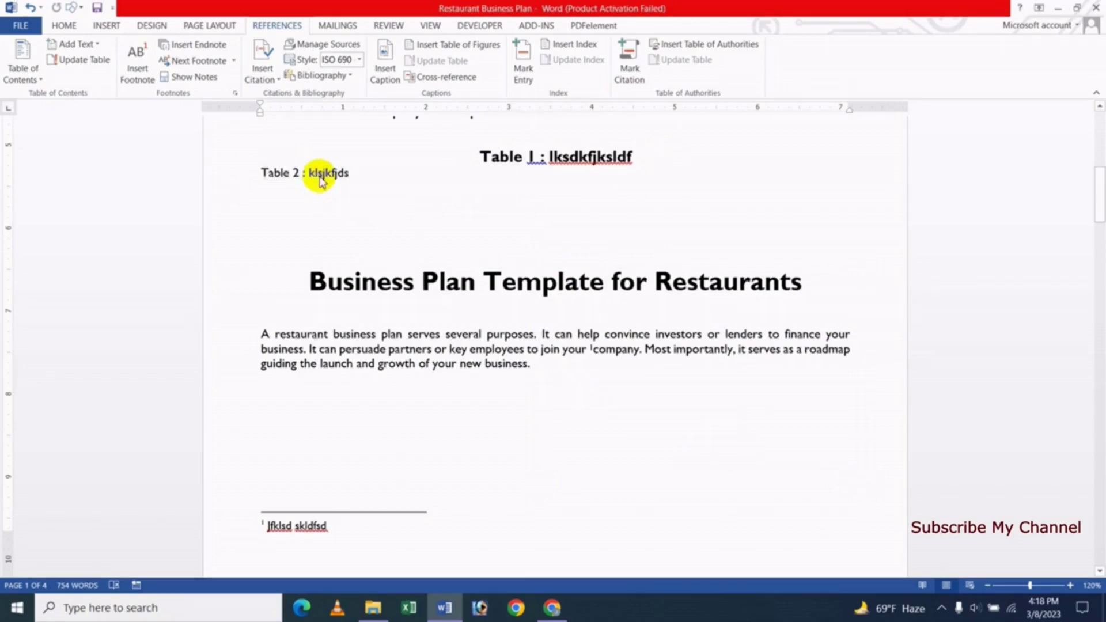
Follow the Table 2 link to its caption, then return after the reference.
left_click(320, 175, "ctrl")
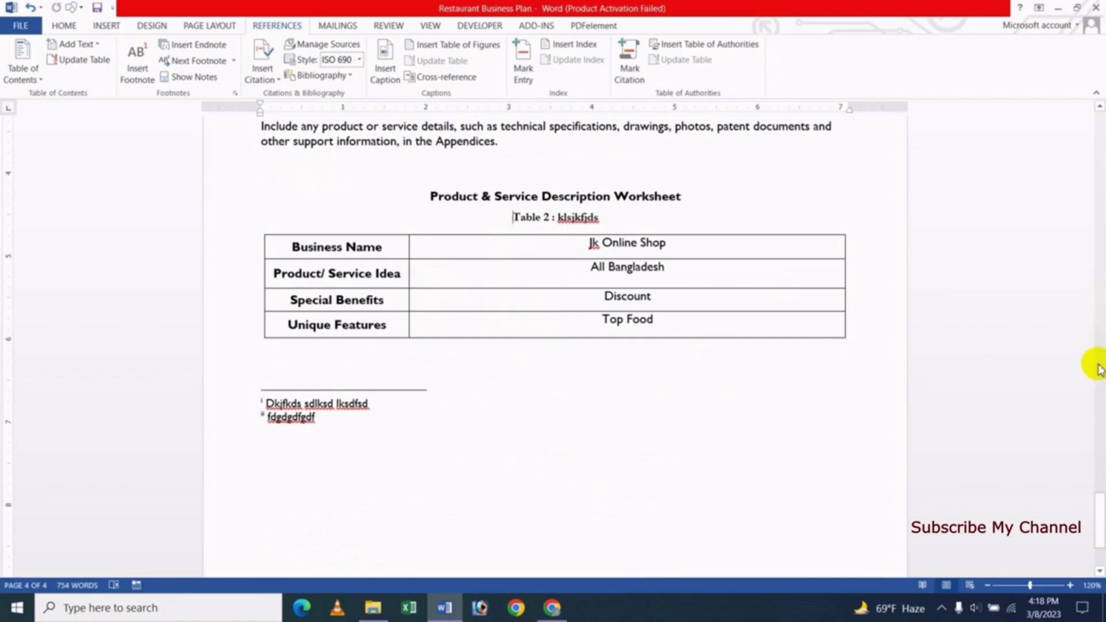
left_click_drag(1098, 474, 1091, 167)
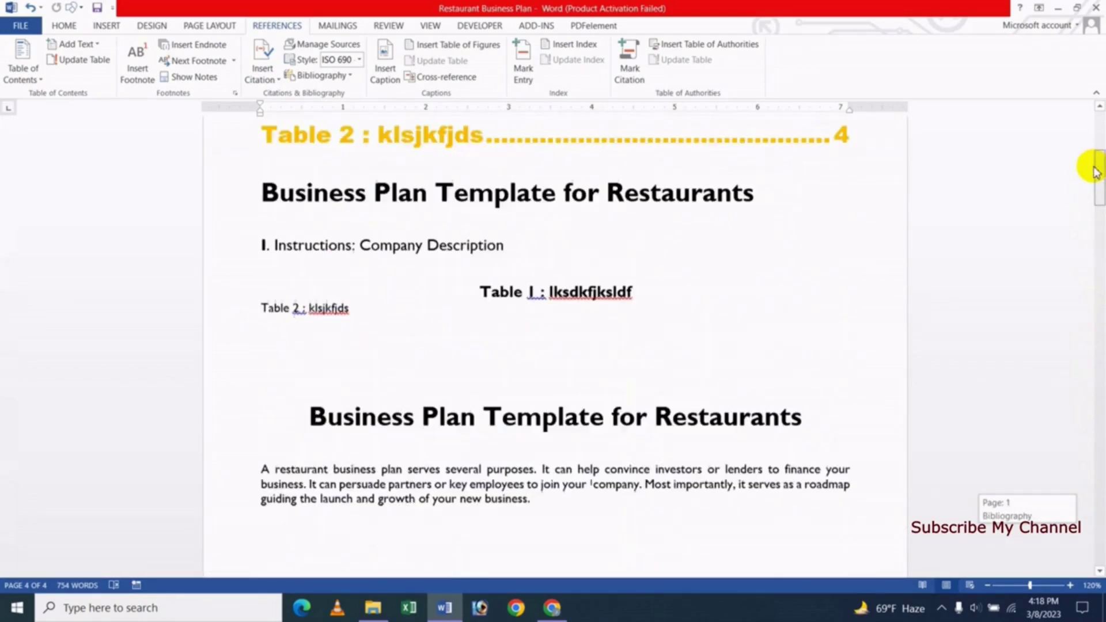
left_click(364, 311)
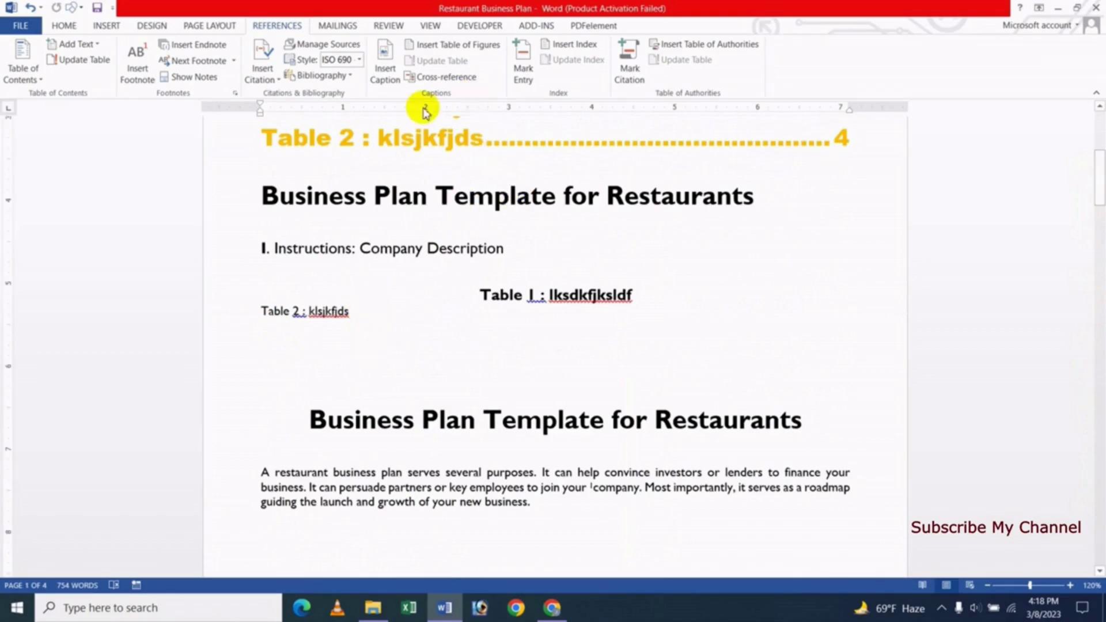
Add Table 1 references showing only caption text and only label and number.
left_click(445, 78)
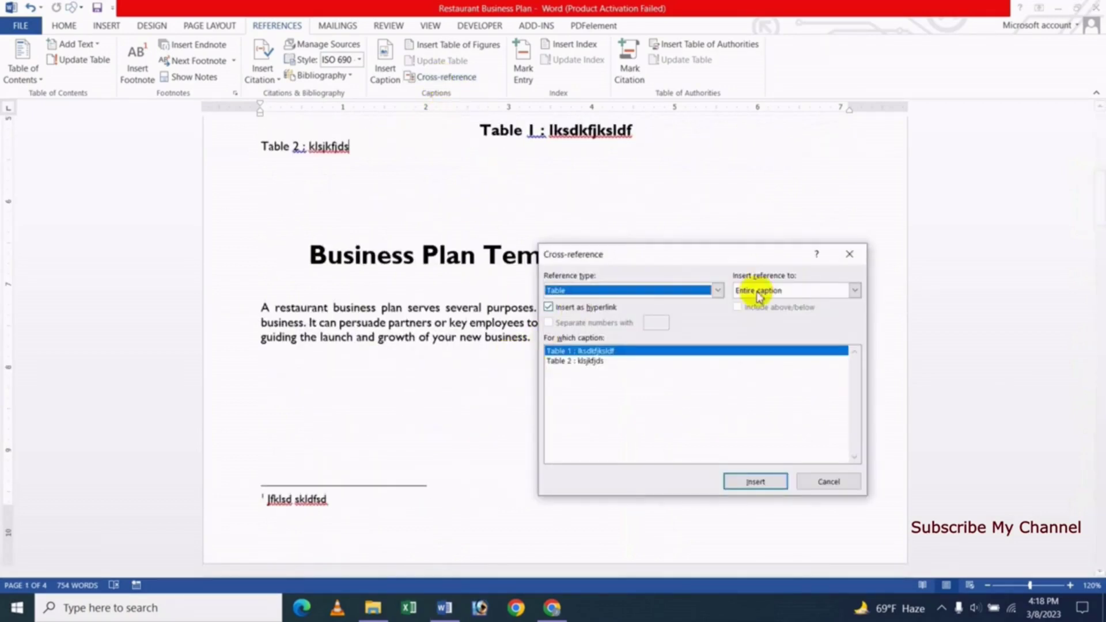
left_click(775, 292)
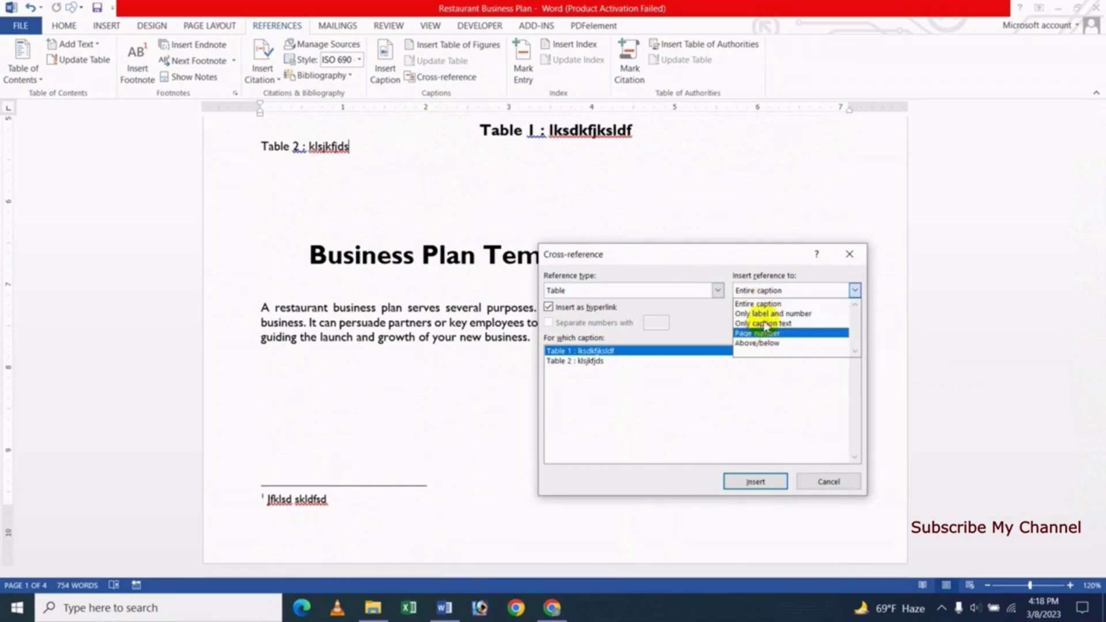
left_click(764, 323)
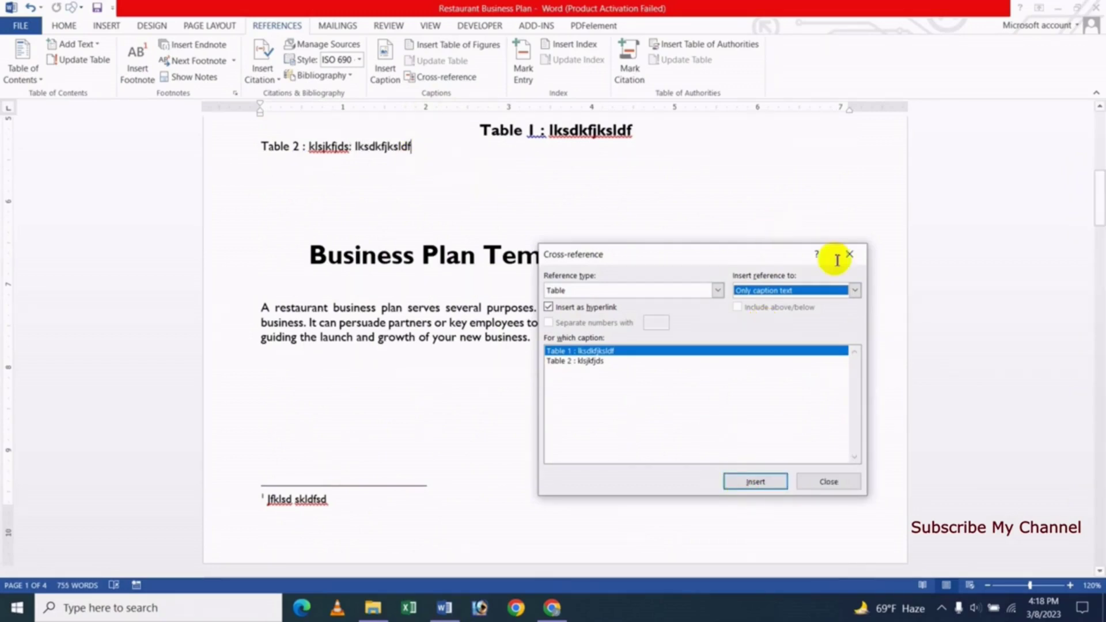
left_click(772, 286)
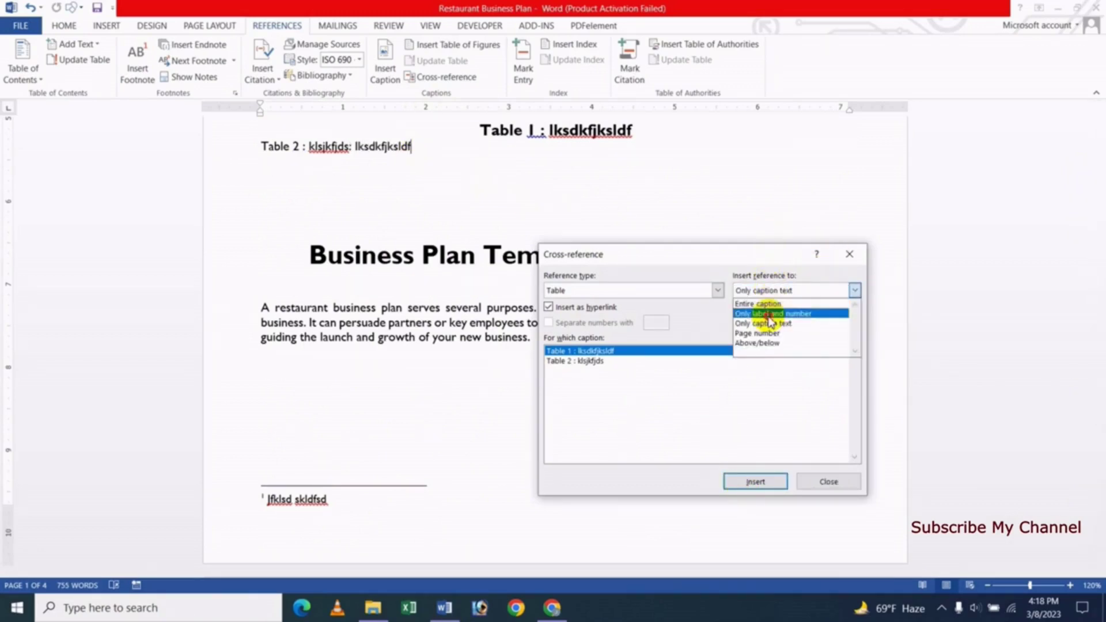
left_click(769, 316)
left_click(744, 488)
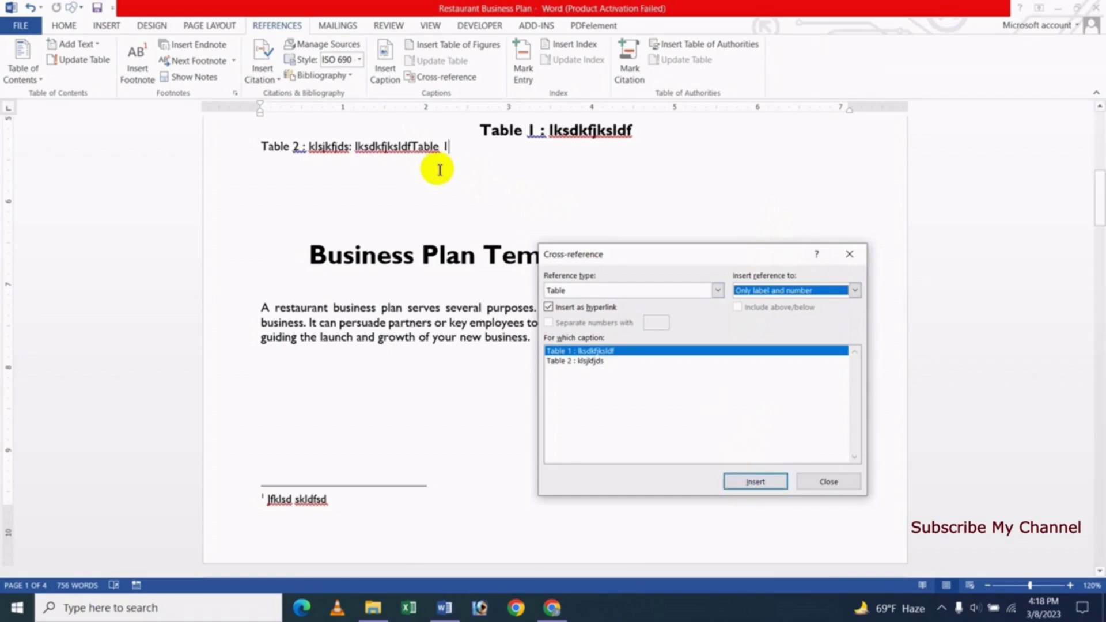
left_click(829, 481)
scroll(470, 173, "up", 1)
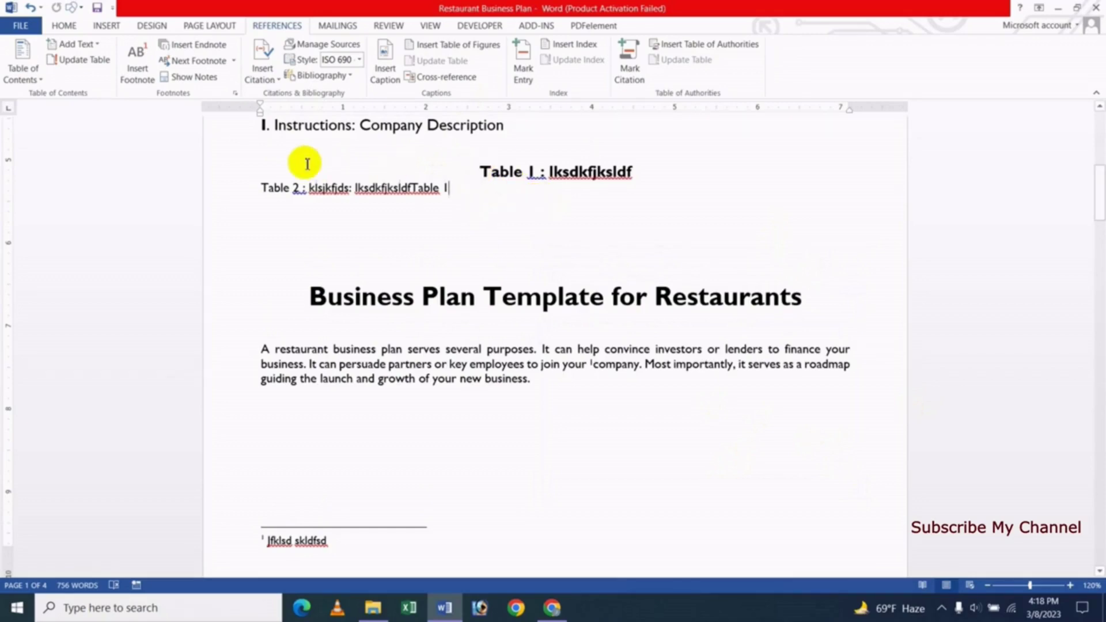
Delete the test reference lines and the Image and Table lists.
left_click_drag(301, 163, 439, 220)
key("Delete")
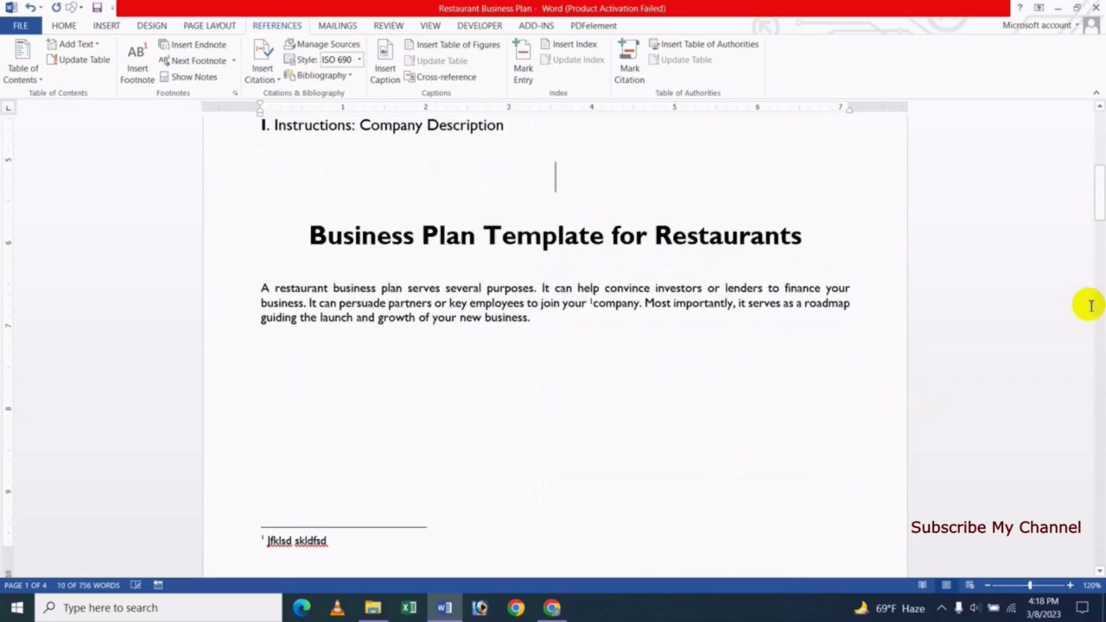
left_click_drag(1097, 178, 1095, 128)
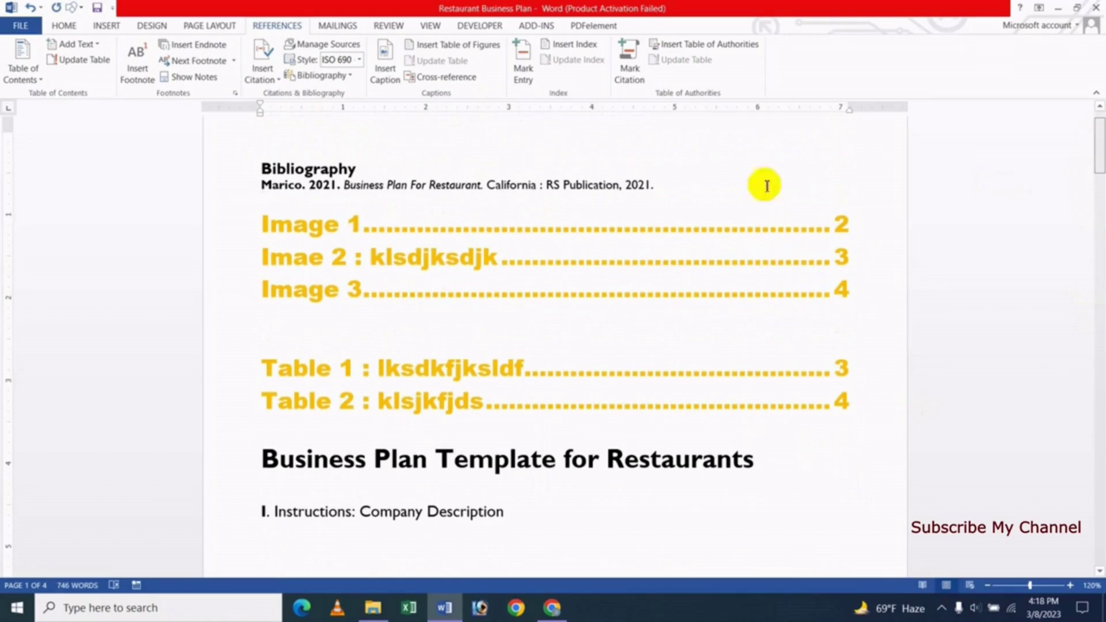
left_click_drag(354, 329, 492, 496)
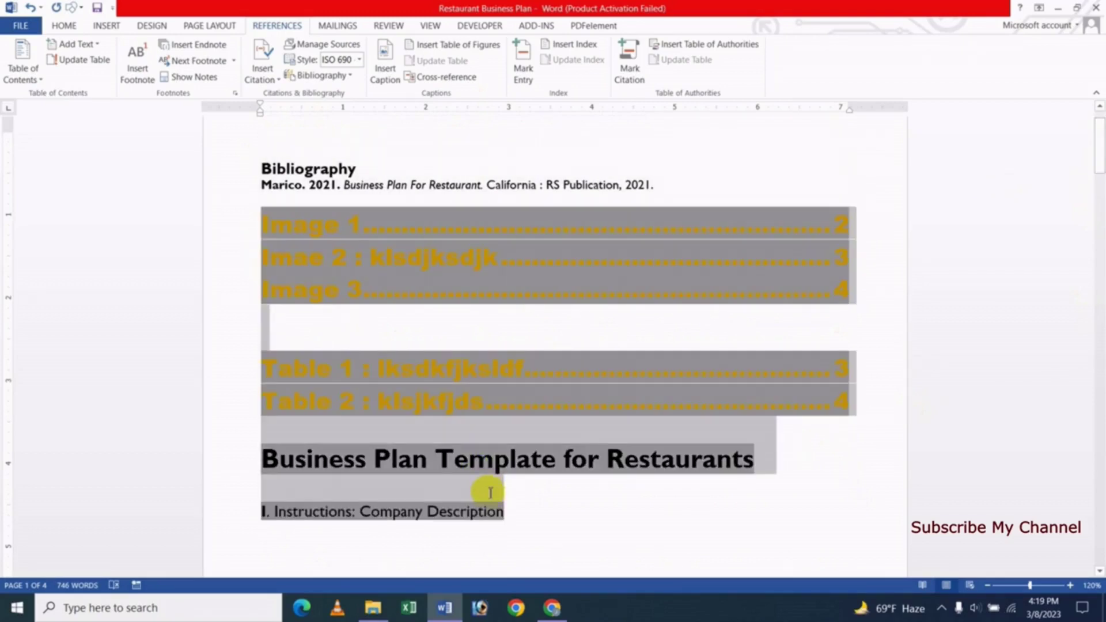
key("Delete")
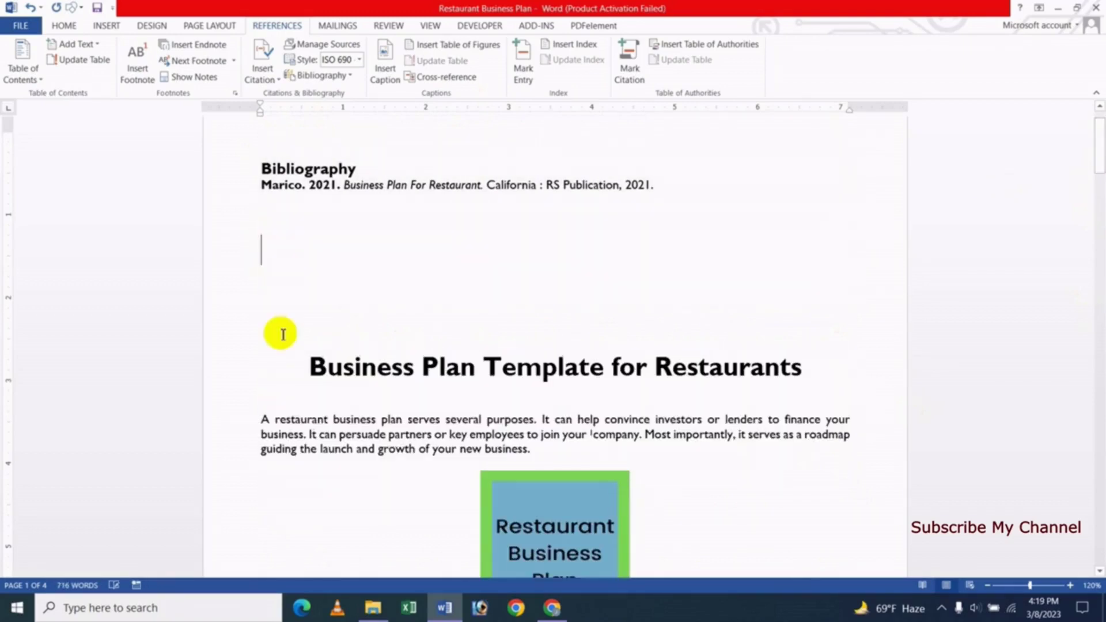
Delete the bibliography at the top of page 1.
scroll(230, 280, "up", 1)
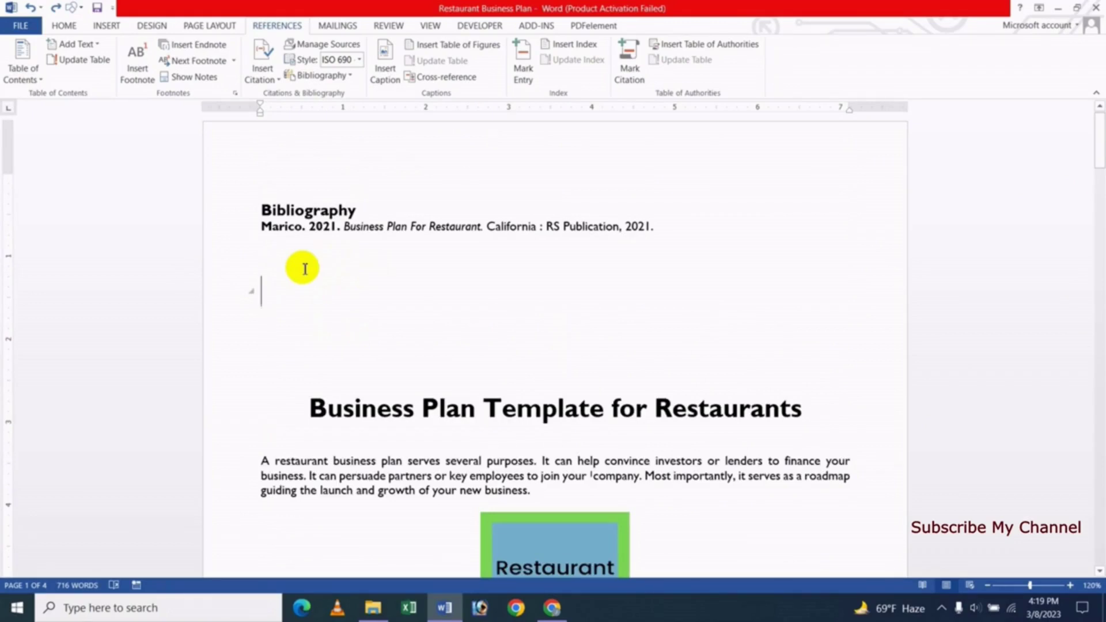
left_click(386, 213)
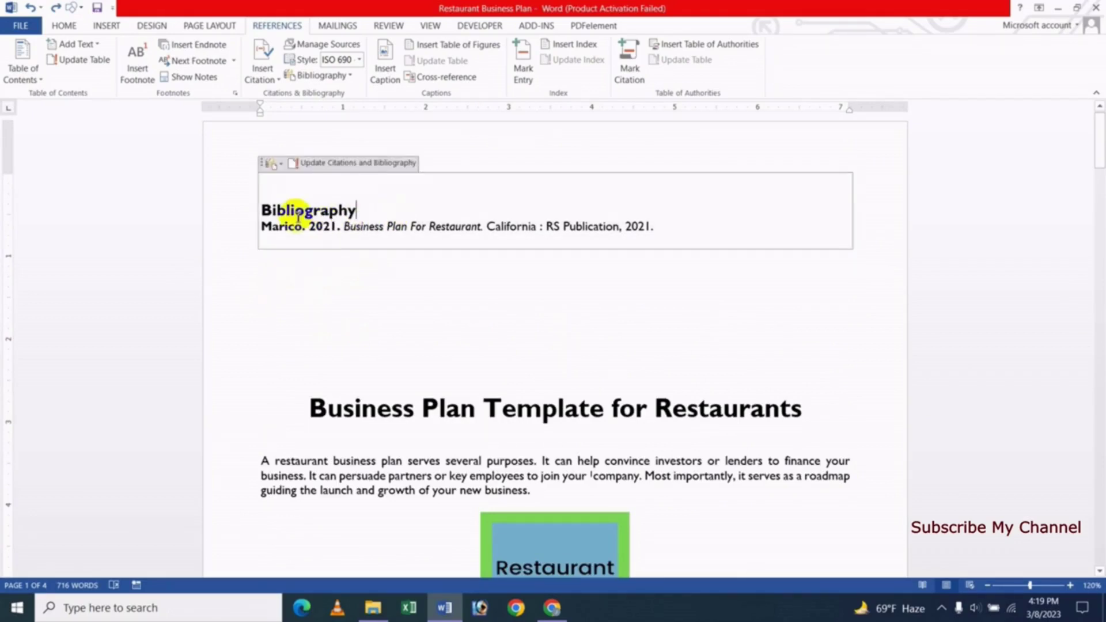
left_click_drag(271, 208, 619, 248)
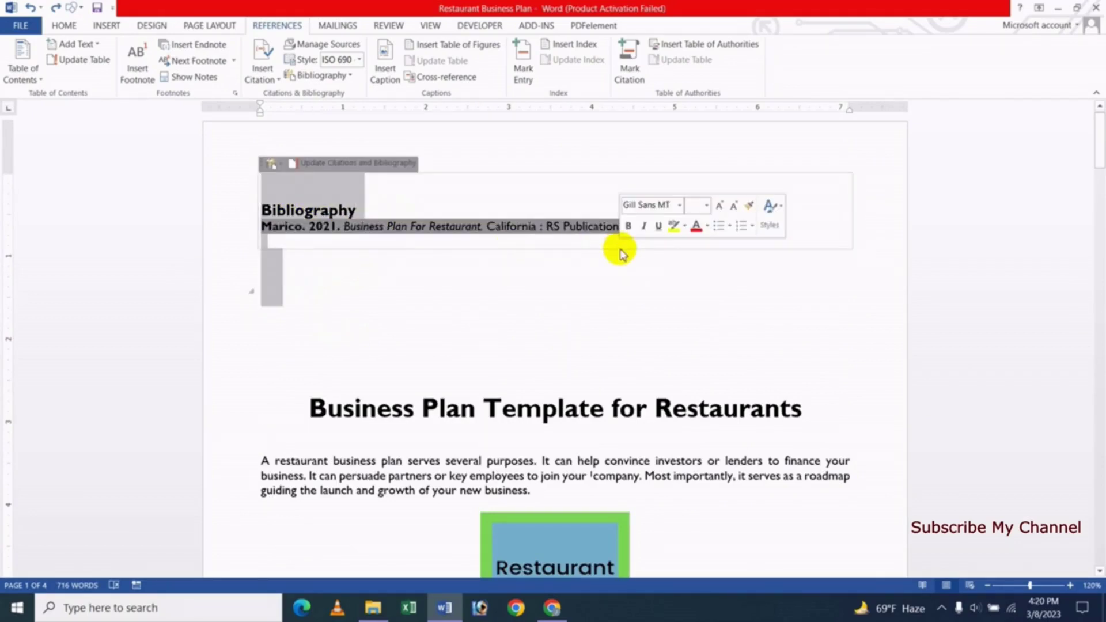
key("Delete")
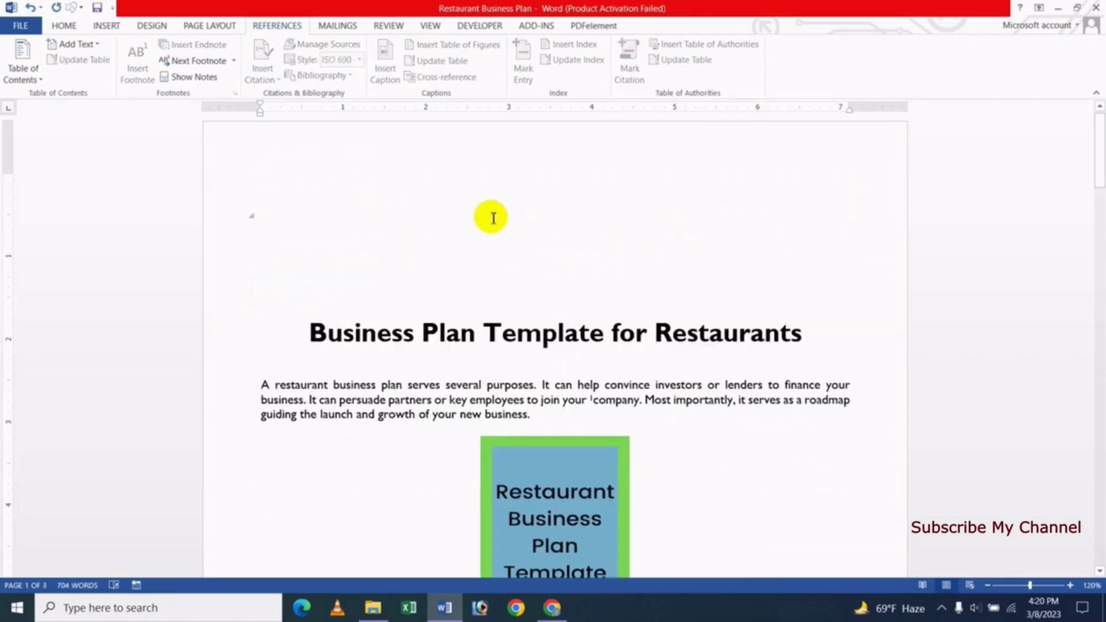